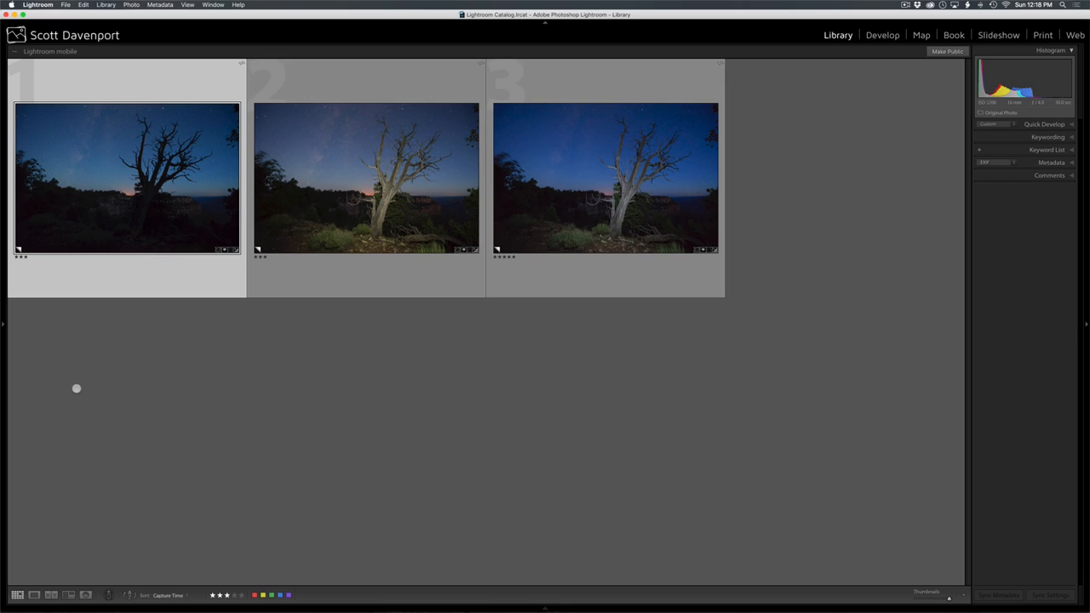
# - Examine the second photo's light-painted tree at 1:1 and return to the grid
pyautogui.click(393, 237)
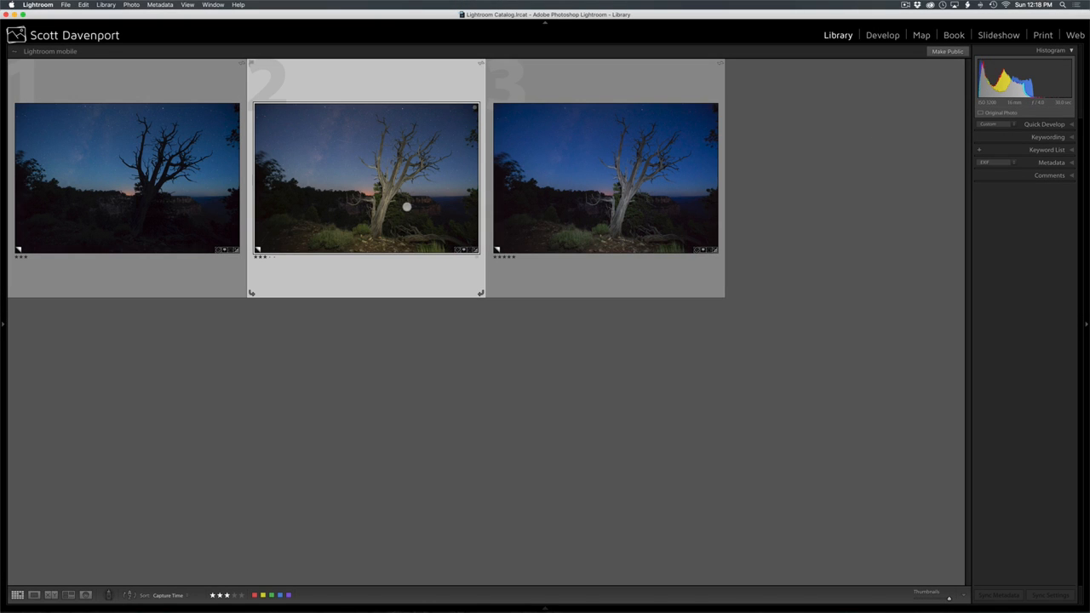
pyautogui.doubleClick(407, 206)
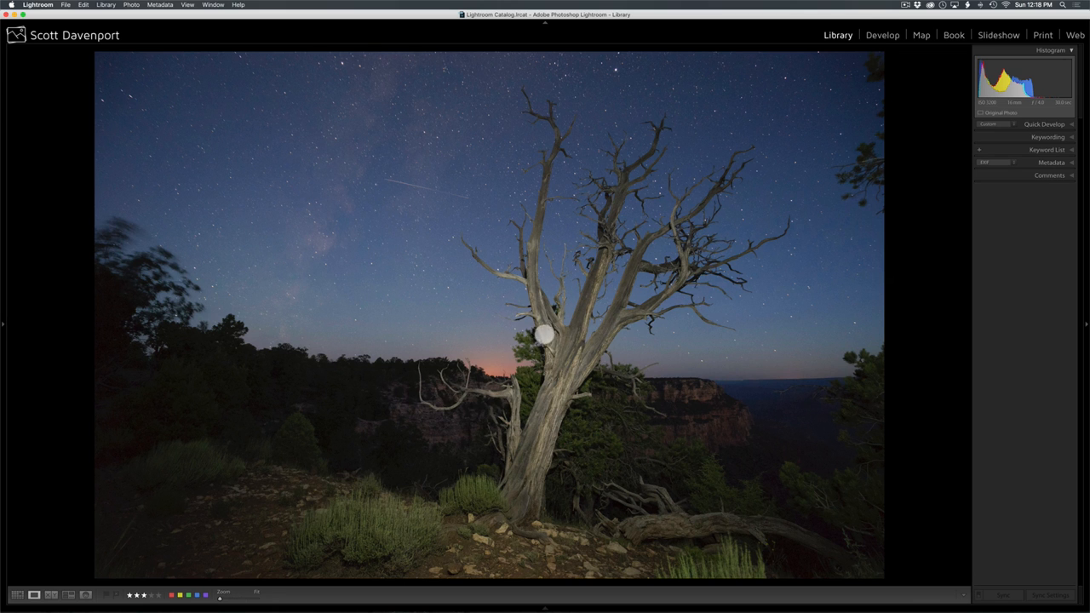
pyautogui.click(553, 350)
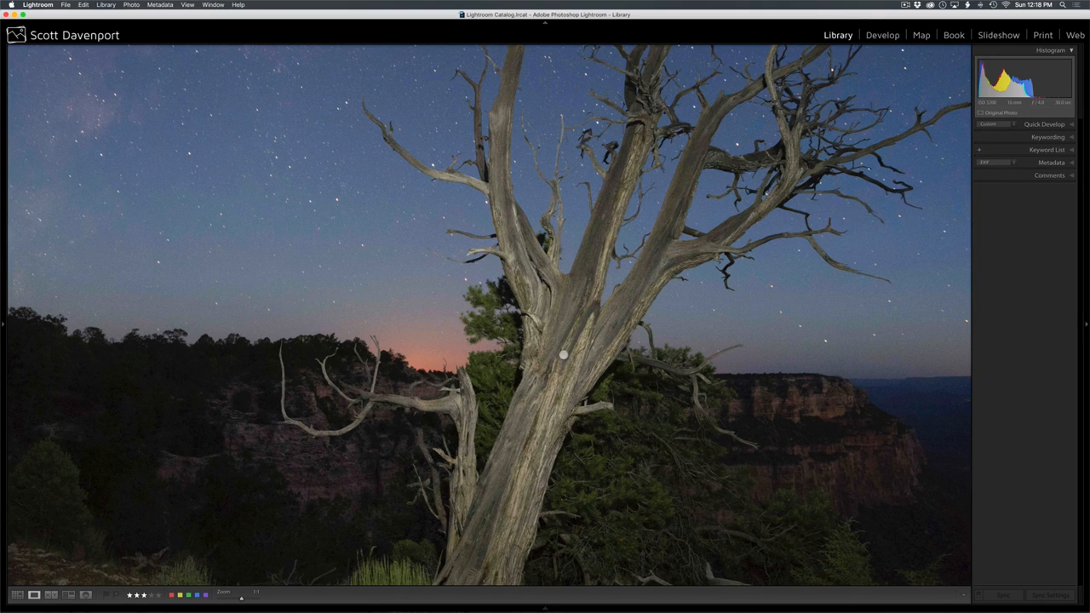
pyautogui.click(322, 203)
pyautogui.press('g')
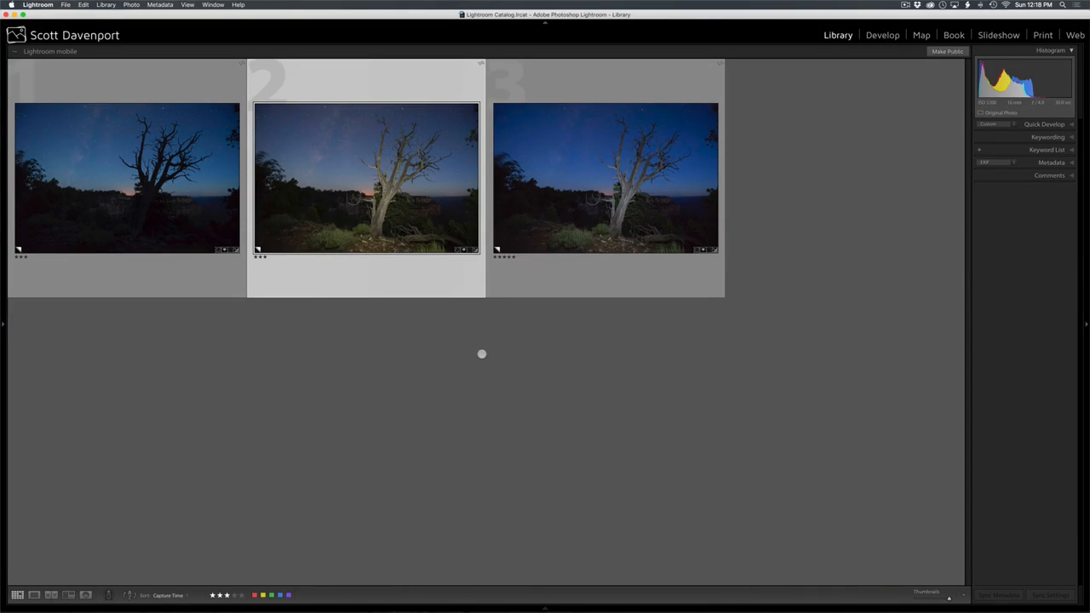
# - Examine the third photo's starry sky and tree trunk at 1:1 and return to the grid
pyautogui.click(615, 190)
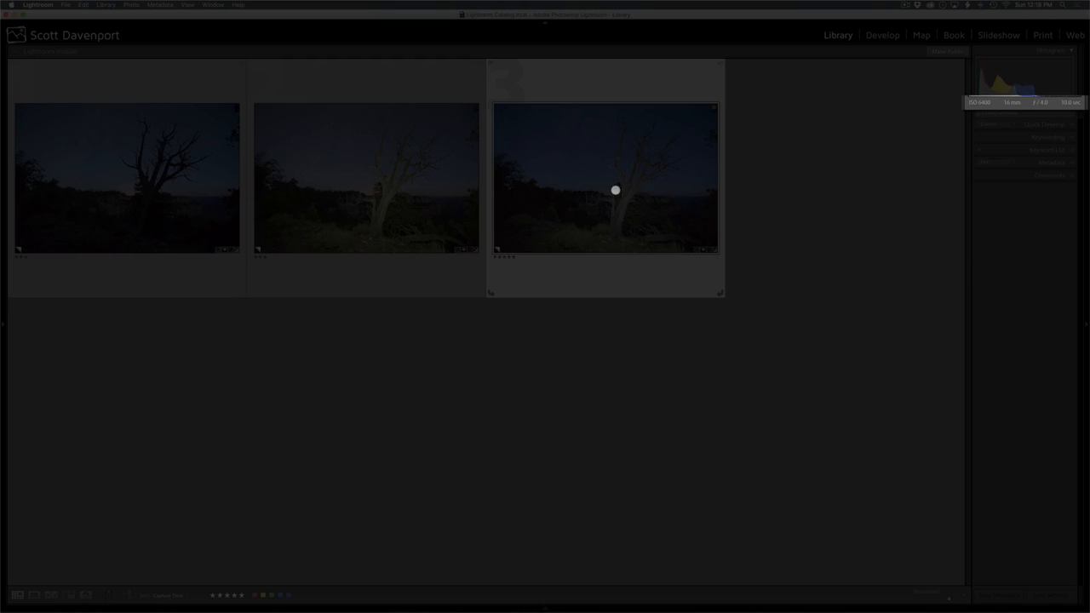
pyautogui.doubleClick(615, 190)
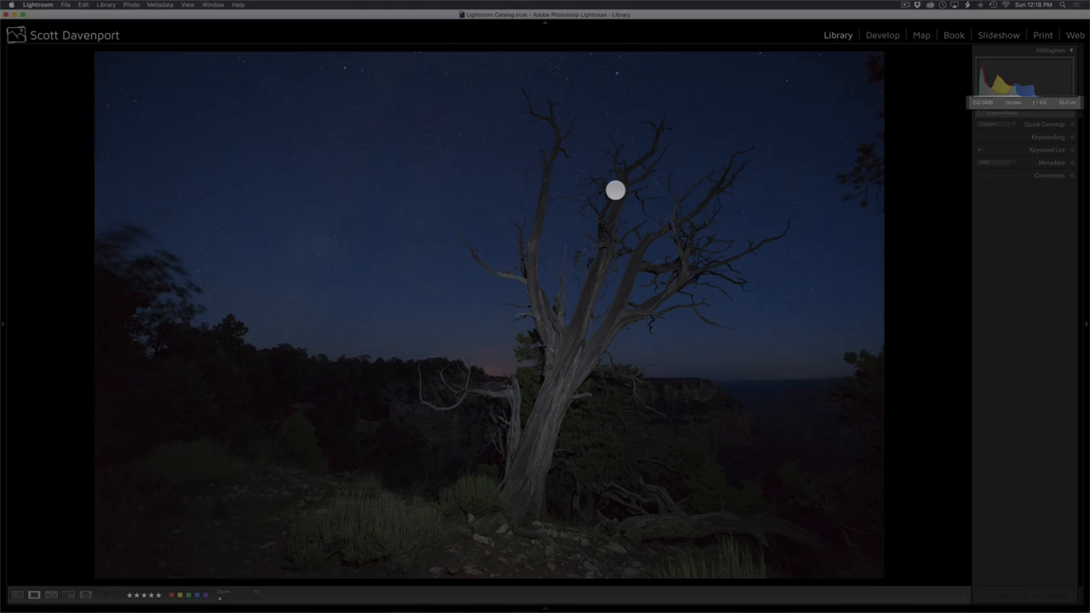
pyautogui.click(410, 163)
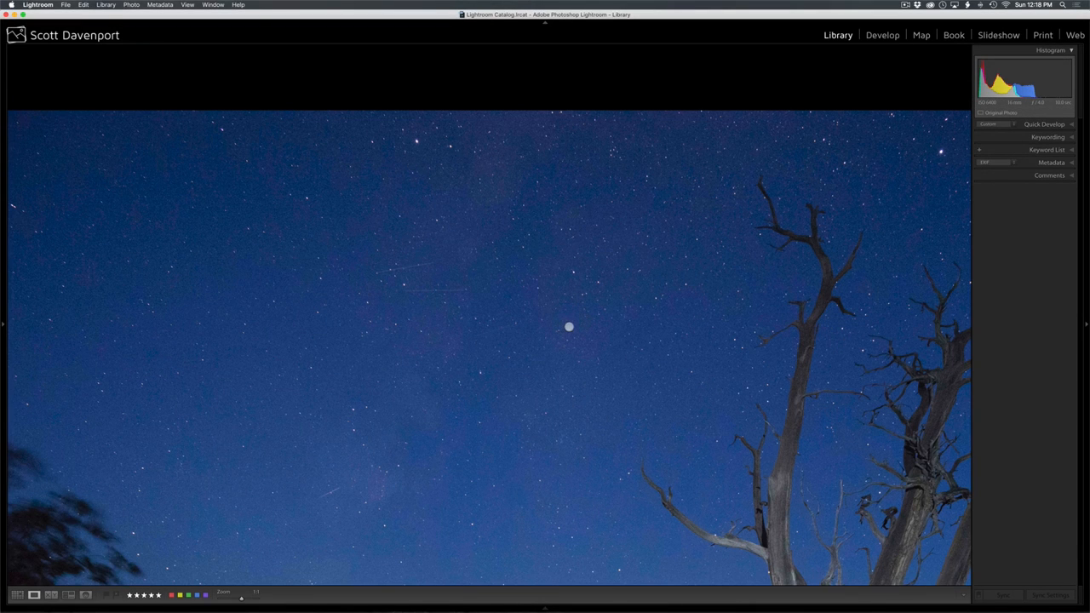
pyautogui.scroll(-10, 569, 327)
pyautogui.hscroll(5, 569, 327)
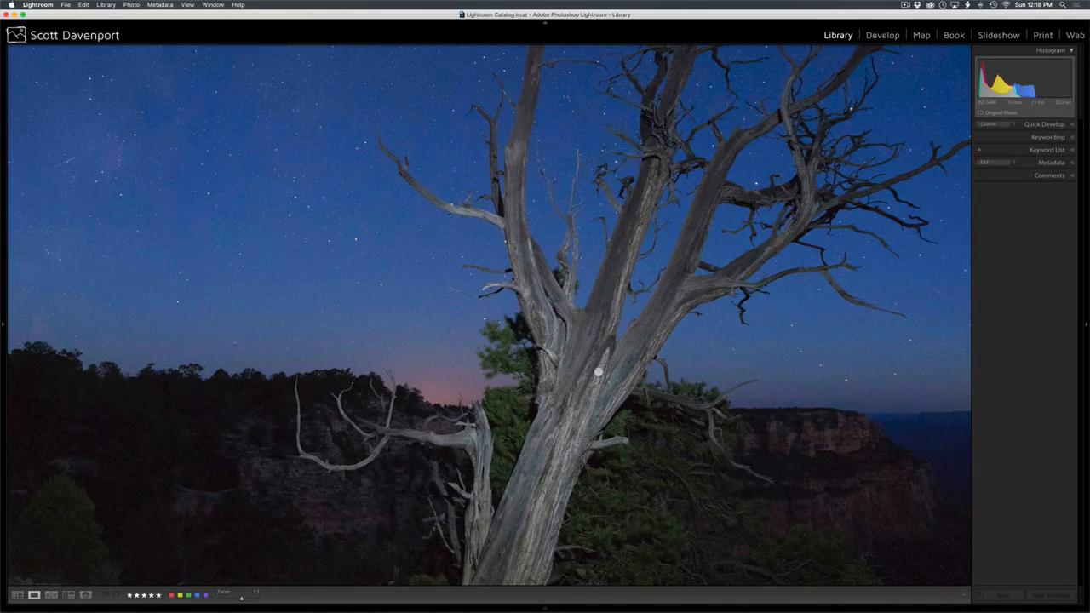
pyautogui.press('g')
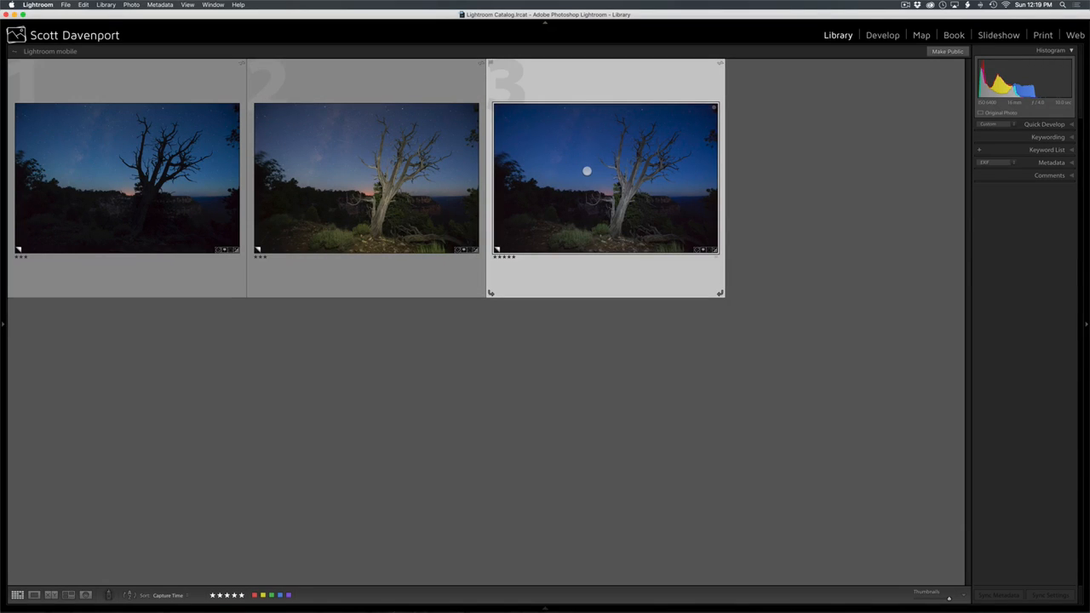
# - Open the third photo in the Develop module with the whole image fitted in view
pyautogui.click(383, 192)
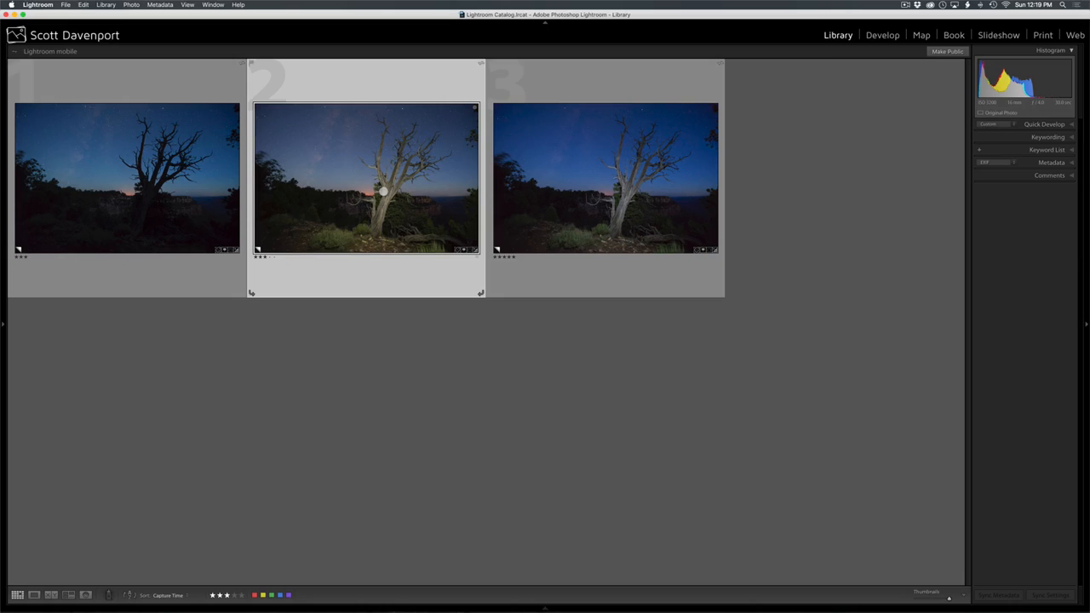
pyautogui.click(195, 199)
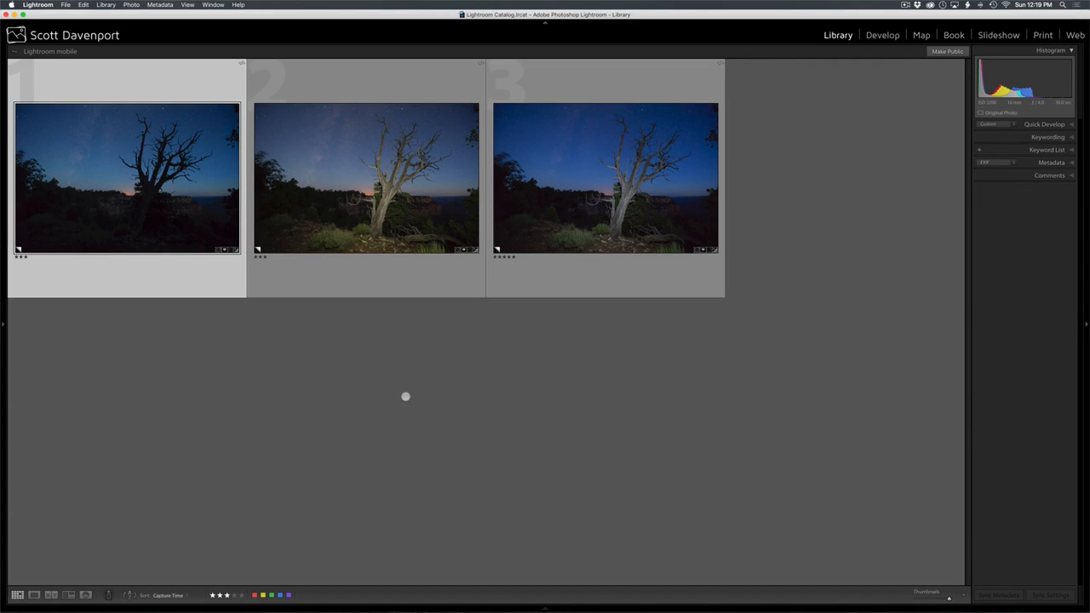
pyautogui.click(622, 186)
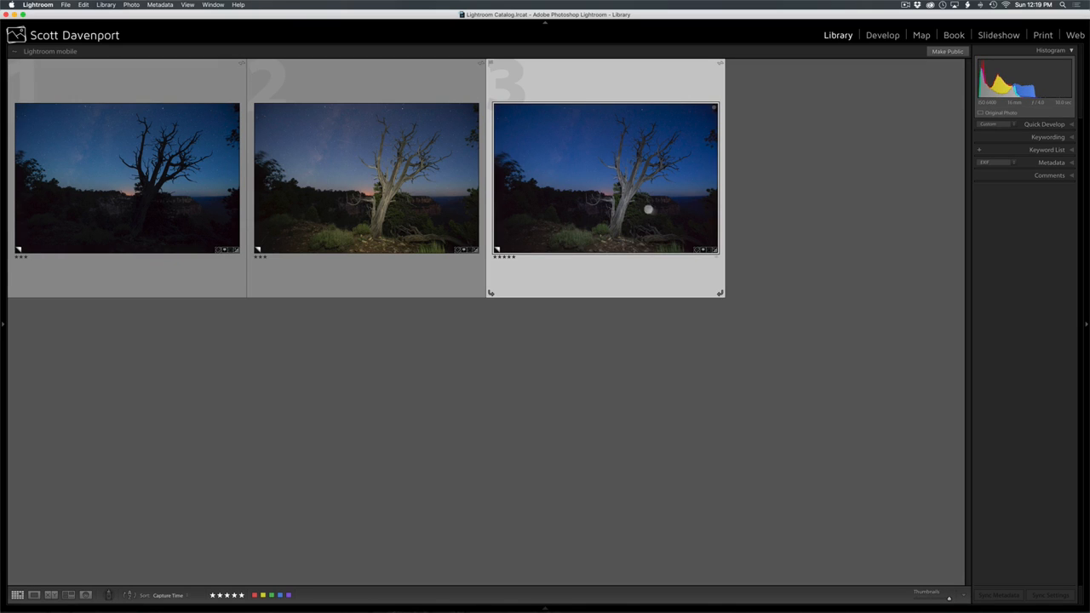
pyautogui.click(888, 37)
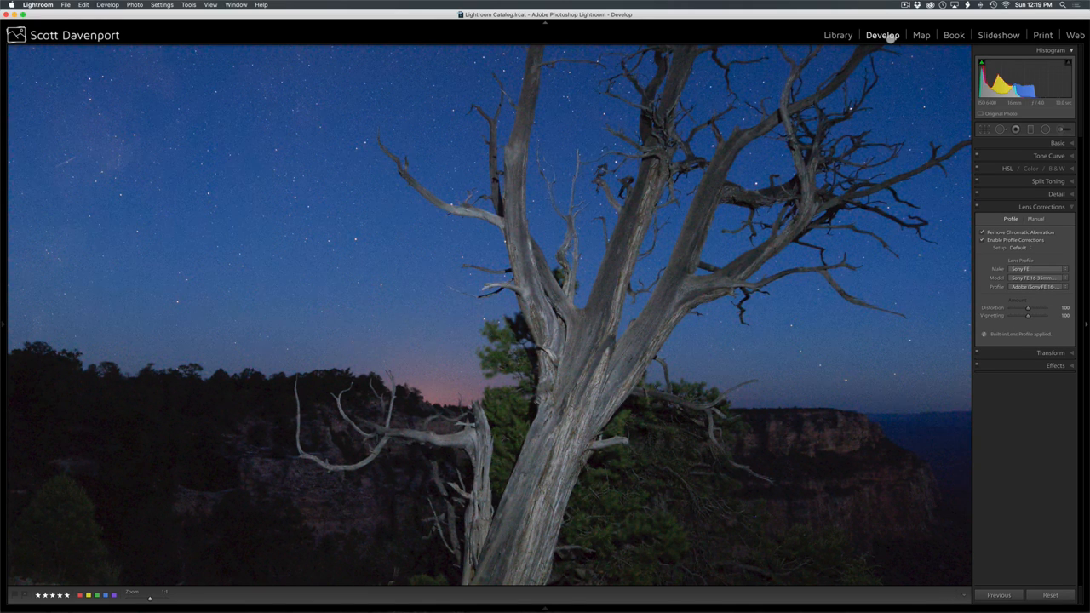
pyautogui.press('super+minus')
pyautogui.press('super+minus')
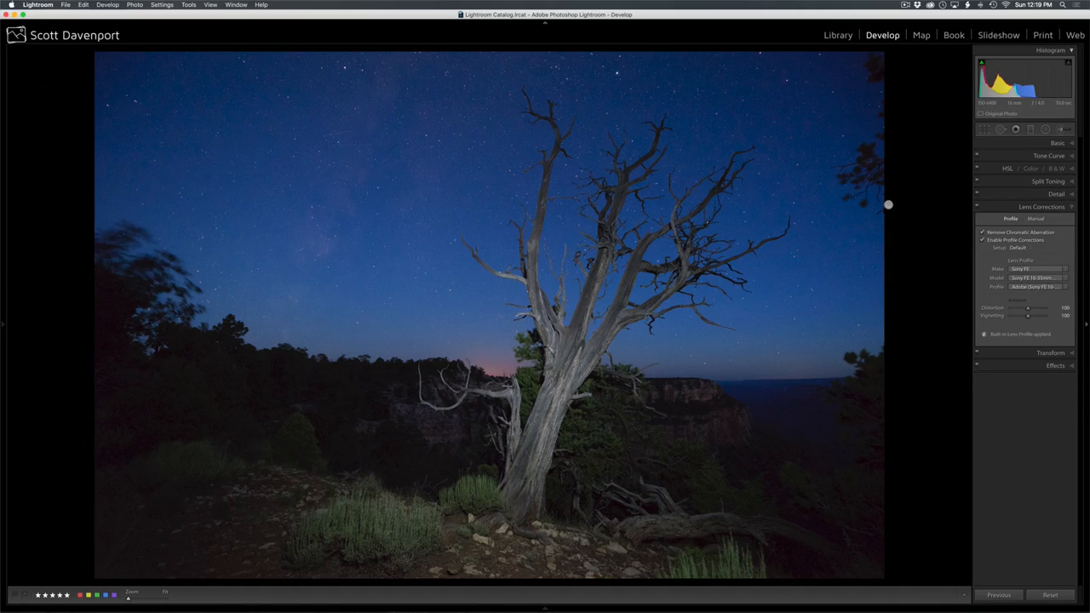
# - Set the third photo's Tint to +31 and Contrast to +28, judging the contrast in a temporary black-and-white treatment
pyautogui.click(1055, 143)
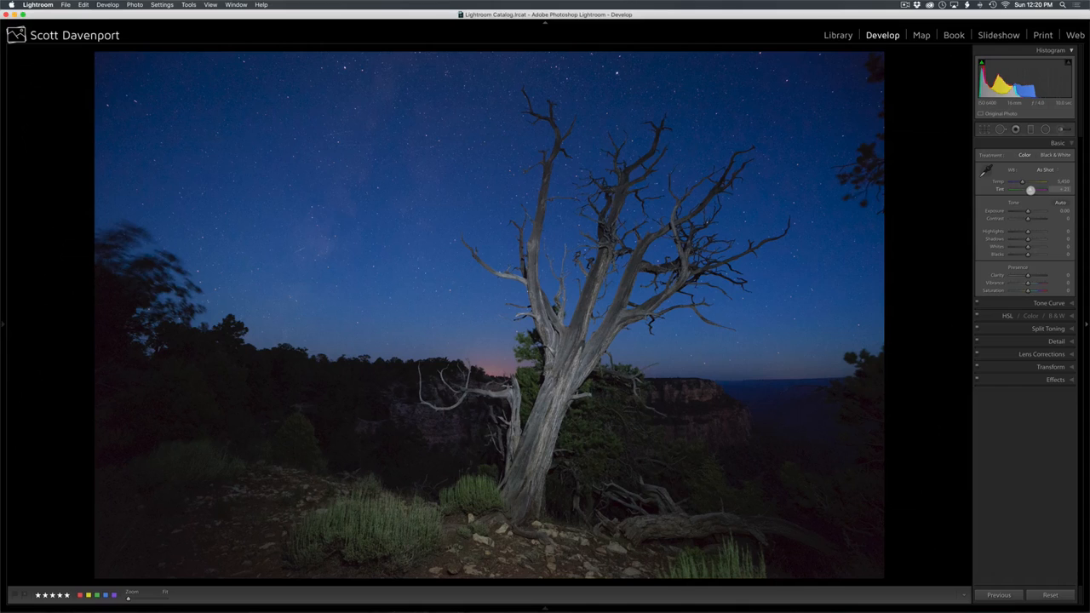
pyautogui.moveTo(1030, 190); pyautogui.dragTo(1031, 190)
pyautogui.press('v')
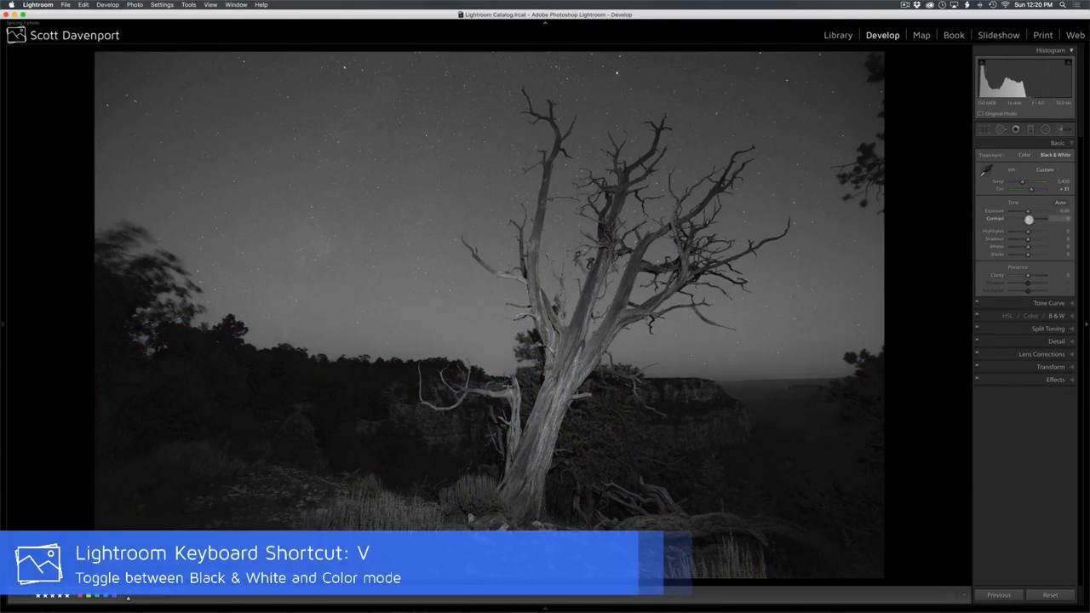
pyautogui.moveTo(1029, 219); pyautogui.dragTo(1034, 220)
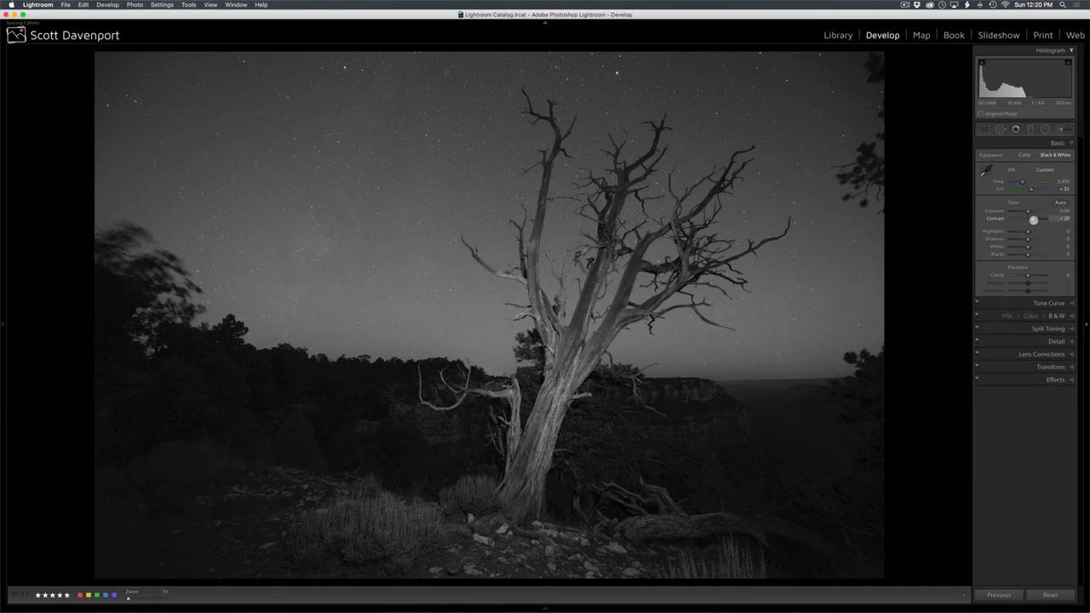
pyautogui.press('v')
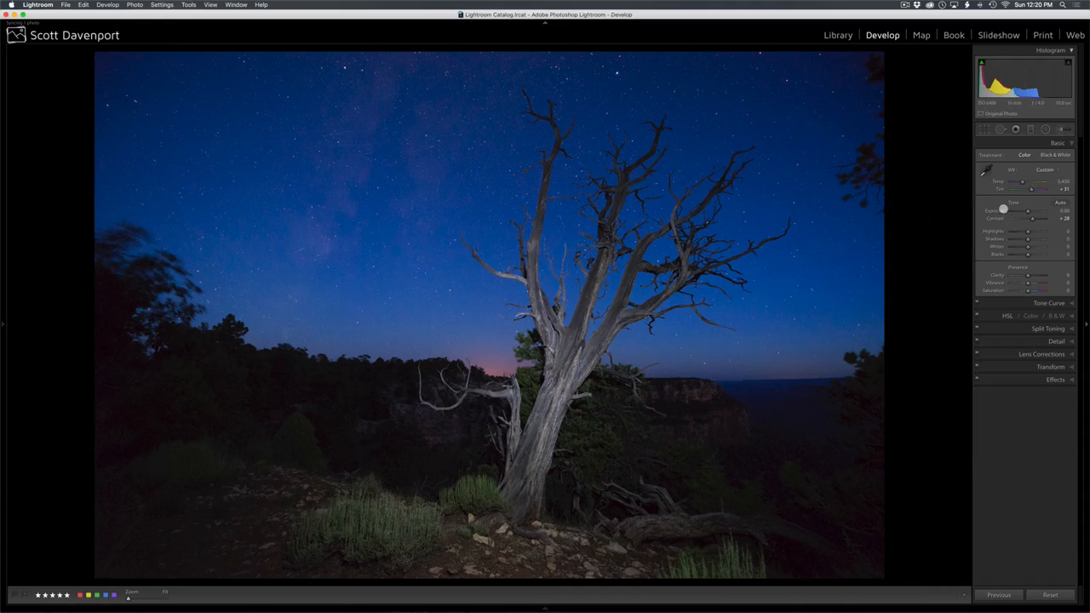
# - Set Highlights to -15, Shadows to +31 and Vibrance to +11, raise Clarity slightly, and compare the before and after previews
pyautogui.moveTo(1026, 239); pyautogui.dragTo(1035, 241)
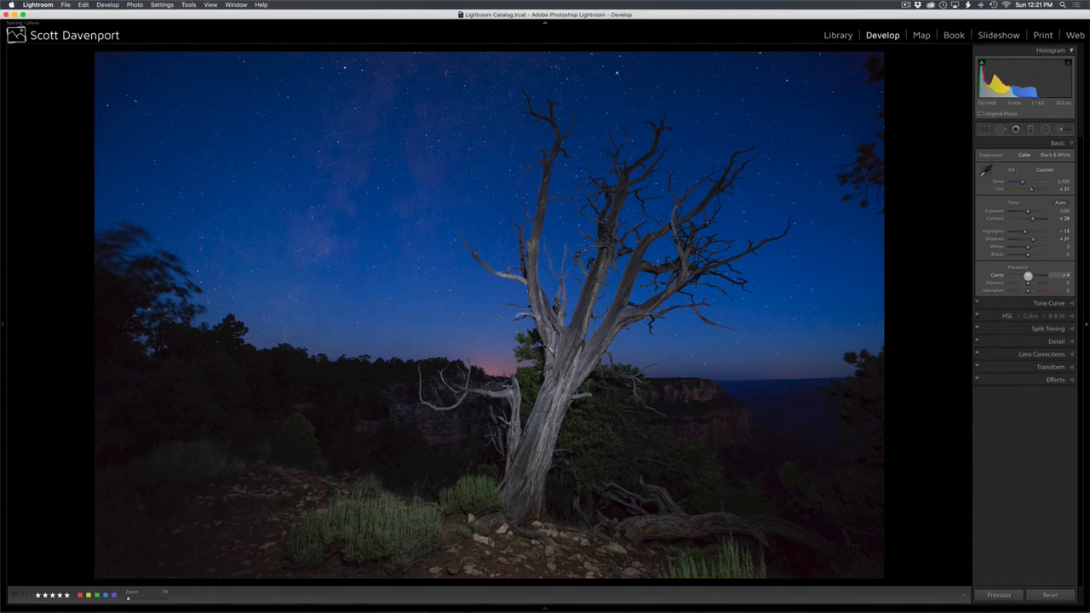
pyautogui.moveTo(1029, 276); pyautogui.dragTo(1030, 276)
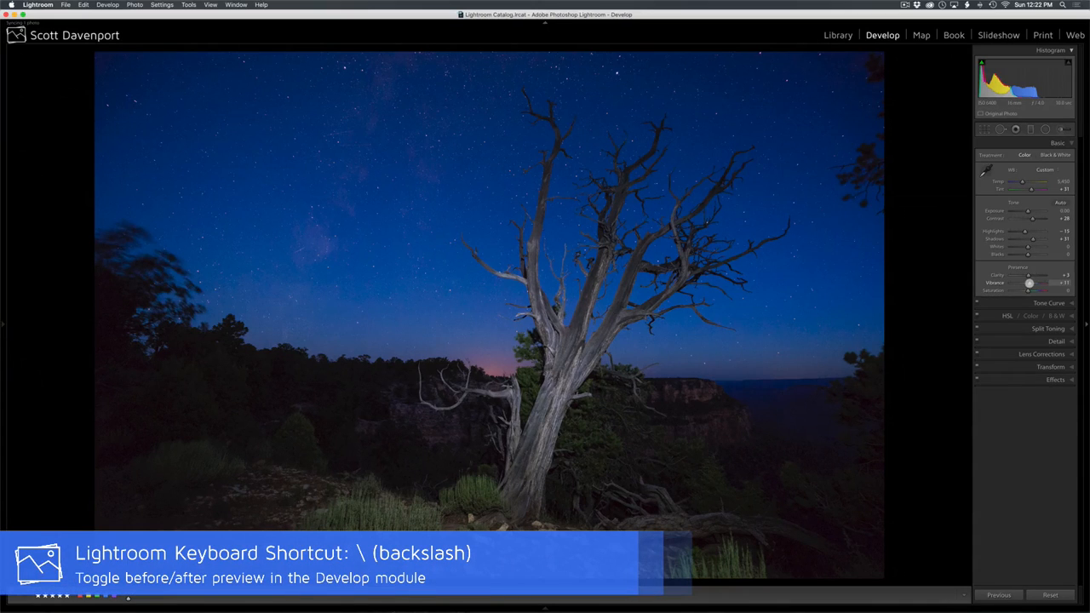
pyautogui.press('\\')
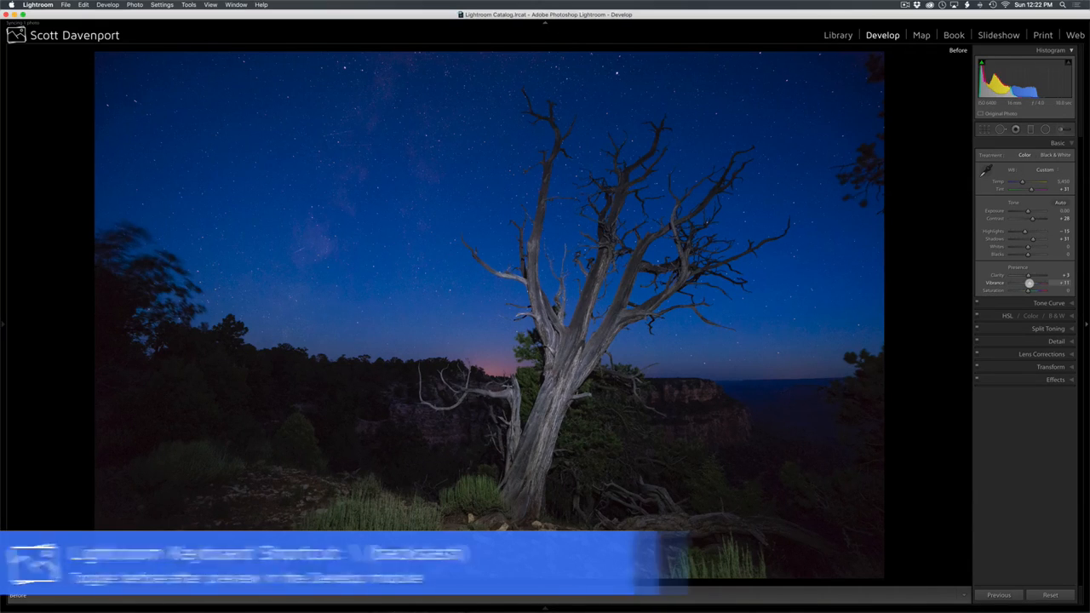
pyautogui.press('\\')
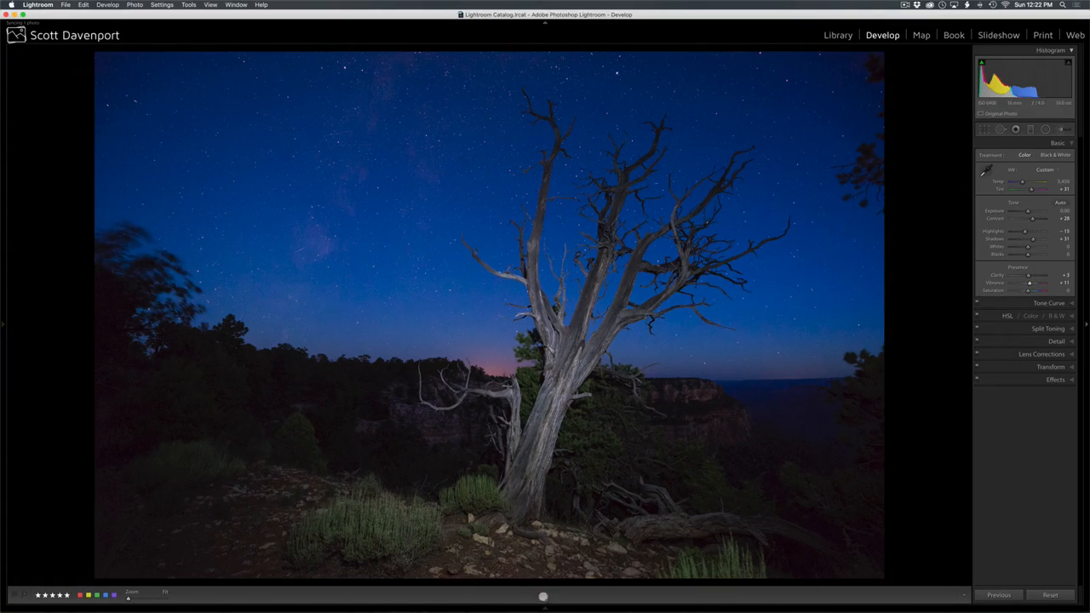
# - Apply the third photo's develop settings to the second photo as the previous settings
pyautogui.moveTo(543, 607)
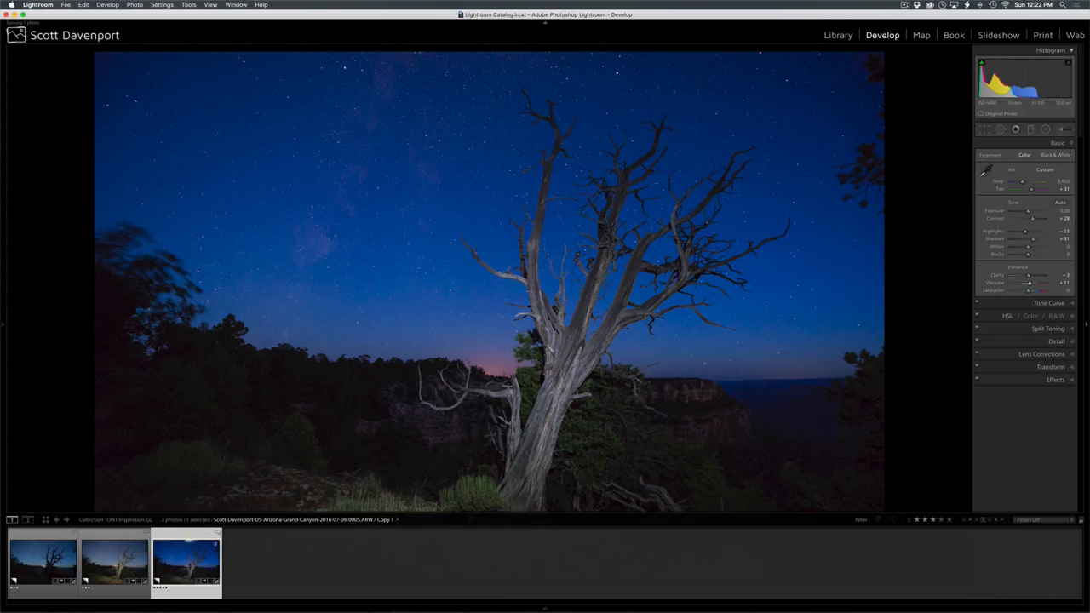
pyautogui.click(126, 549)
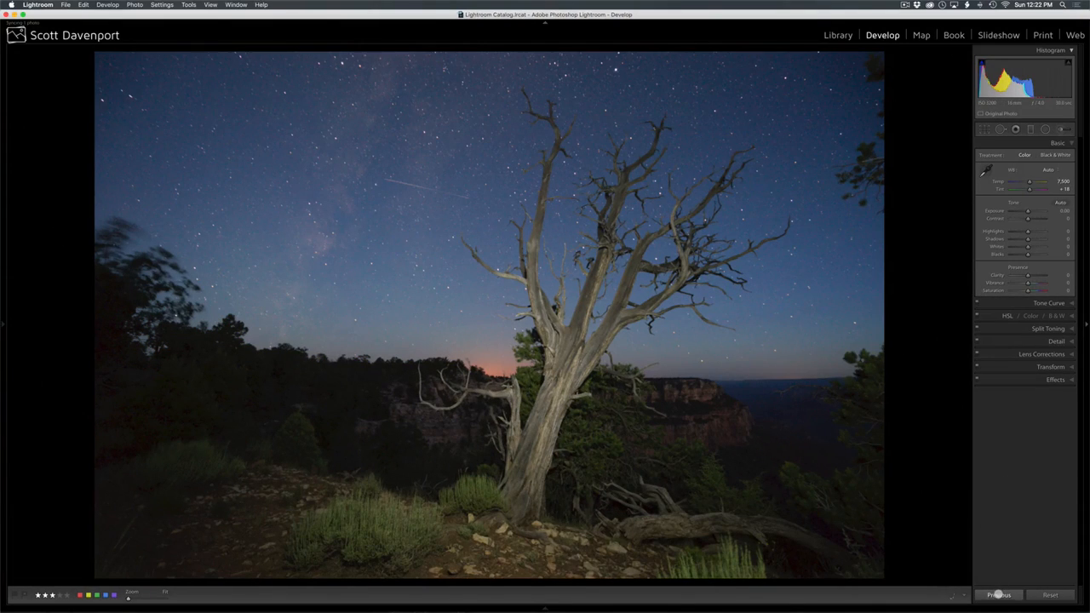
pyautogui.click(999, 595)
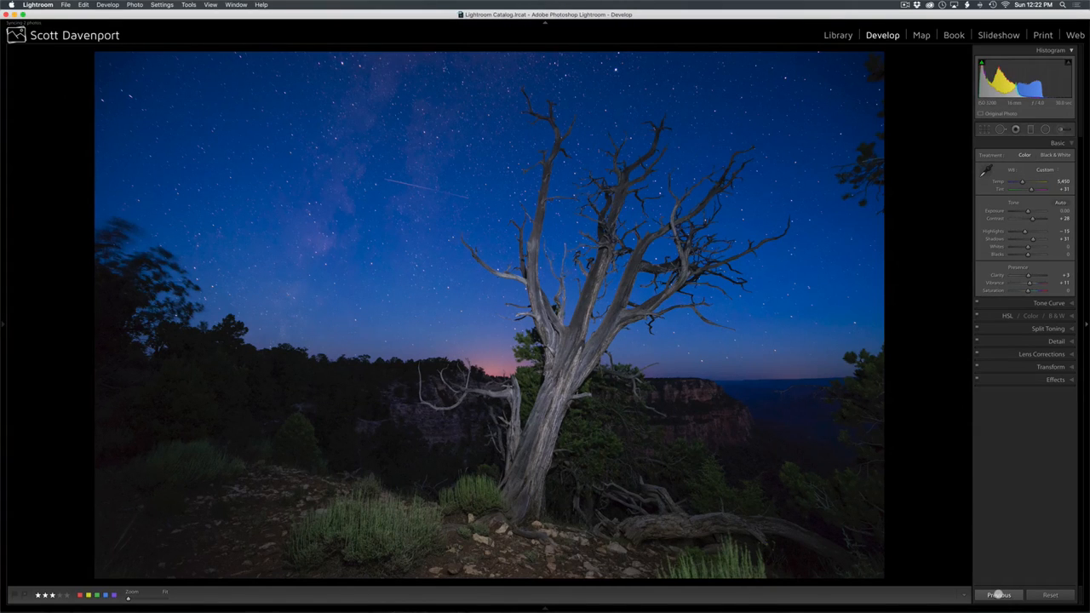
# - Compare the second and third photos by switching back and forth between them
pyautogui.press('Left')
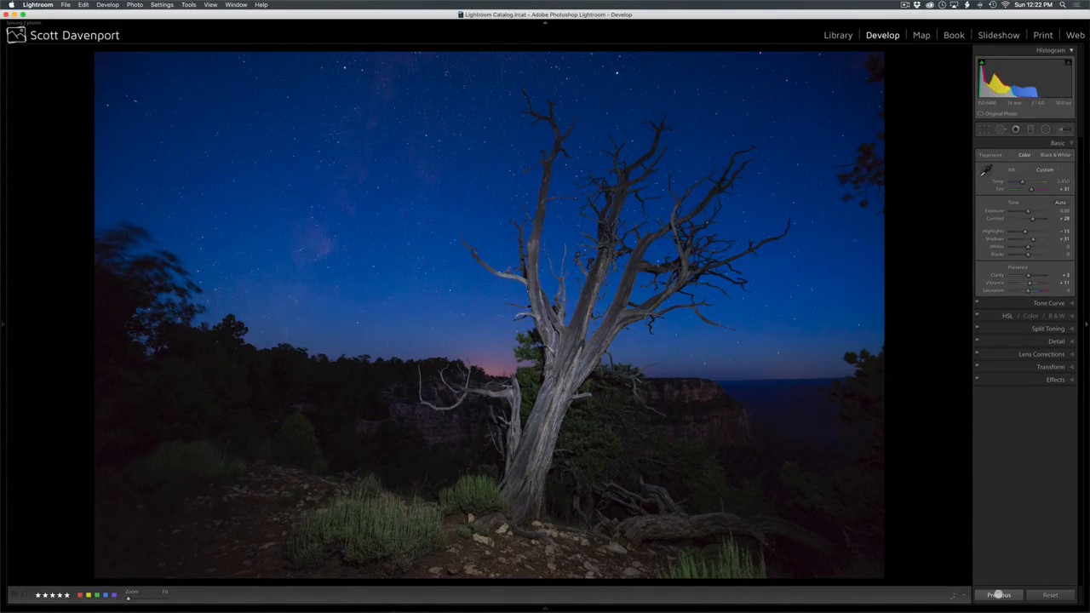
pyautogui.press('Right')
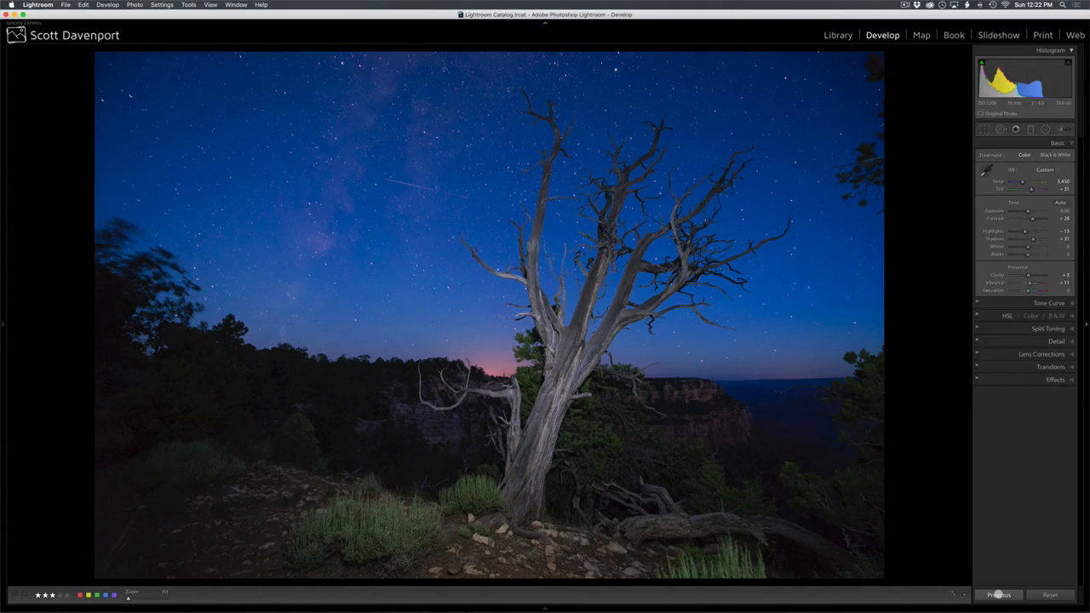
pyautogui.press('Left')
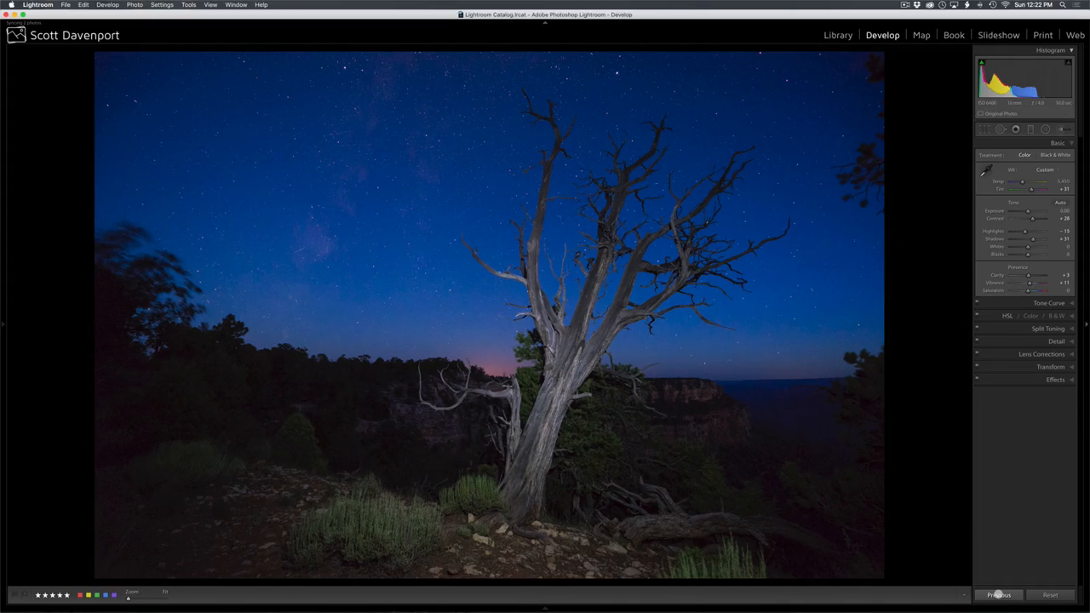
pyautogui.press('Right')
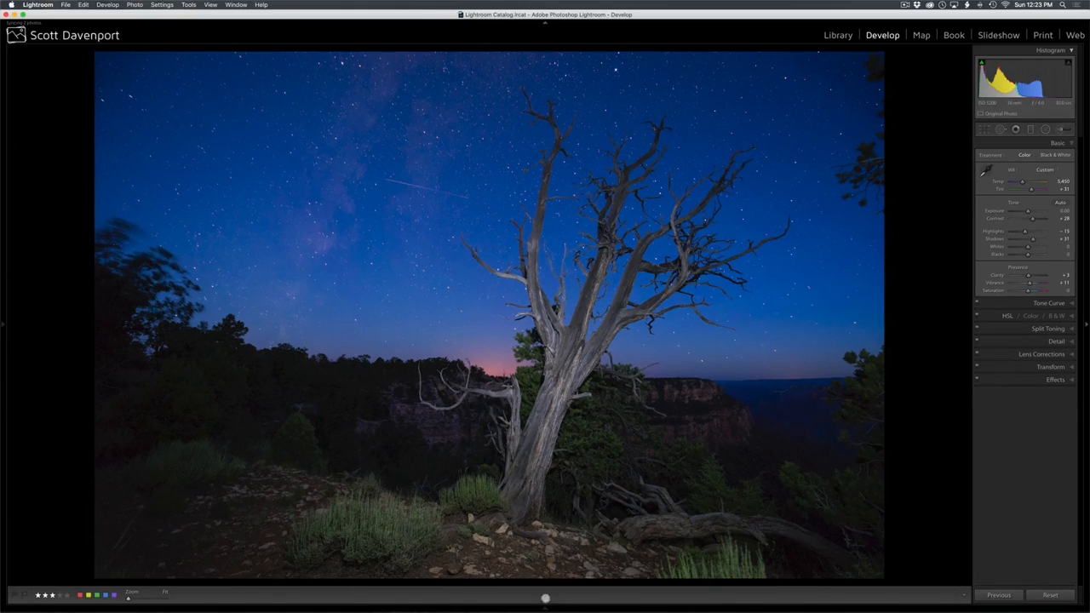
# - Apply the same previous develop settings to the first photo, the one with the silhouetted tree
pyautogui.click(546, 604)
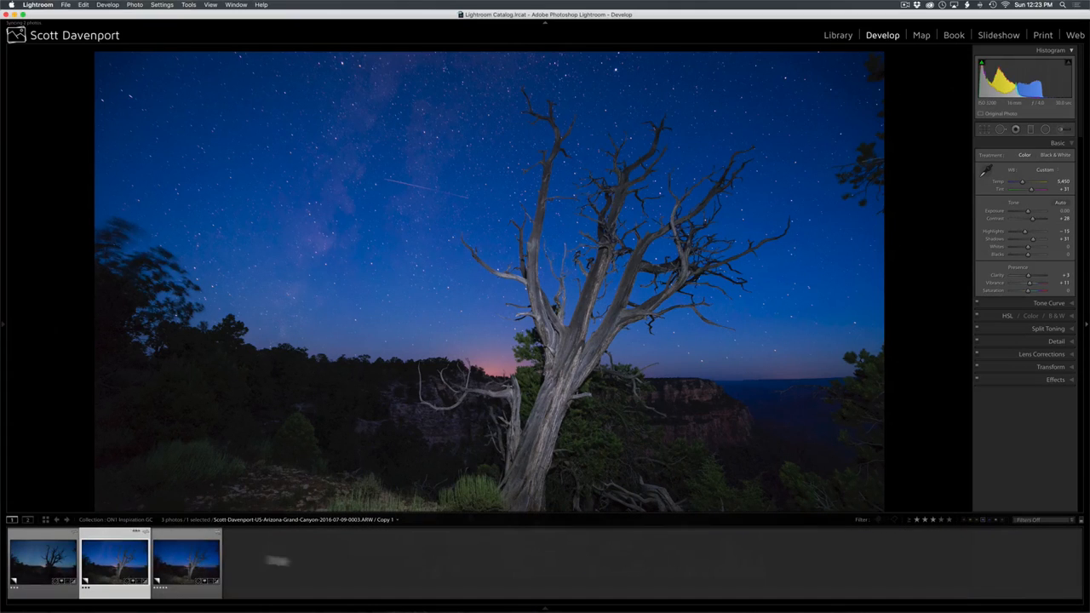
pyautogui.click(38, 562)
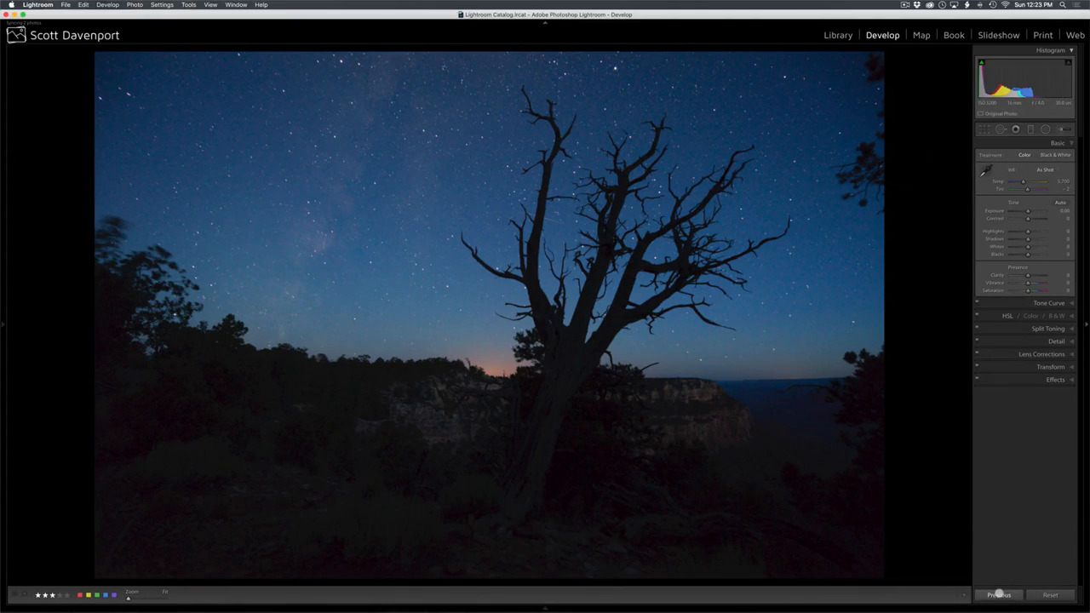
pyautogui.click(999, 595)
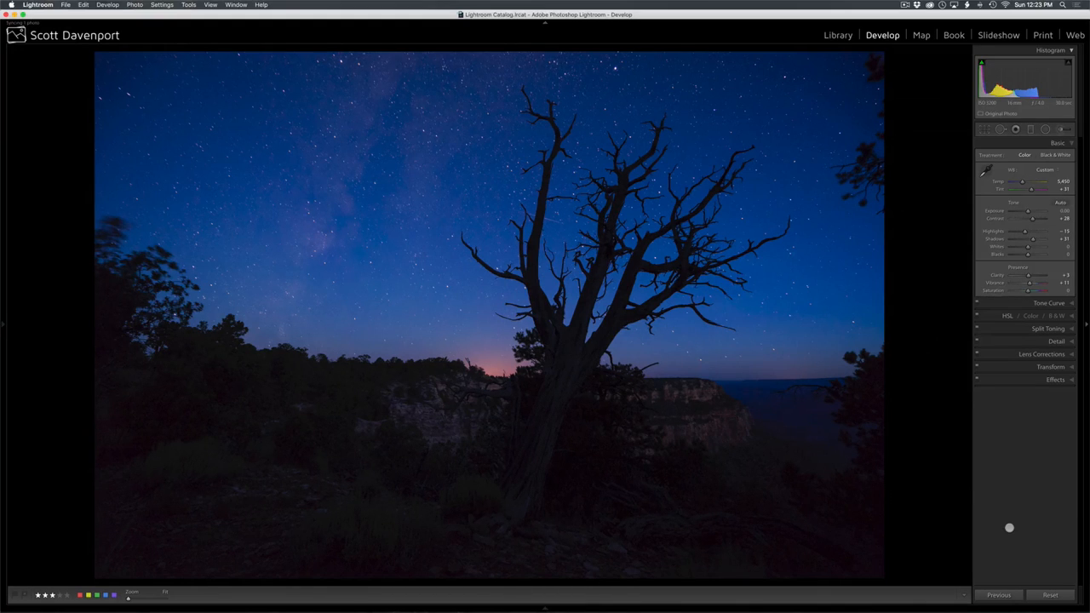
# - Return to the Library grid and review the matching photos side by side
pyautogui.press('g')
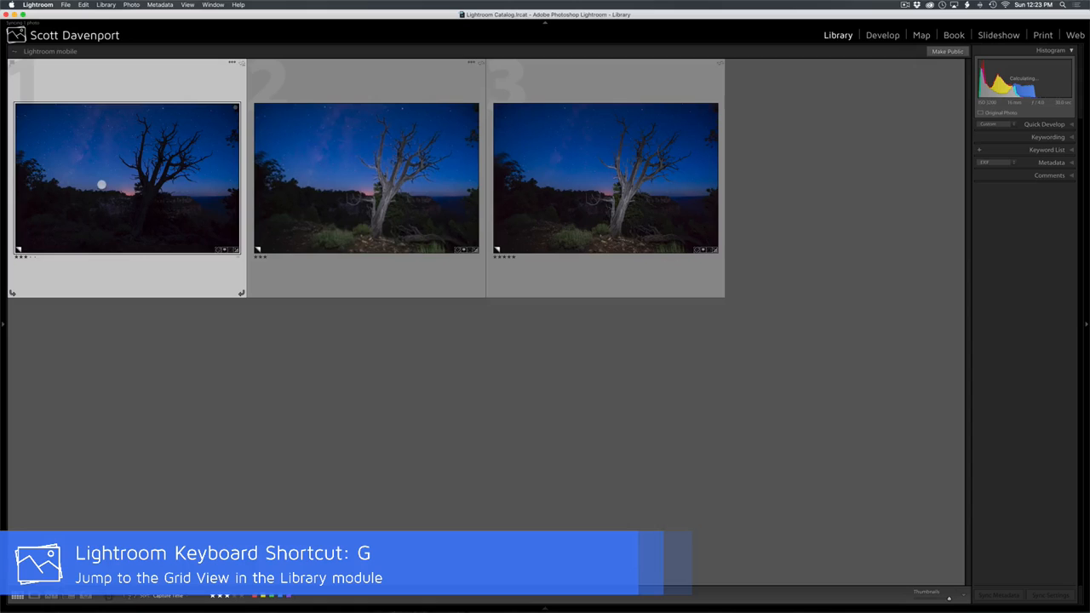
pyautogui.click(401, 199)
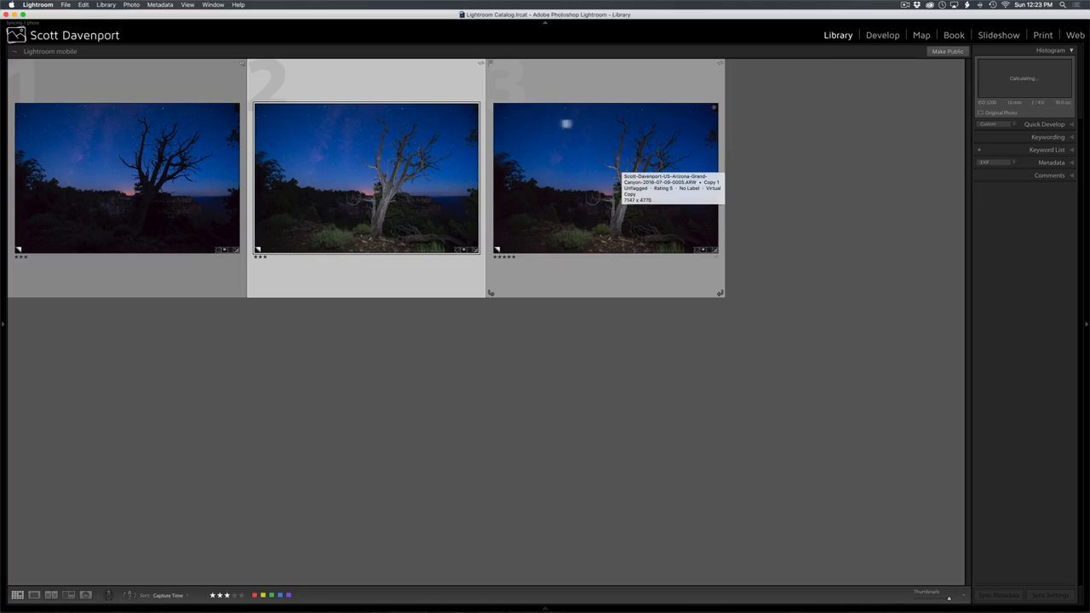
pyautogui.click(175, 204)
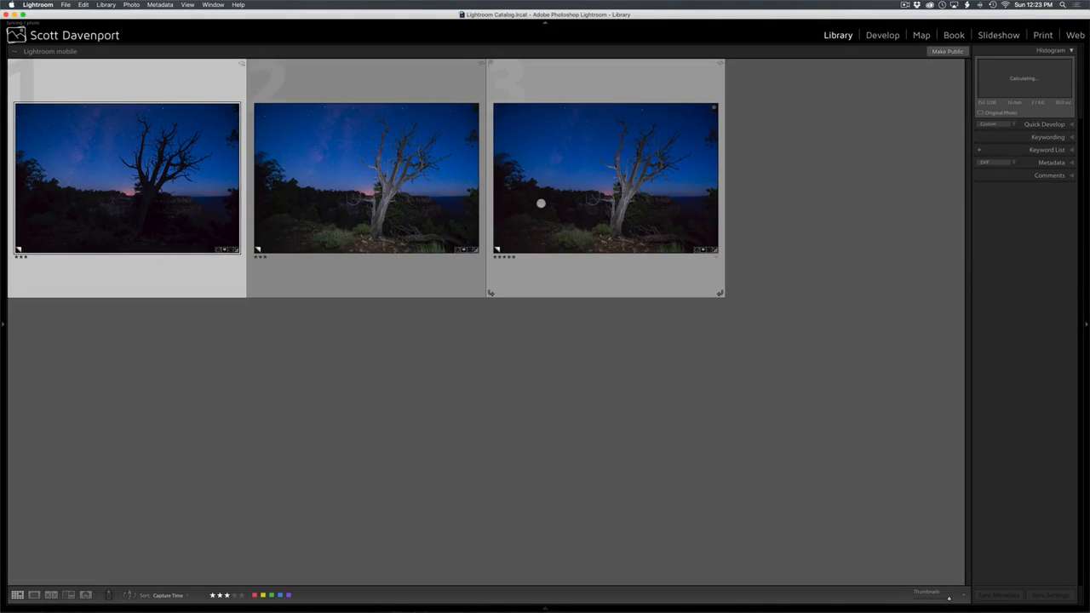
# - Select all three photos and open them together as layers in ON1 Layers 10
pyautogui.press('super+a')
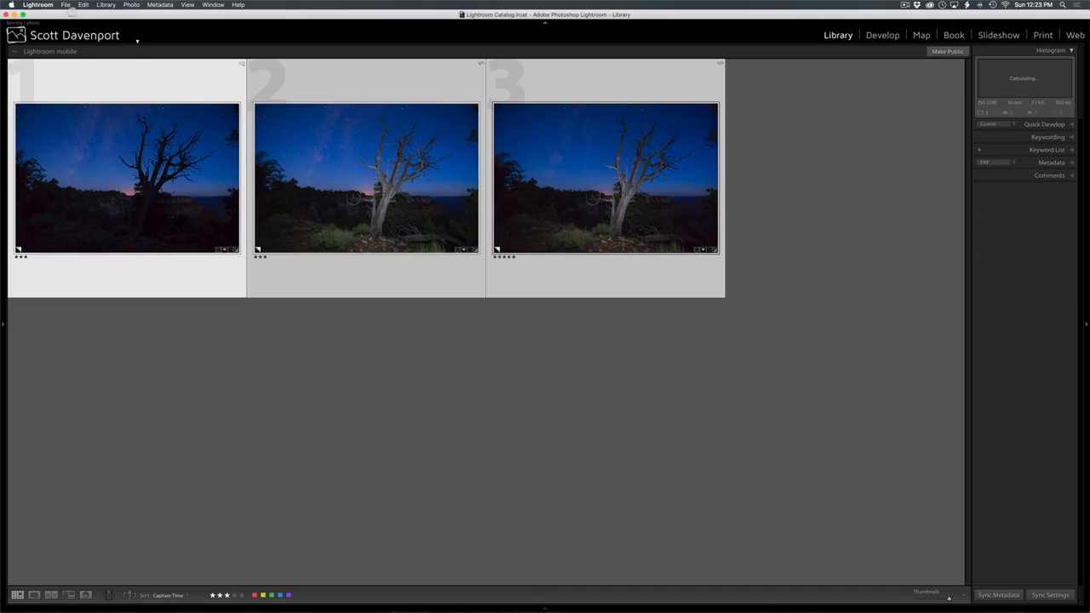
pyautogui.click(67, 5)
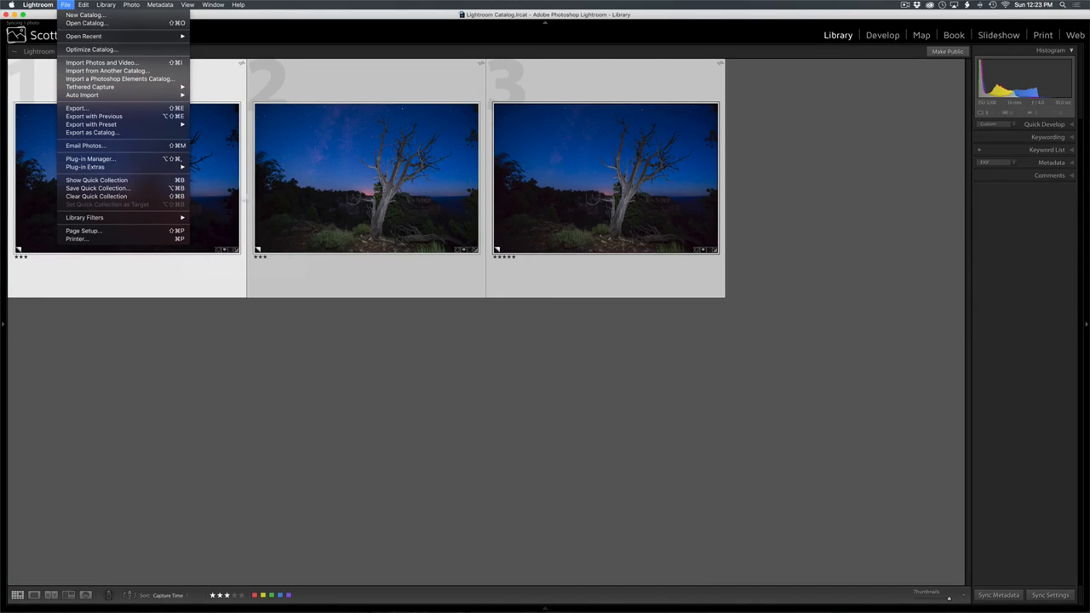
pyautogui.moveTo(162, 167)
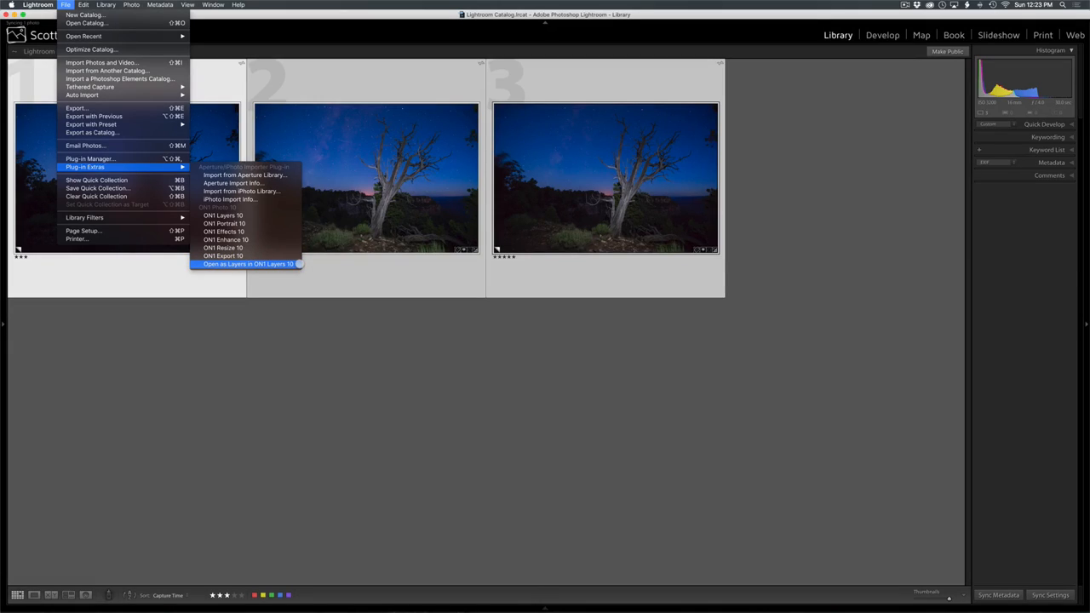
pyautogui.click(298, 264)
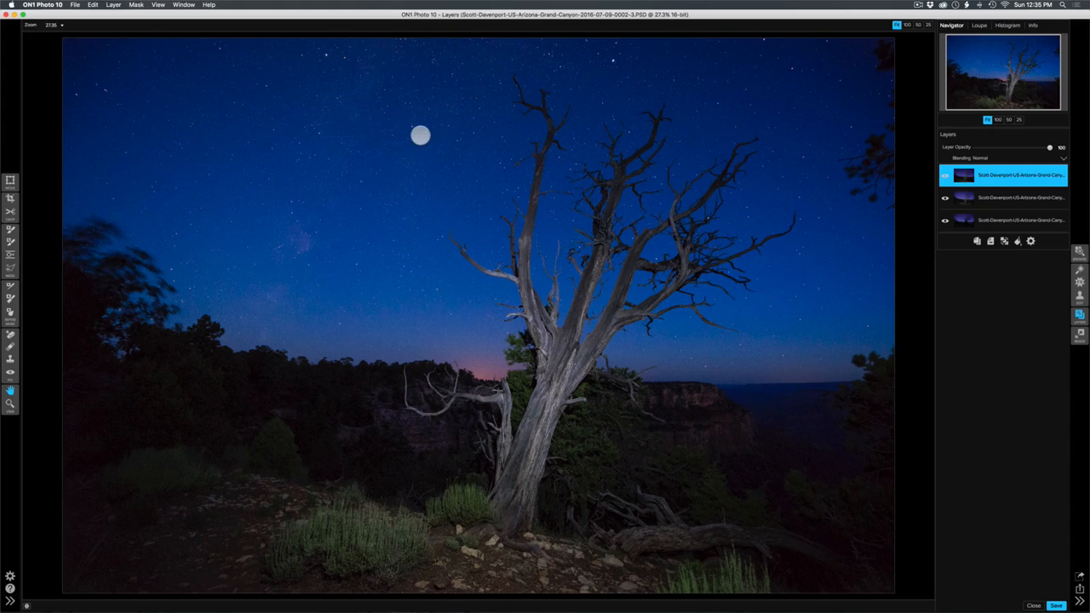
# - Rename the top layer "Sky" and hide it
pyautogui.doubleClick(1013, 176)
pyautogui.write('Sky')
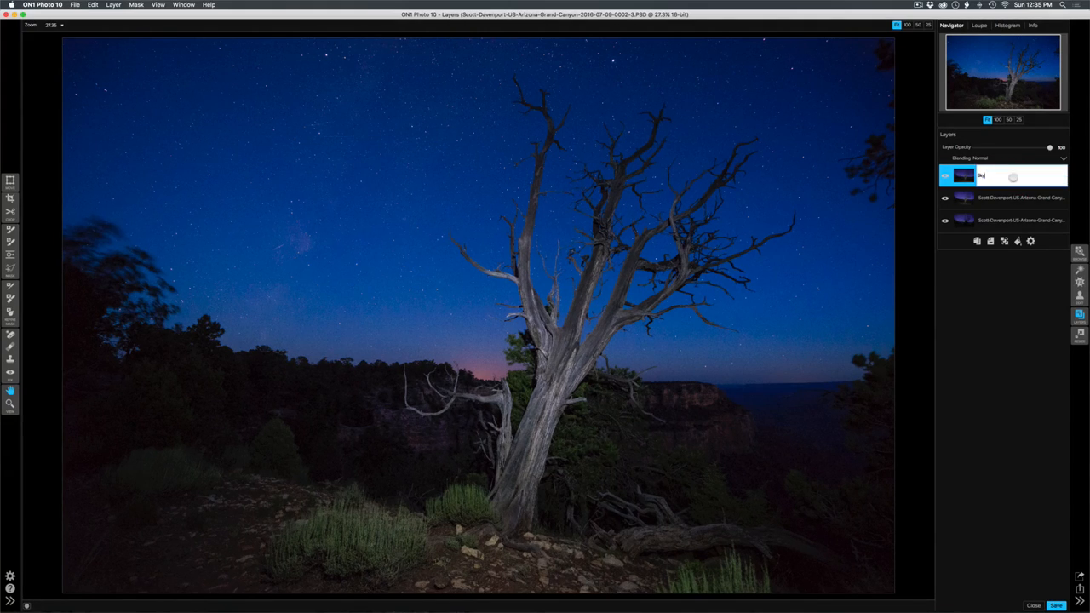
pyautogui.press('Return')
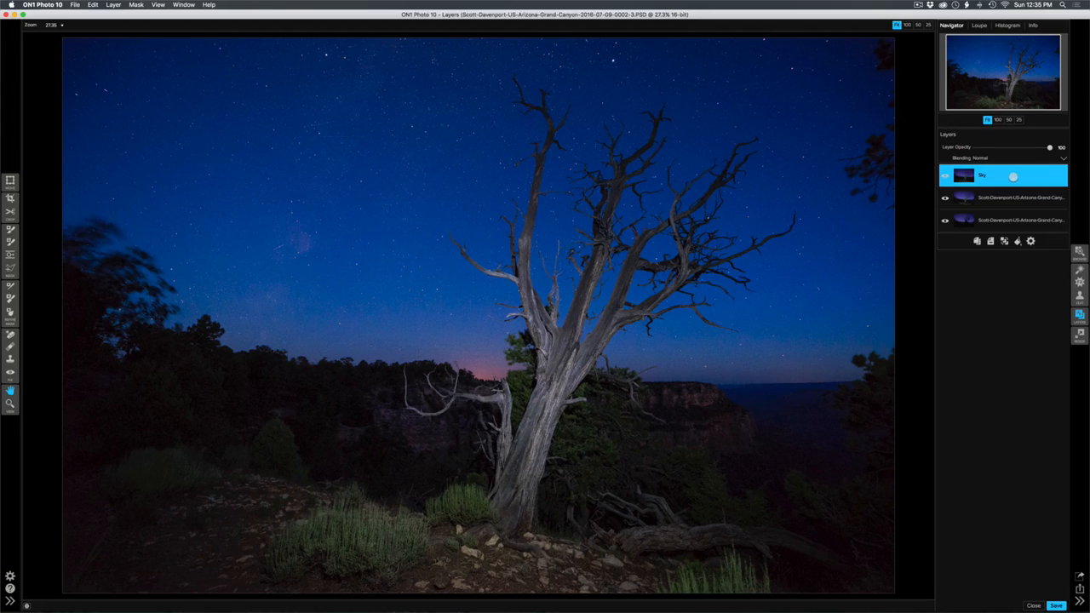
pyautogui.click(946, 176)
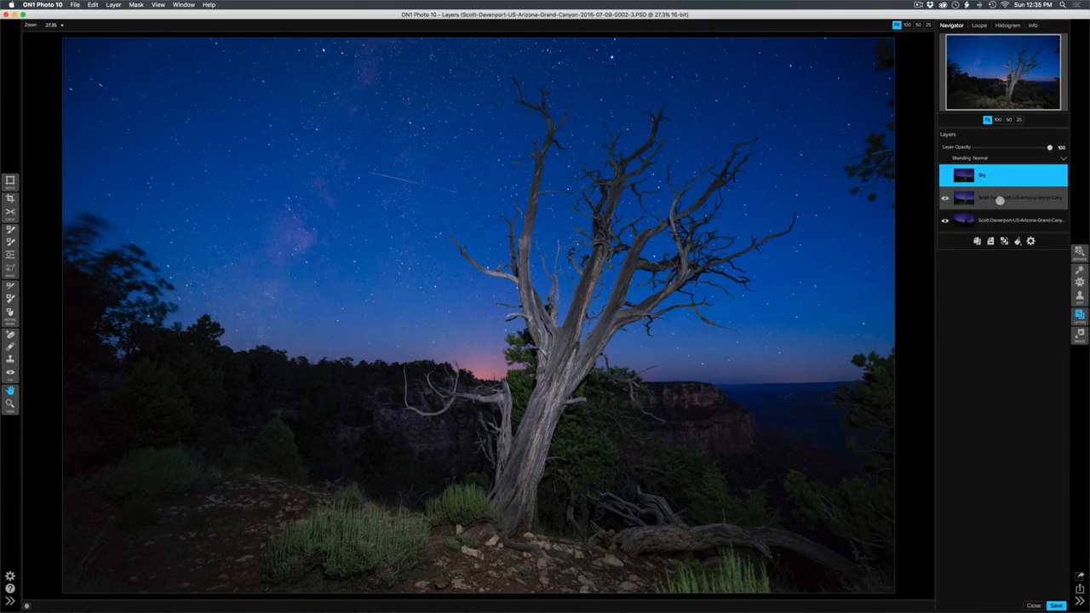
# - Rename the middle layer "Foreground" and hide it
pyautogui.doubleClick(1000, 200)
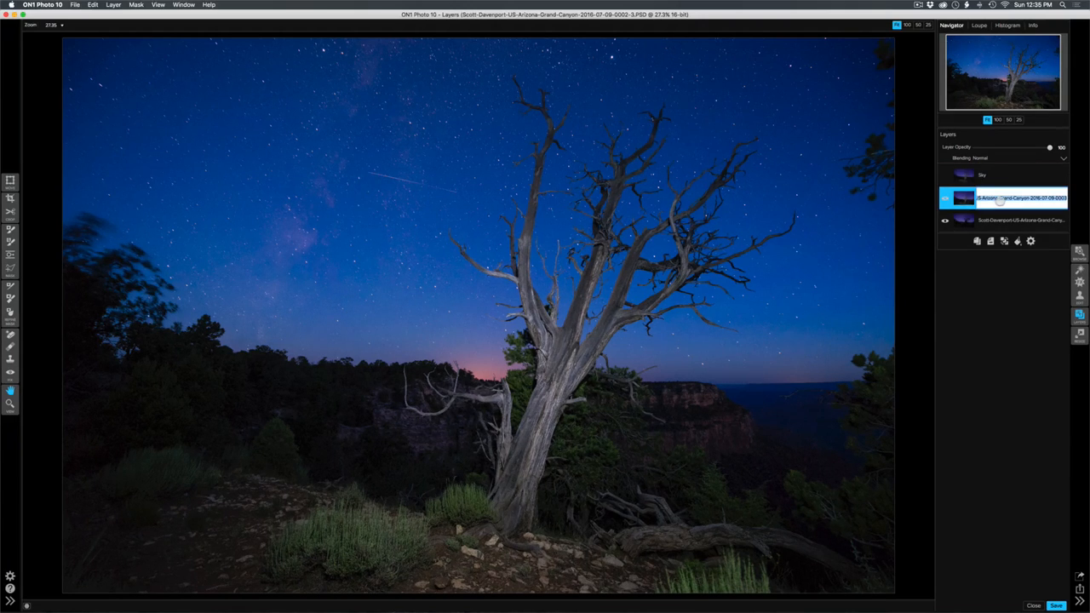
pyautogui.write('Fireground')
pyautogui.press('Return')
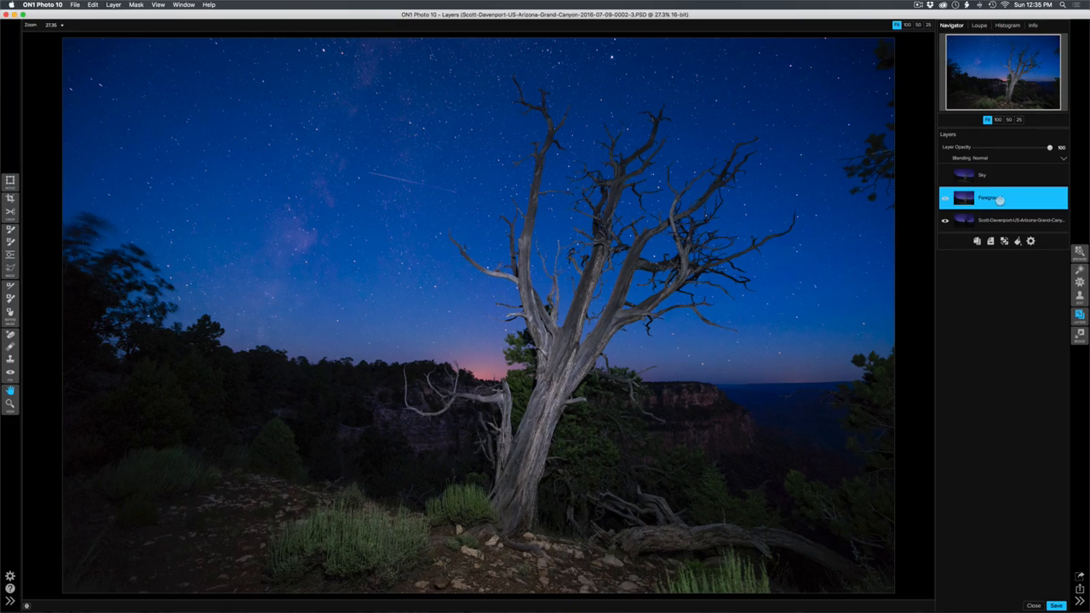
pyautogui.click(945, 197)
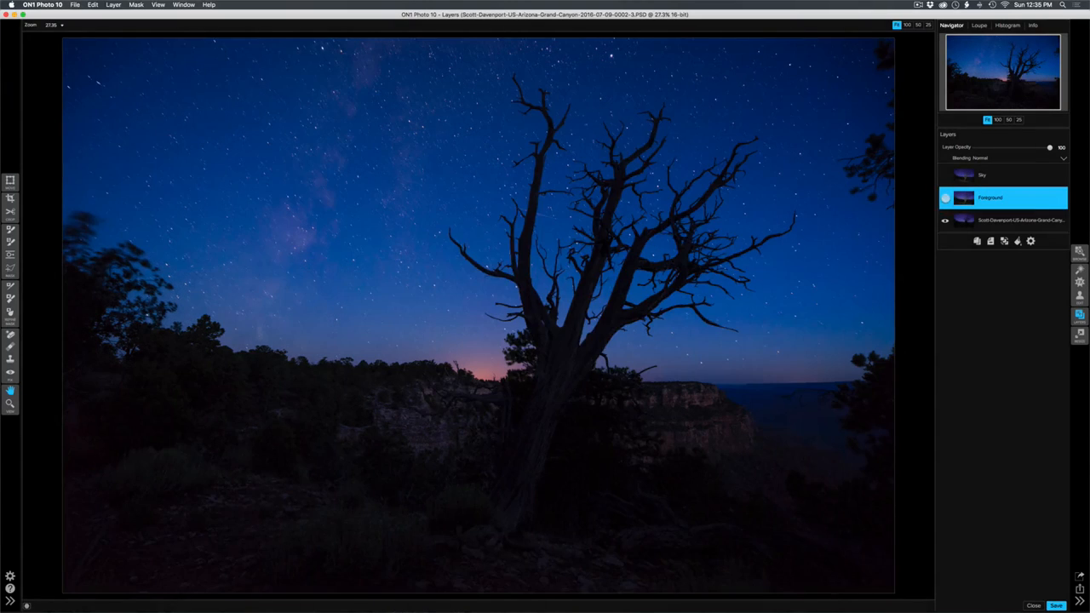
# - Rename the bottom layer, the one with the unlit tree, "Silhouette"
pyautogui.doubleClick(990, 220)
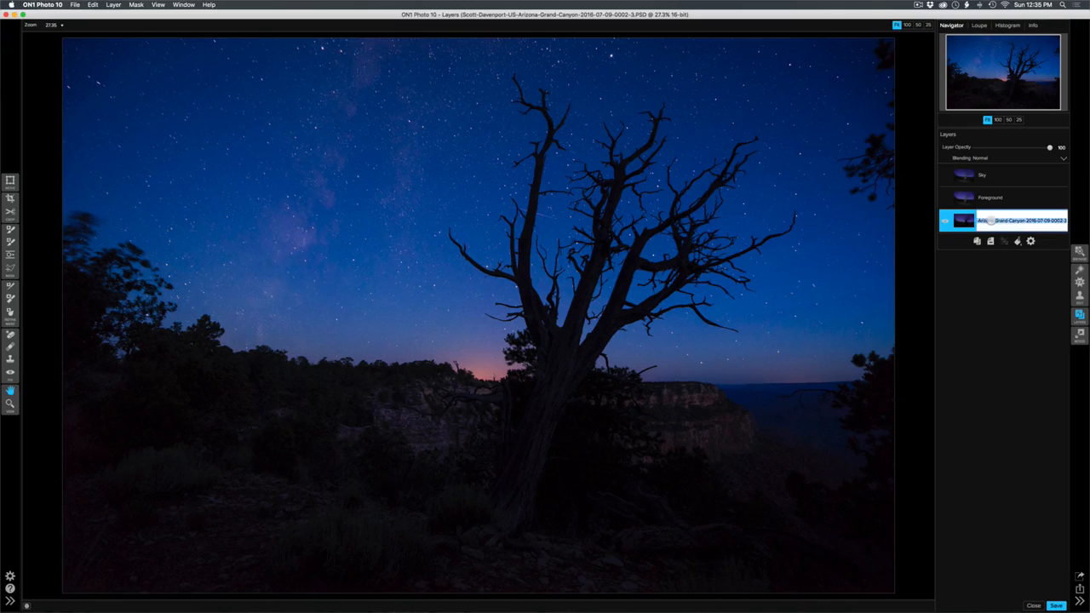
pyautogui.write('Silhouette')
pyautogui.press('Return')
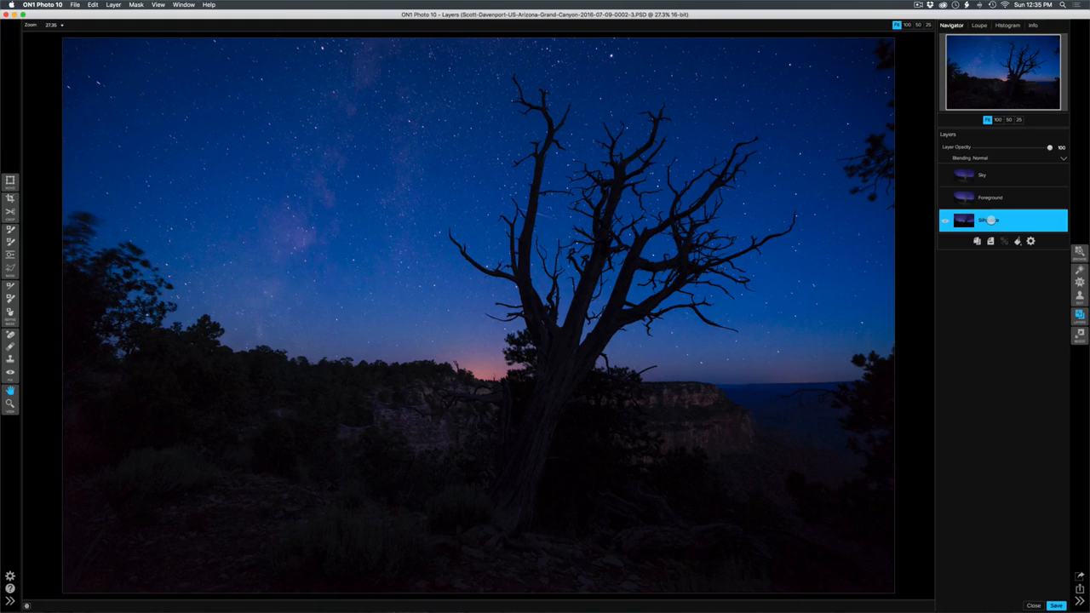
# - Turn the visibility of the Foreground and Sky layers back on
pyautogui.click(944, 198)
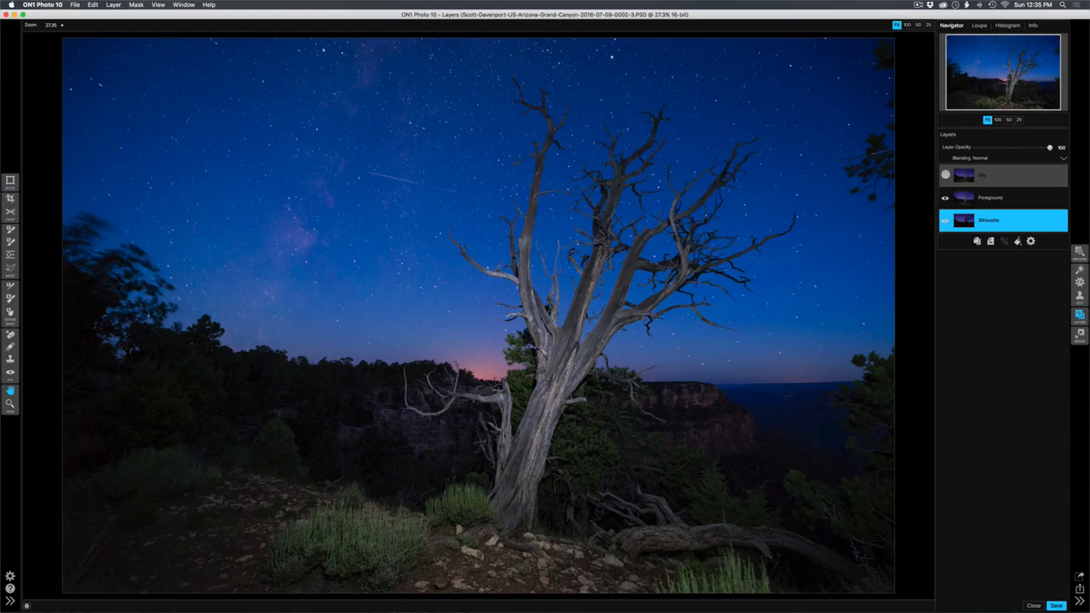
pyautogui.click(945, 174)
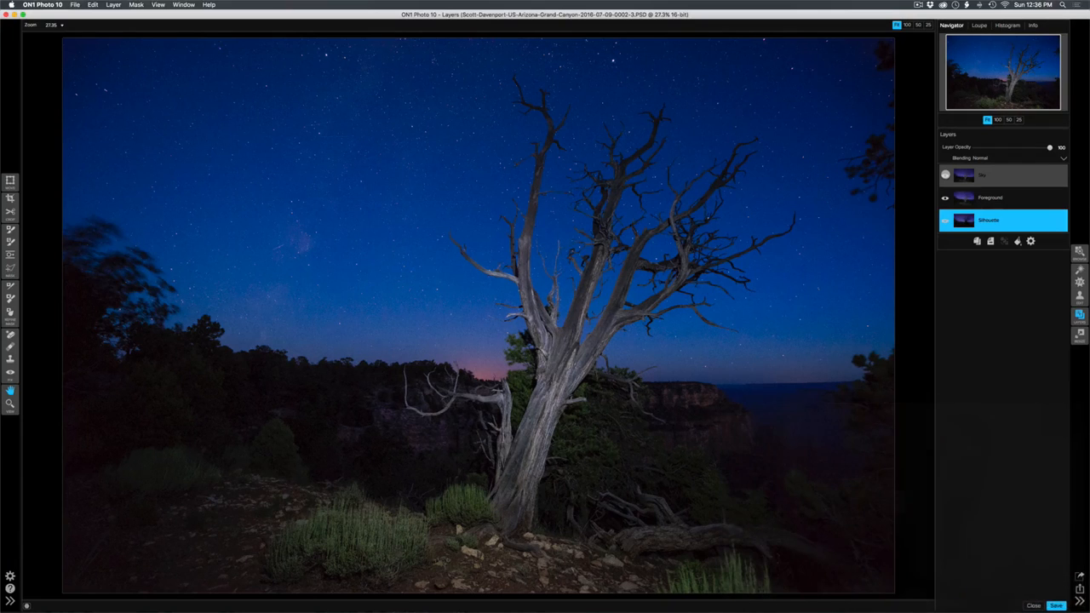
pyautogui.click(946, 175)
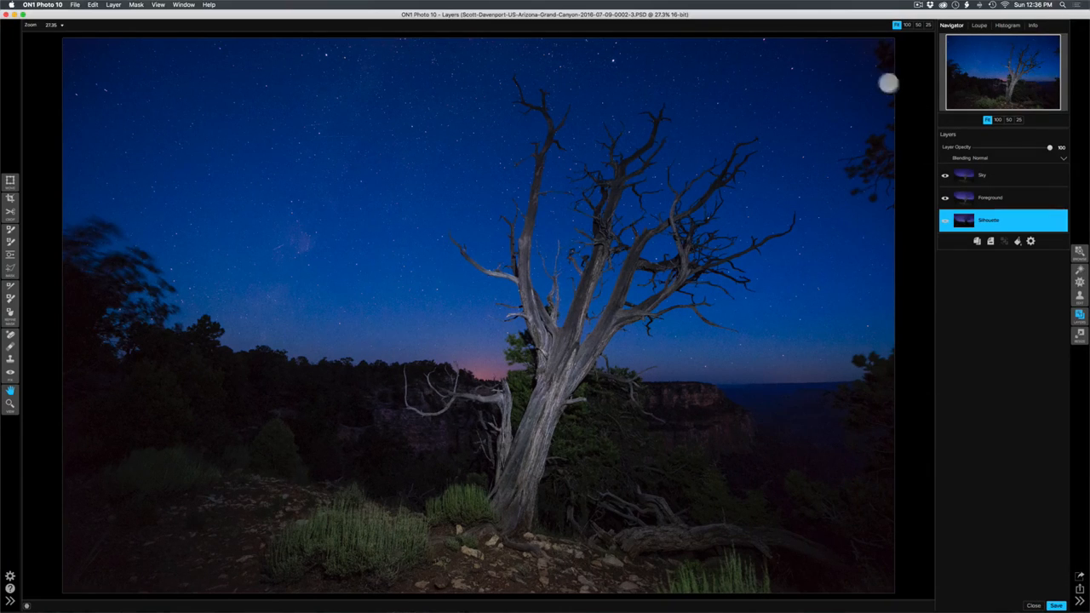
# - Select the Sky layer and keep it as the only visible layer
pyautogui.click(1003, 176)
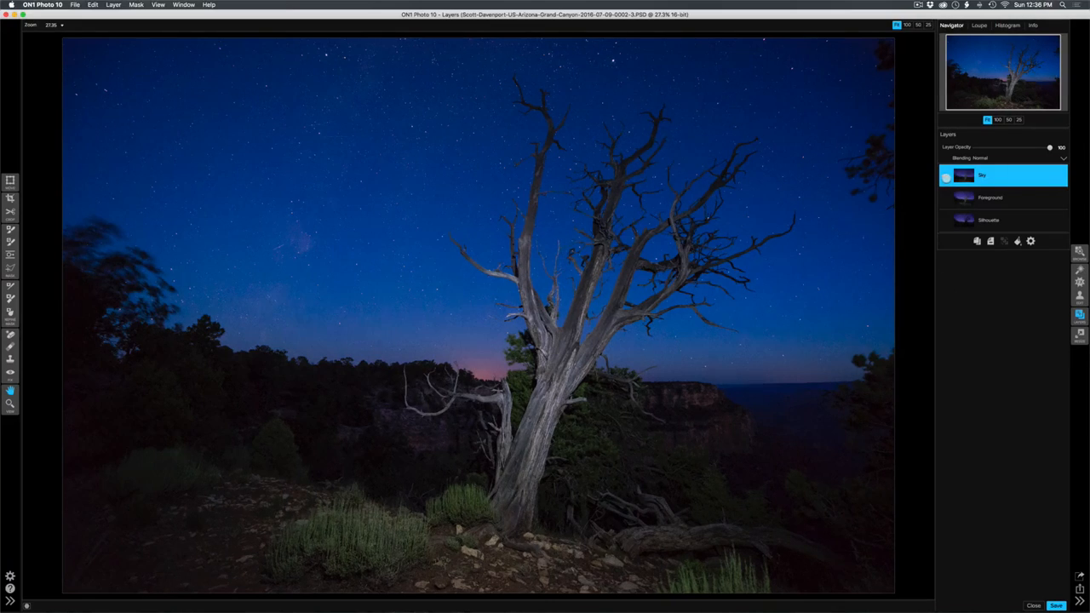
pyautogui.click(945, 175)
pyautogui.click(946, 176)
# - On the Sky layer, remove the small foliage fragments along the photo's right edge above the pine branch, using a small Perfect Eraser brush
pyautogui.click(1009, 120)
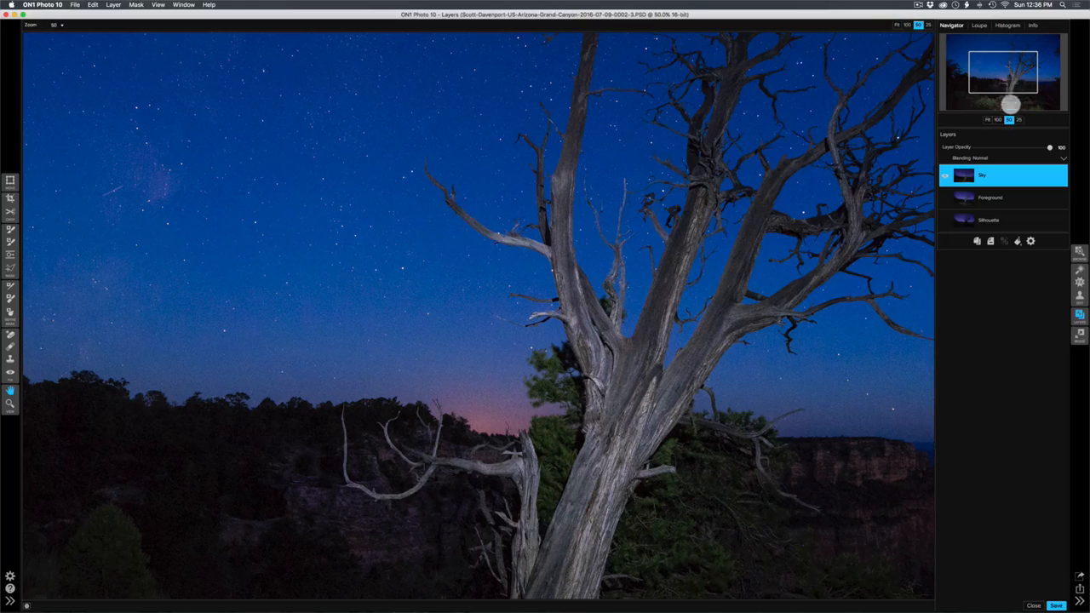
pyautogui.moveTo(1011, 104); pyautogui.dragTo(1051, 54)
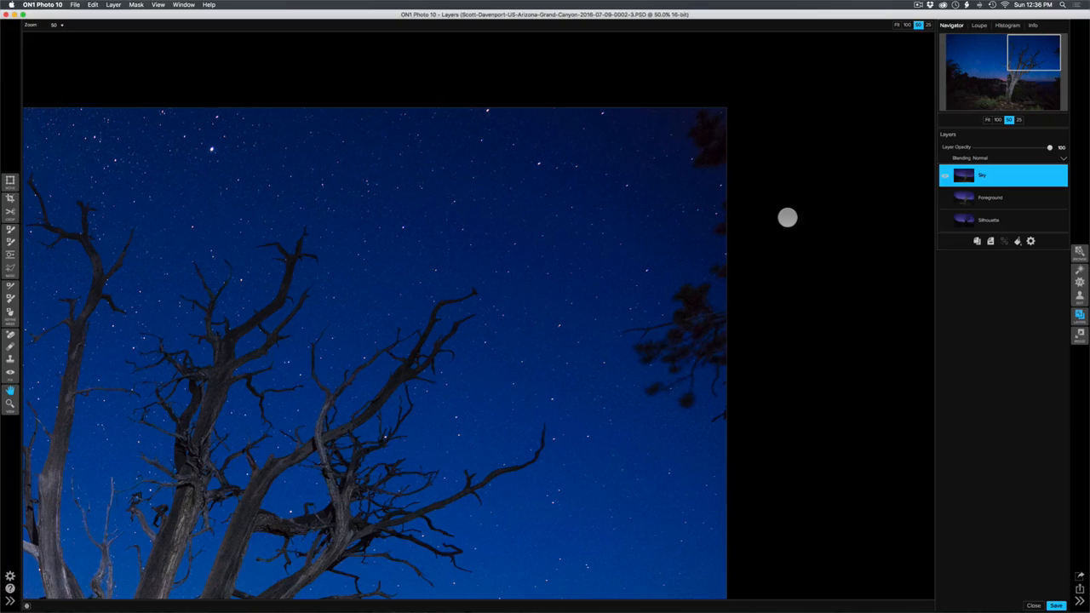
pyautogui.press('q')
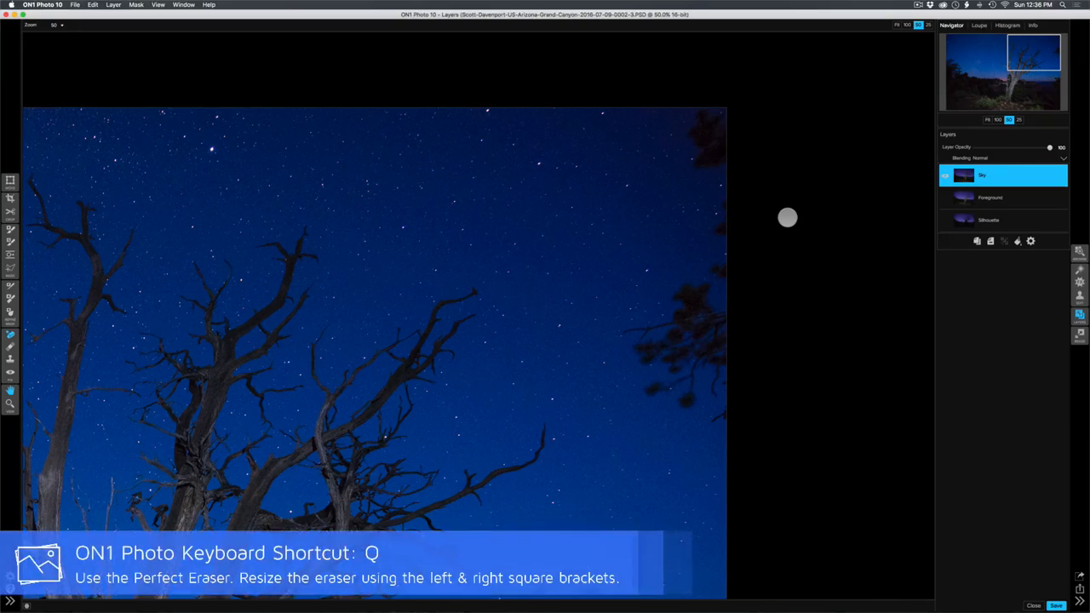
pyautogui.press('[')
pyautogui.press('[')
pyautogui.press('[')
pyautogui.press('[')
pyautogui.press('[')
pyautogui.press('[')
pyautogui.press('[')
pyautogui.press('[')
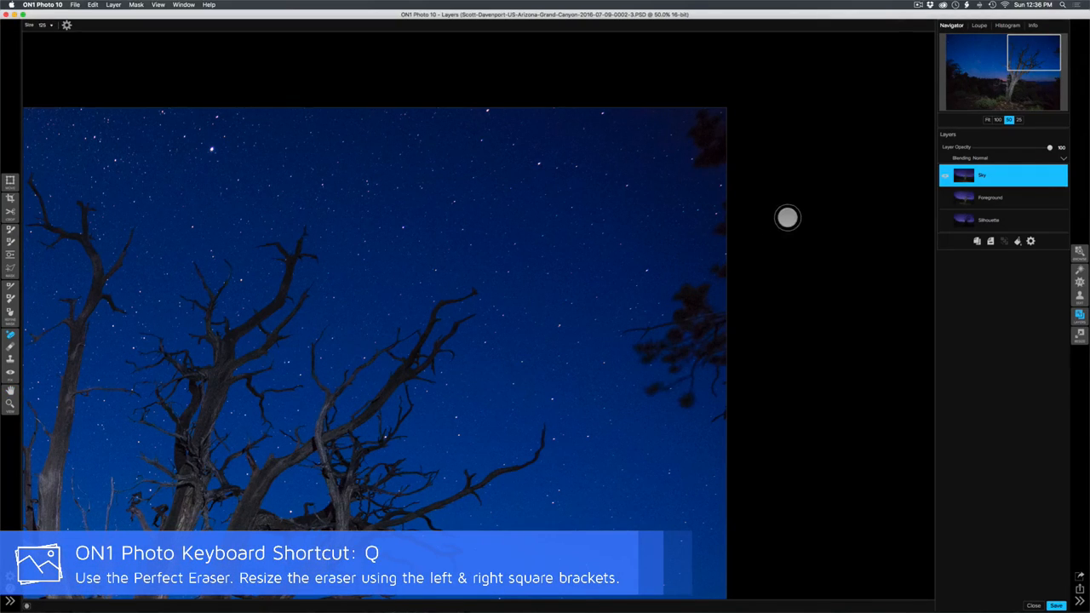
pyautogui.moveTo(729, 204); pyautogui.dragTo(722, 230)
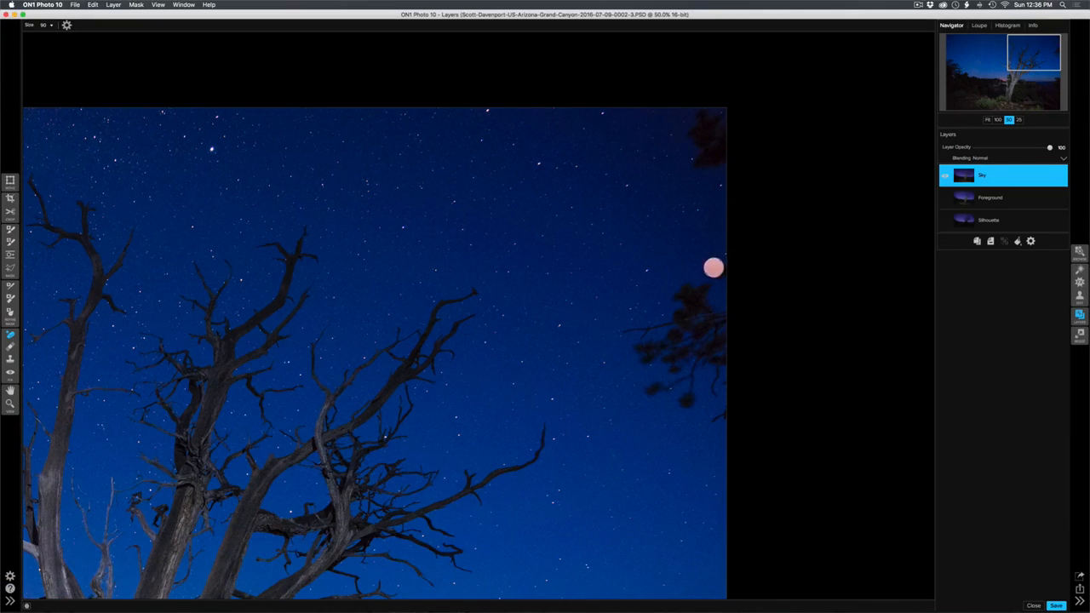
pyautogui.moveTo(714, 267); pyautogui.dragTo(726, 270)
# - Remove the dark foliage cluster in the photo's upper-right corner with the Perfect Eraser at size 400
pyautogui.press(']')
pyautogui.press(']')
pyautogui.press(']')
pyautogui.press(']')
pyautogui.press(']')
pyautogui.press(']')
pyautogui.press(']')
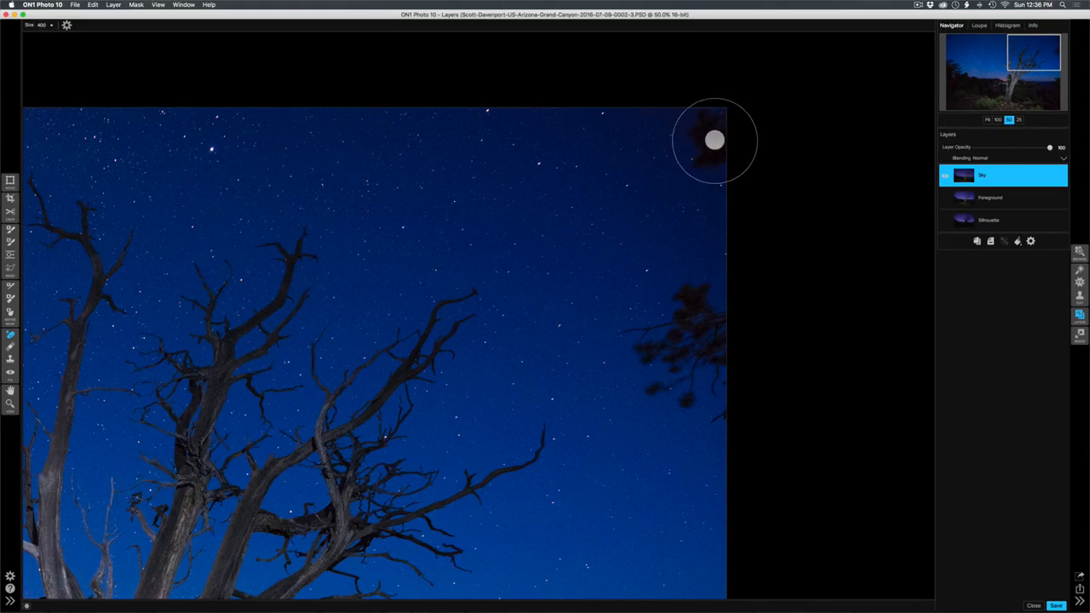
pyautogui.click(715, 140)
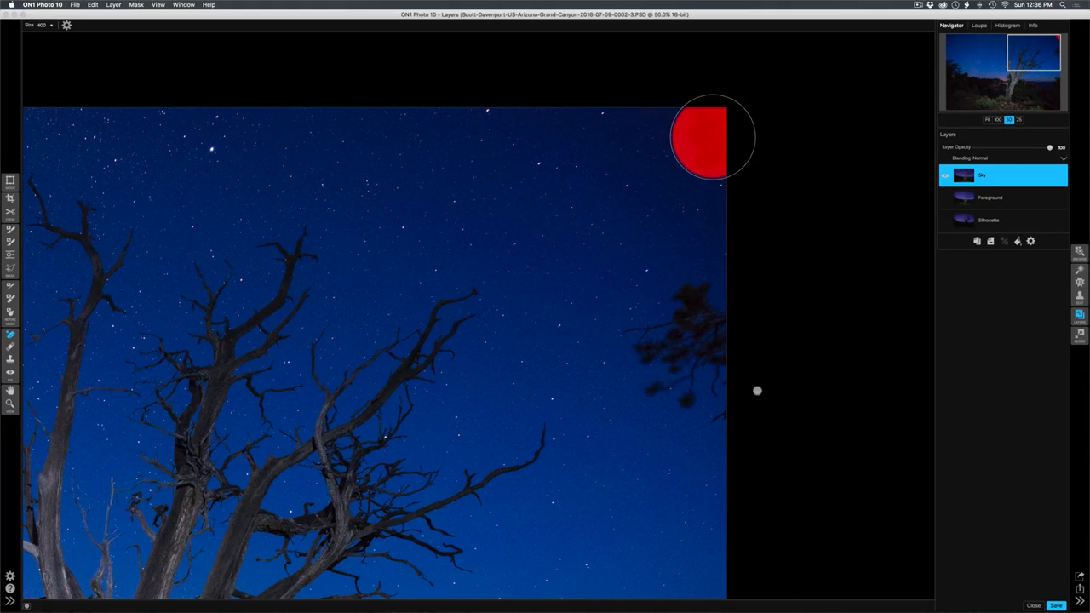
# - Remove the stray foliage bits at the photo's right edge beside and below the pine branch with a small Perfect Eraser brush
pyautogui.press('[')
pyautogui.press('[')
pyautogui.press('[')
pyautogui.press('[')
pyautogui.press('[')
pyautogui.press('[')
pyautogui.press('[')
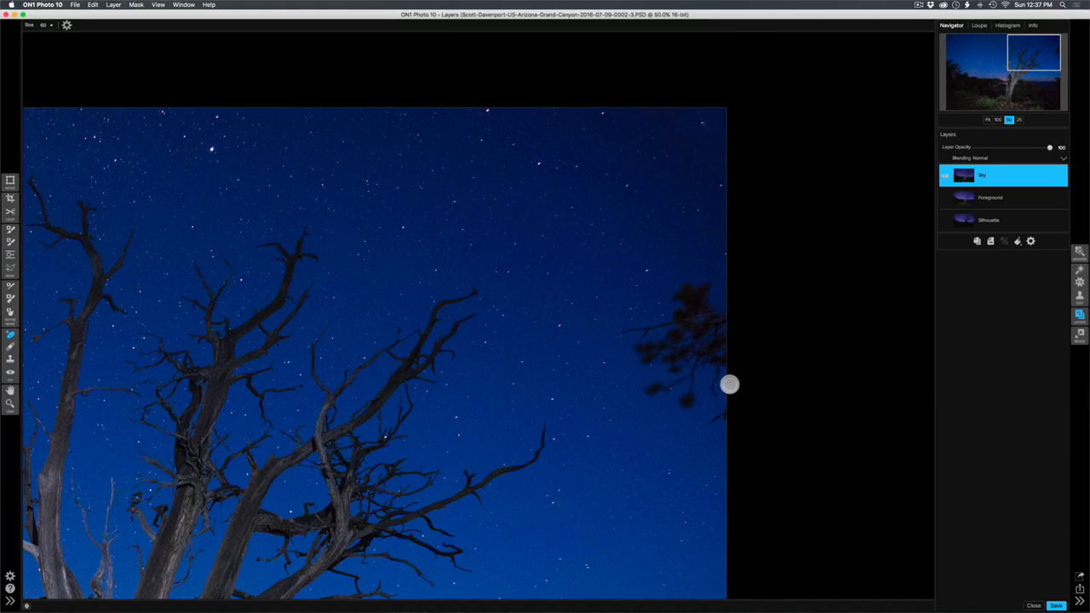
pyautogui.press('[')
pyautogui.click(729, 383)
pyautogui.click(717, 418)
pyautogui.click(725, 383)
# - Try to remove the large pine branch at the photo's right edge with the Perfect Eraser at size 500
pyautogui.press('h')
pyautogui.press('q')
pyautogui.press(']')
pyautogui.press(']')
pyautogui.press(']')
pyautogui.press(']')
pyautogui.press(']')
pyautogui.press(']')
pyautogui.press(']')
pyautogui.press(']')
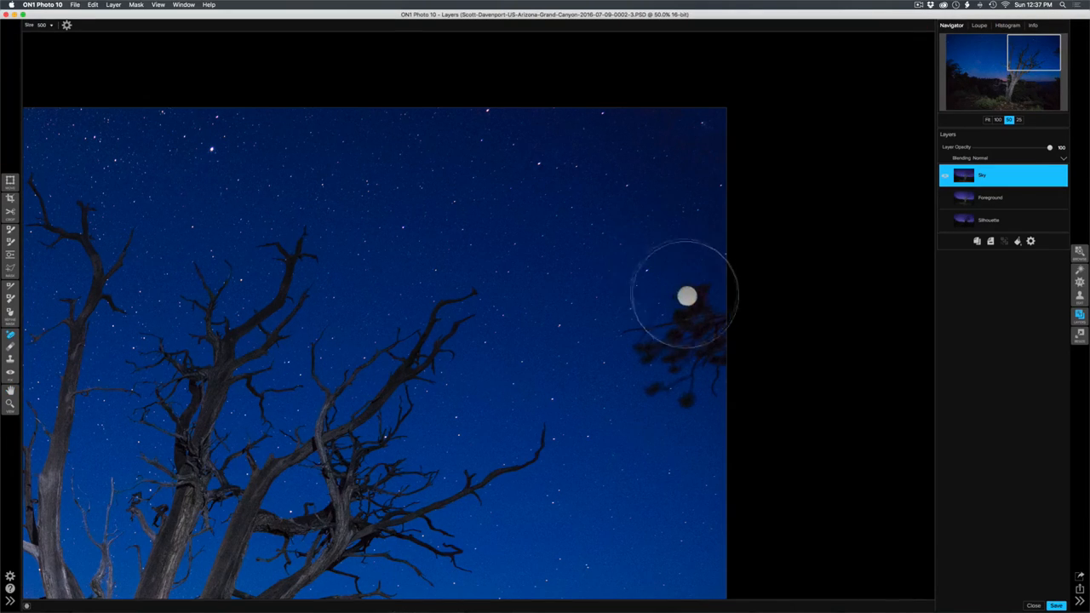
pyautogui.moveTo(701, 319)
pyautogui.mouseDown()
pyautogui.moveTo(656, 334)
pyautogui.moveTo(678, 364)
pyautogui.moveTo(767, 397)
pyautogui.mouseUp()
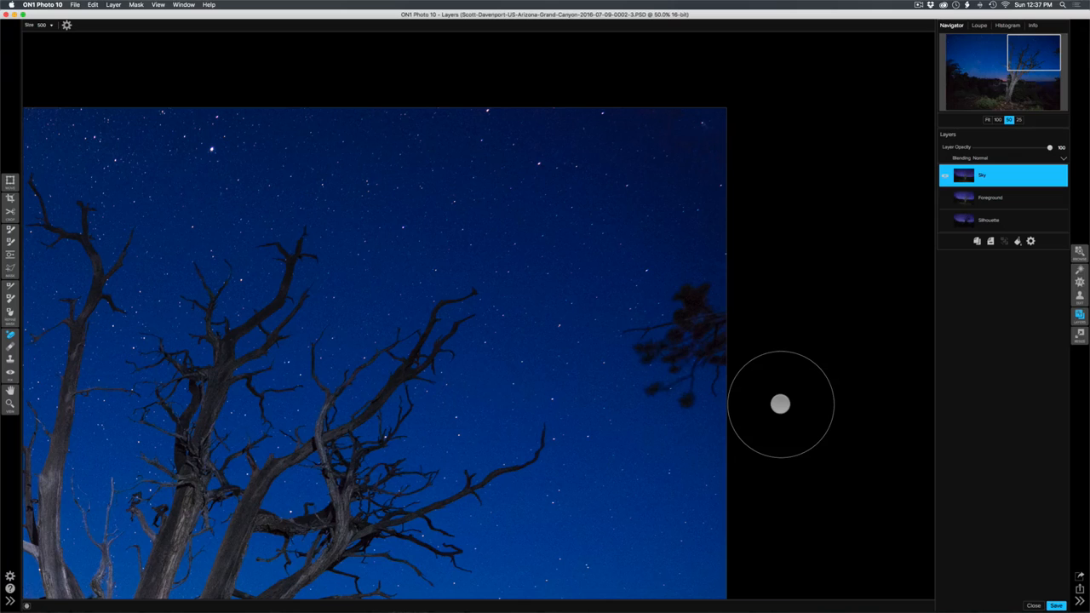
# - Duplicate the Sky layer and flip the copy horizontally
pyautogui.press('super+0')
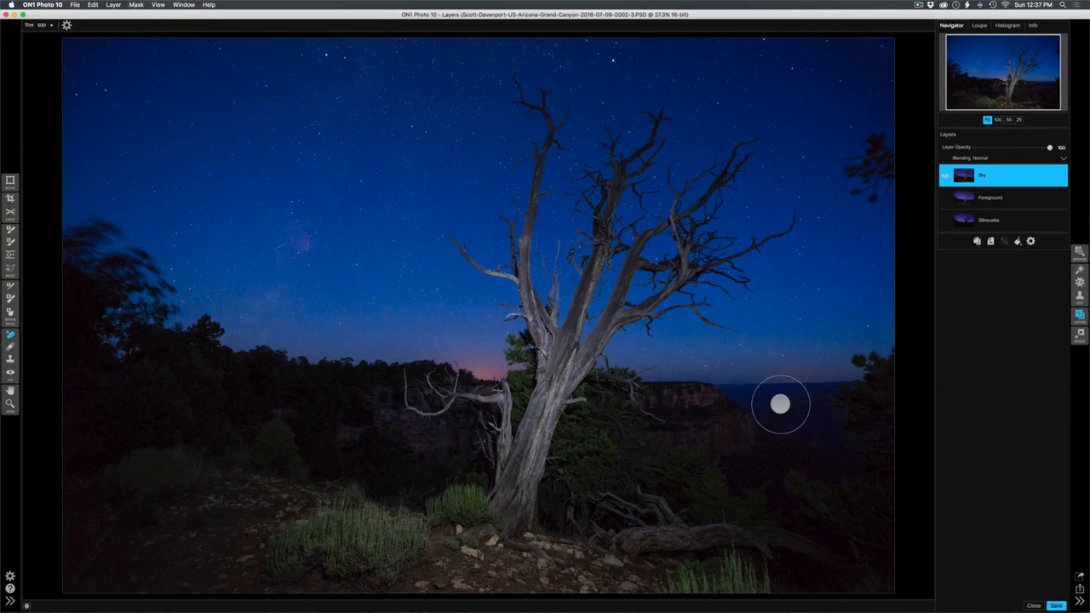
pyautogui.press('h')
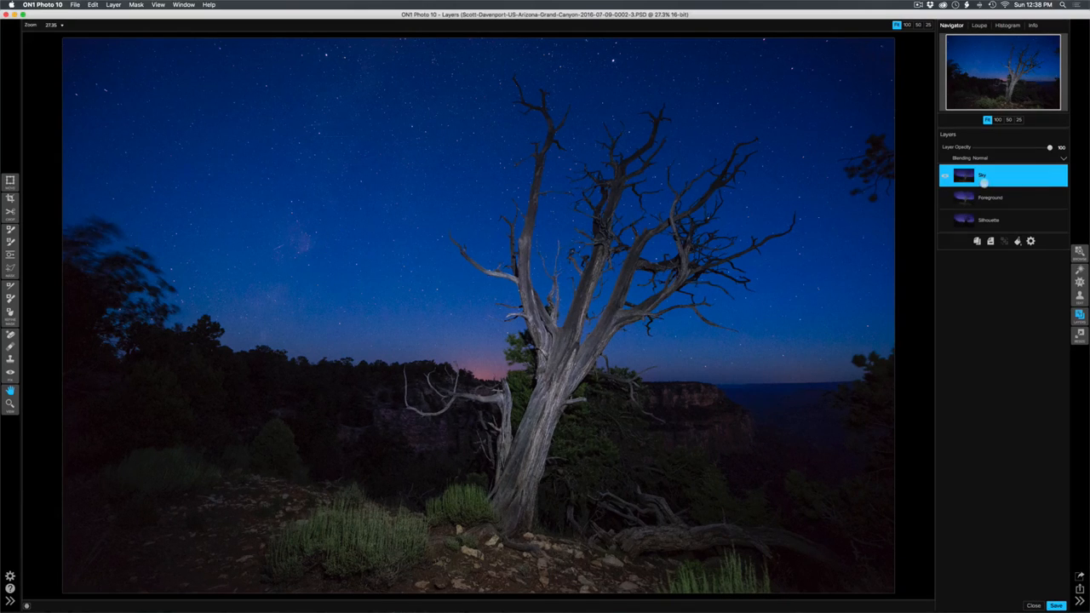
pyautogui.click(977, 241)
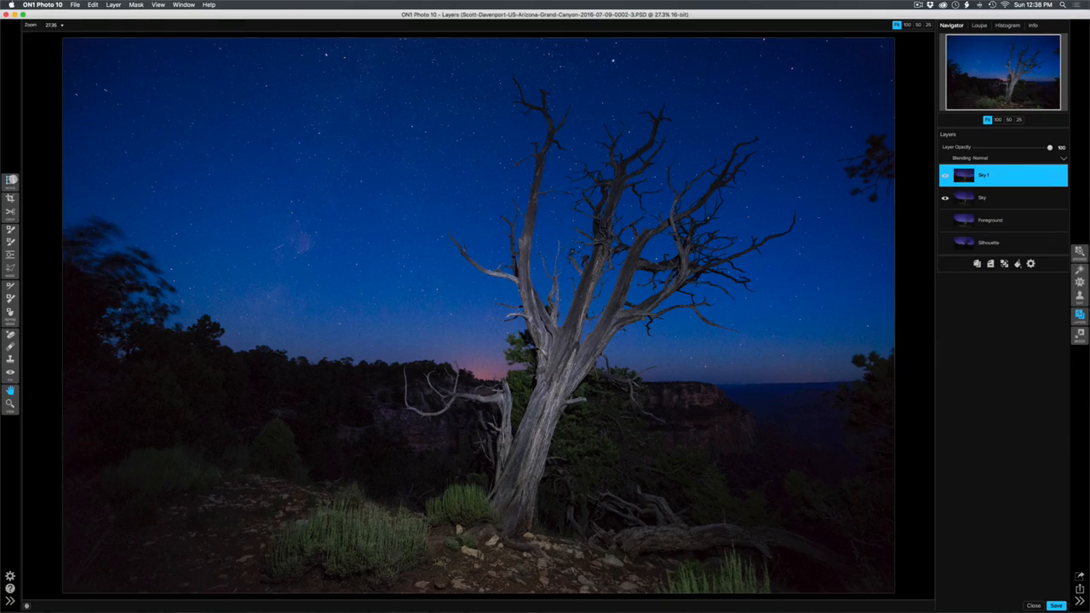
pyautogui.click(11, 180)
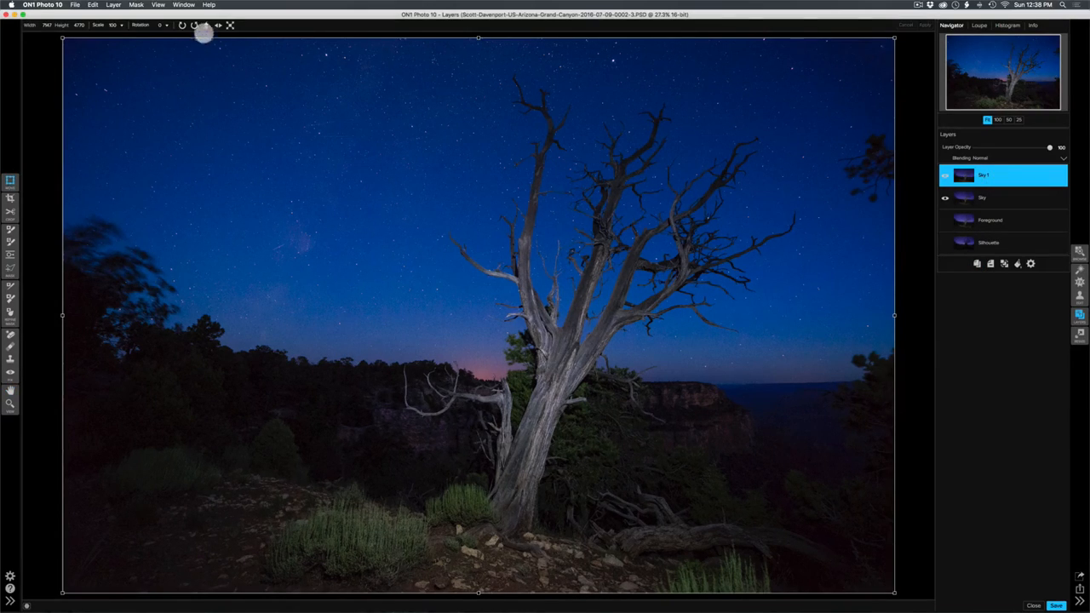
pyautogui.click(218, 25)
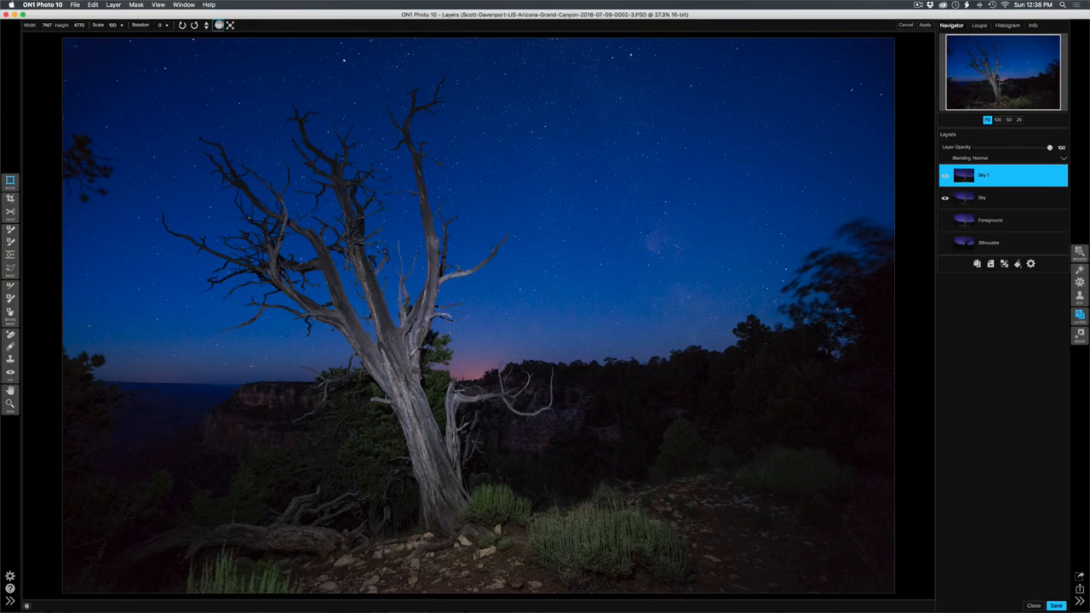
pyautogui.click(926, 26)
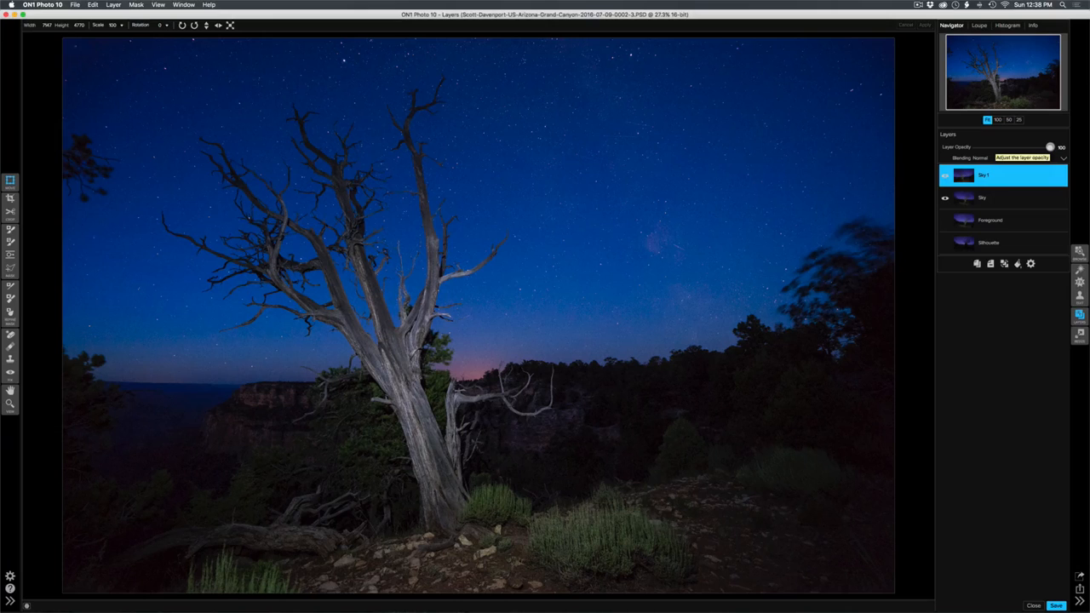
# - Rename the flipped copy "Sky Flipped" and lower its layer opacity to 0
pyautogui.doubleClick(988, 176)
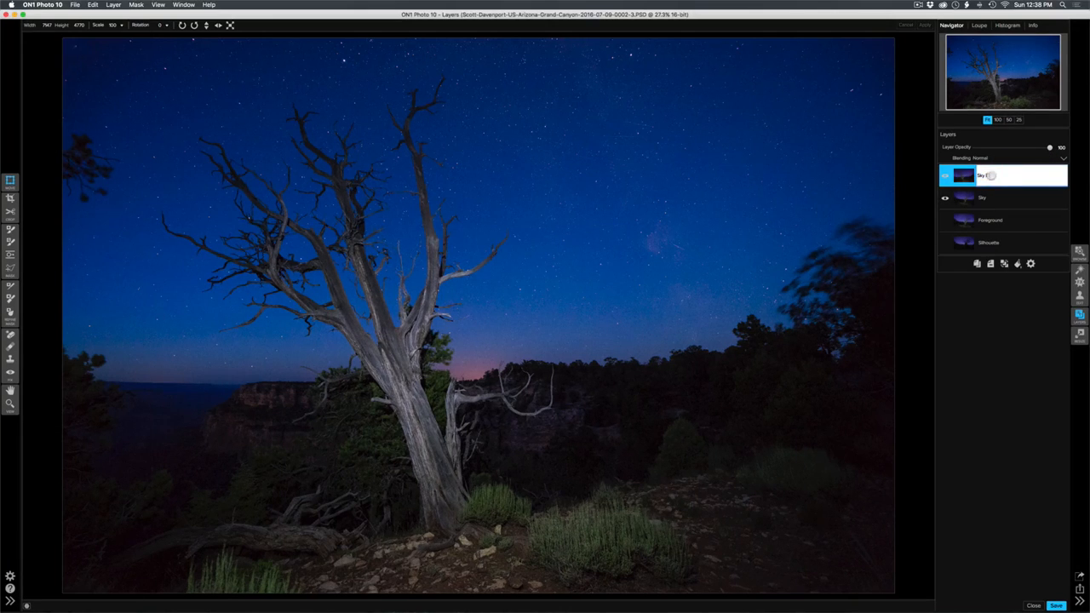
pyautogui.write('Sky Flipped')
pyautogui.press('Return')
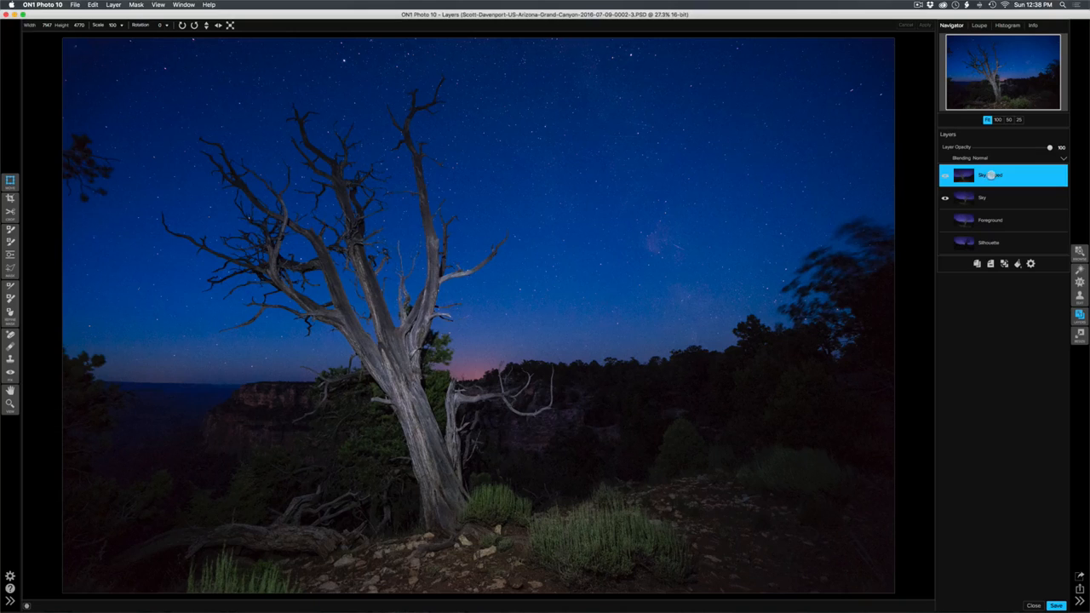
pyautogui.moveTo(1050, 146); pyautogui.dragTo(941, 141)
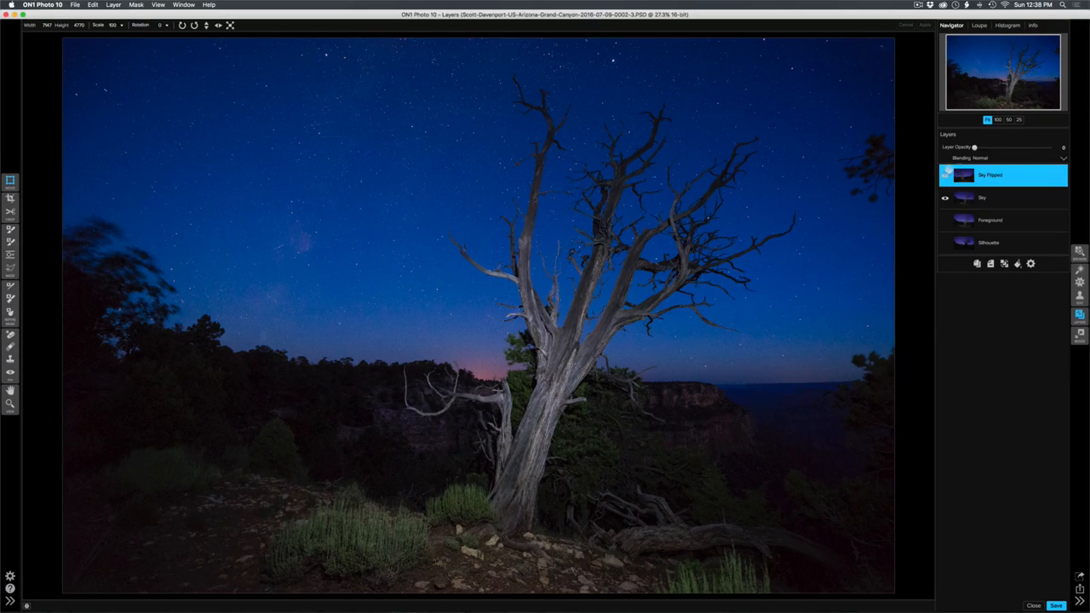
# - Set the Sky Flipped layer's opacity to 100 and move the Sky layer above it
pyautogui.moveTo(975, 146); pyautogui.dragTo(1010, 150)
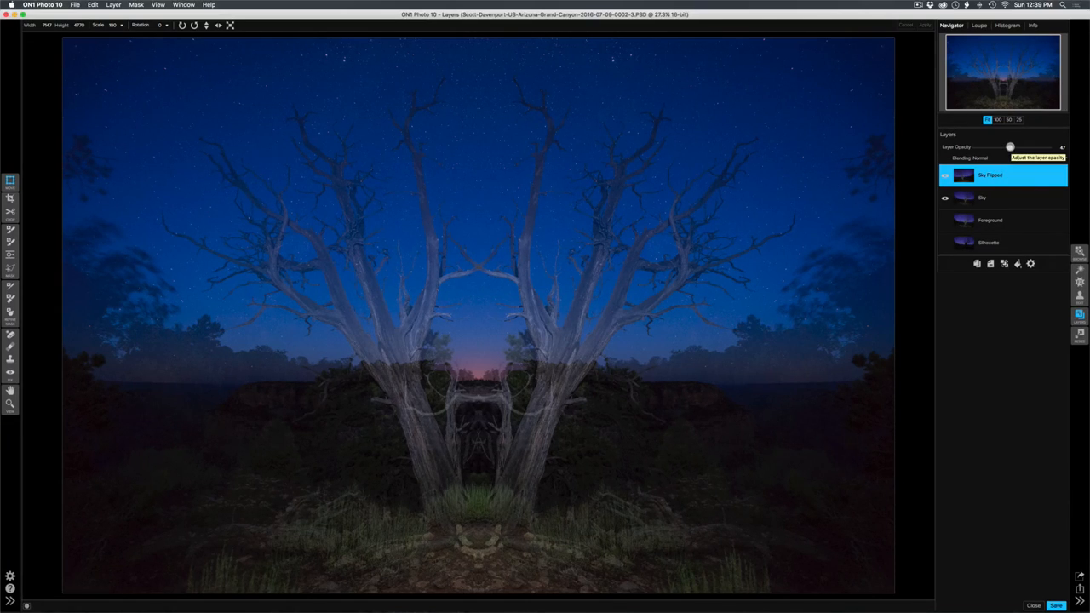
pyautogui.moveTo(1010, 147); pyautogui.dragTo(1073, 152)
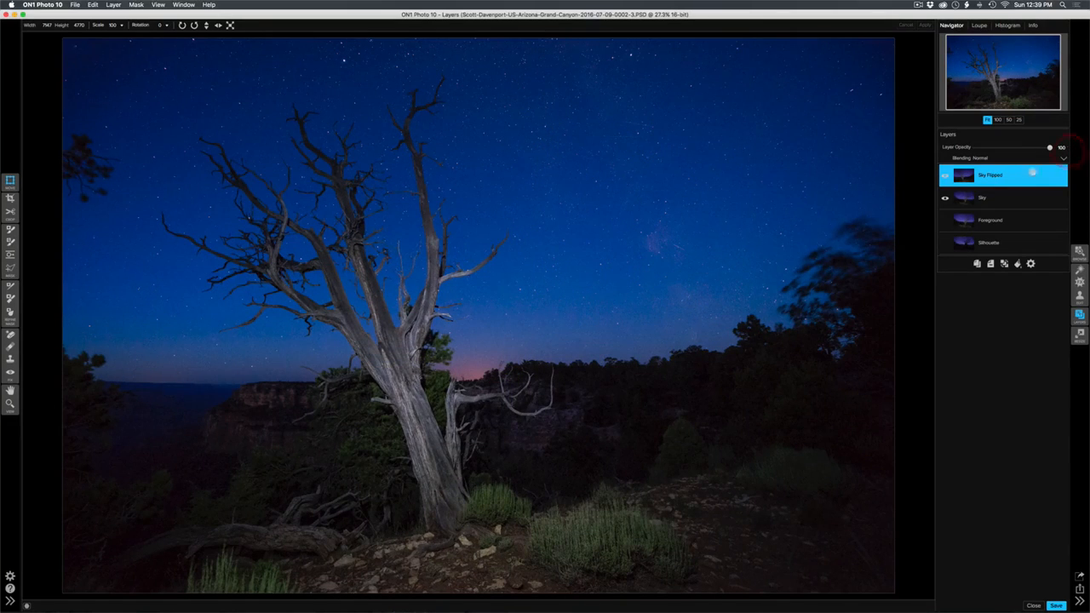
pyautogui.click(1004, 197)
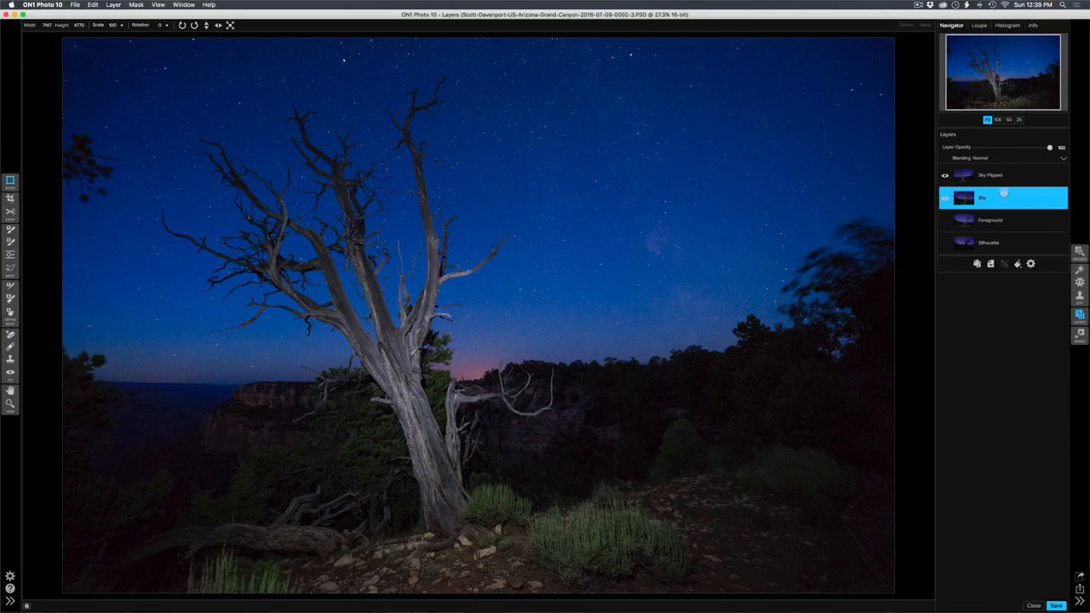
pyautogui.moveTo(1004, 195); pyautogui.dragTo(1004, 165)
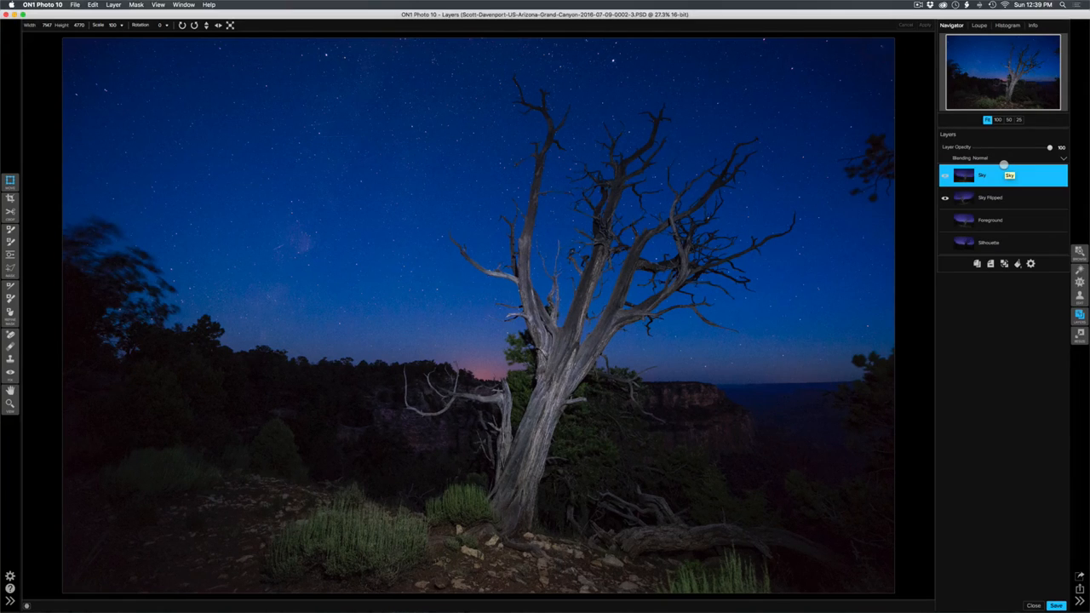
# - Mask out the pine branch at the photo's right edge on the Sky layer with the Masking Brush at full opacity and check the replacement
pyautogui.press('b')
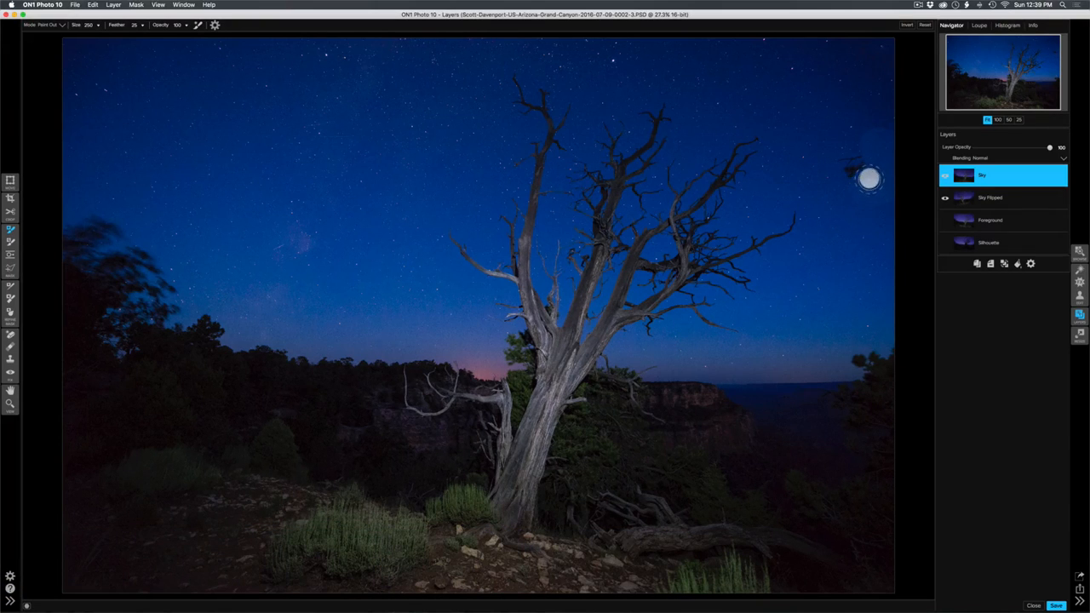
pyautogui.moveTo(849, 165); pyautogui.dragTo(892, 167)
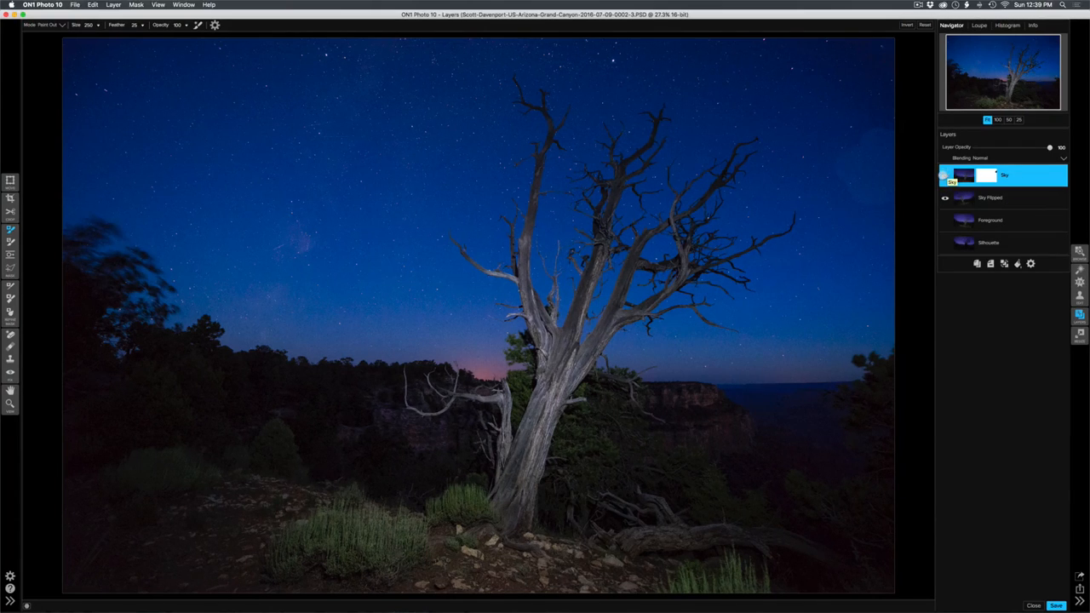
pyautogui.click(945, 175)
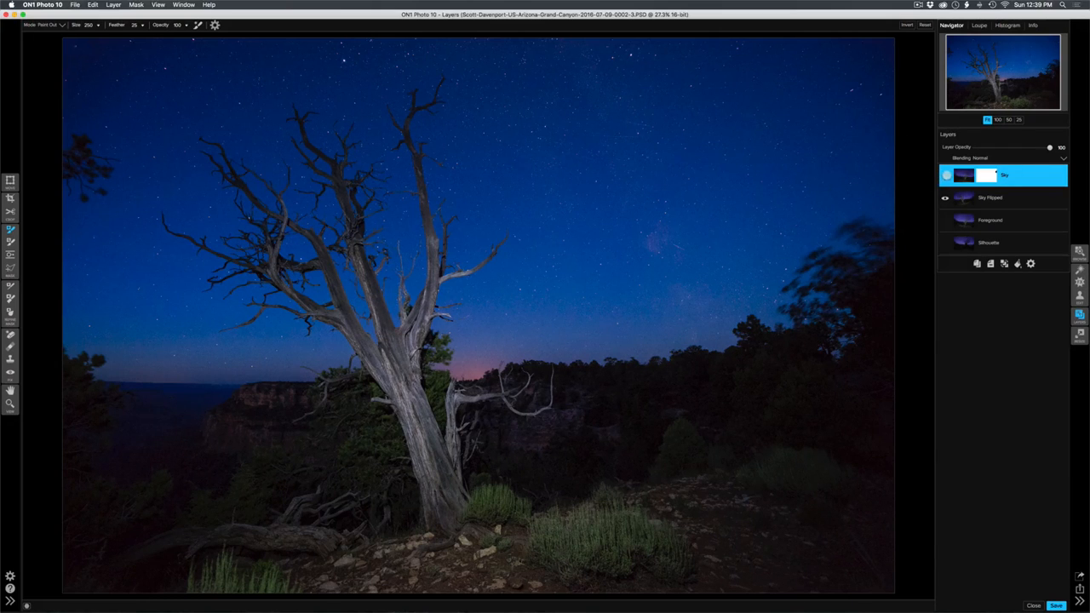
pyautogui.click(946, 175)
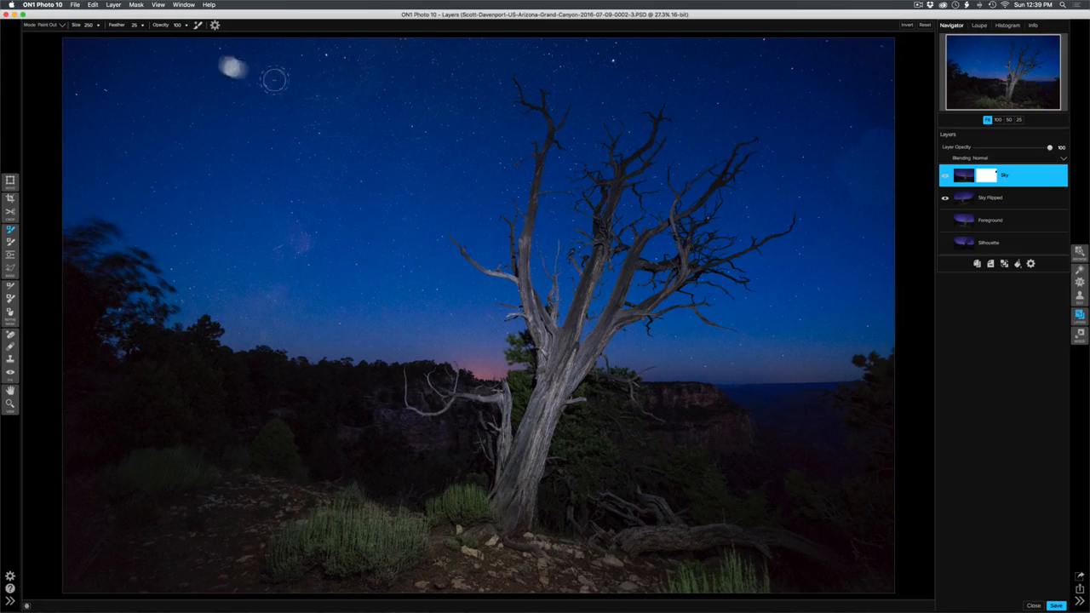
# - Soften the masked patch in the sky with the Masking Brush at opacity 24 and the mask-refining tool at size 400
pyautogui.click(184, 24)
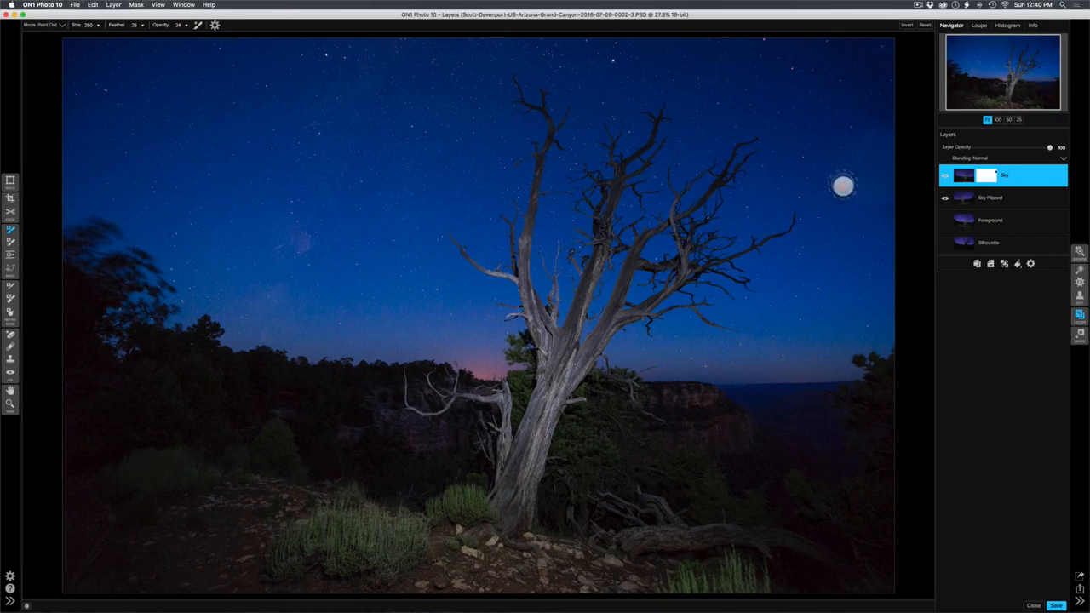
pyautogui.click(856, 184)
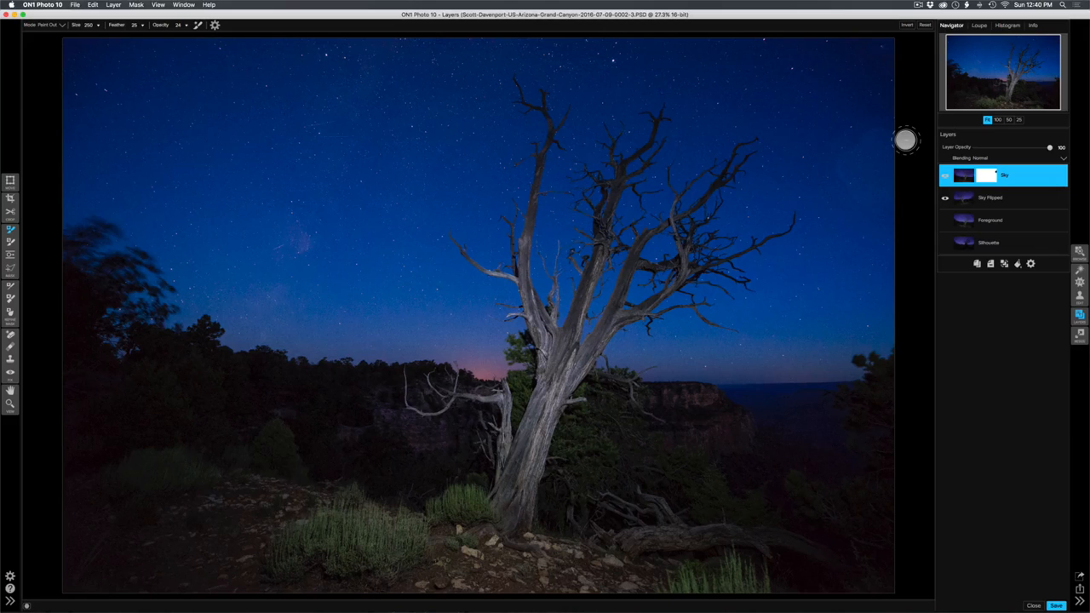
pyautogui.click(9, 313)
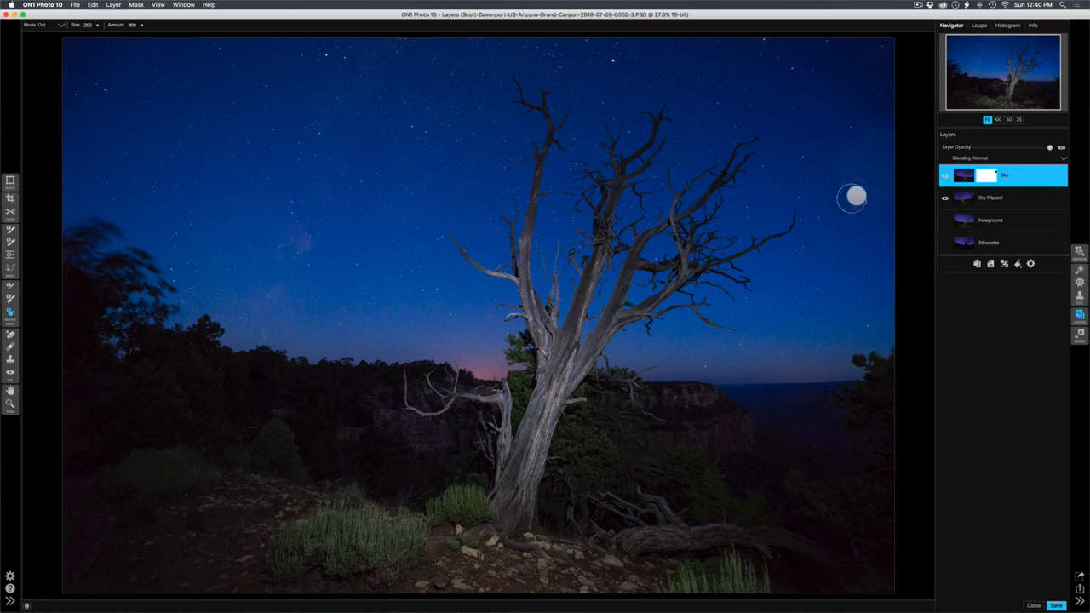
pyautogui.click(865, 131)
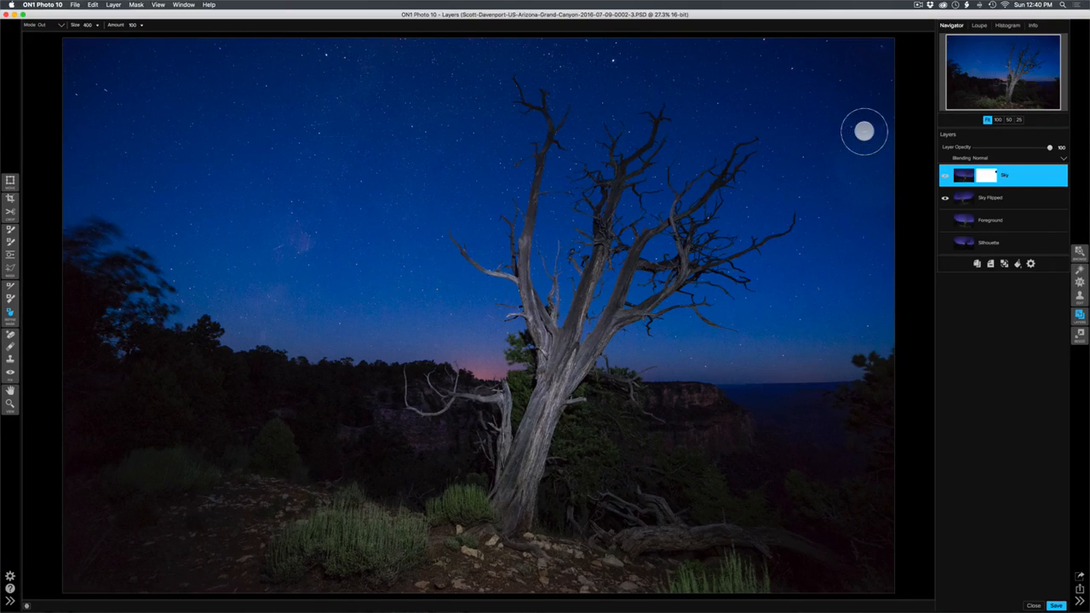
pyautogui.press(']')
pyautogui.press(']')
pyautogui.press(']')
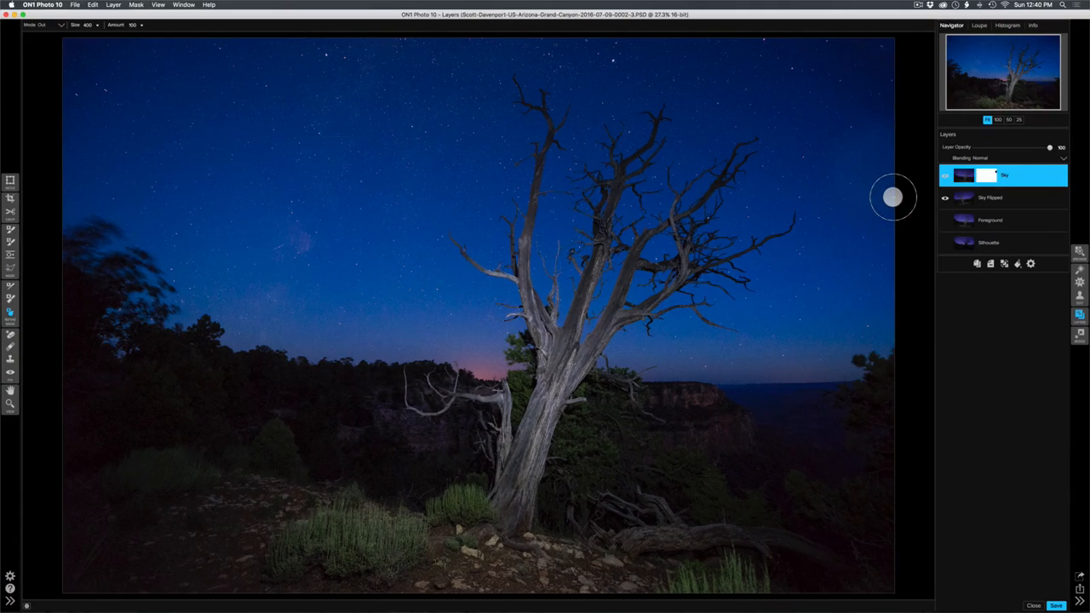
# - Show and hide the Sky layer's mask overlay to inspect the painted-out patch, keeping the Masking Brush on Paint Out
pyautogui.press('b')
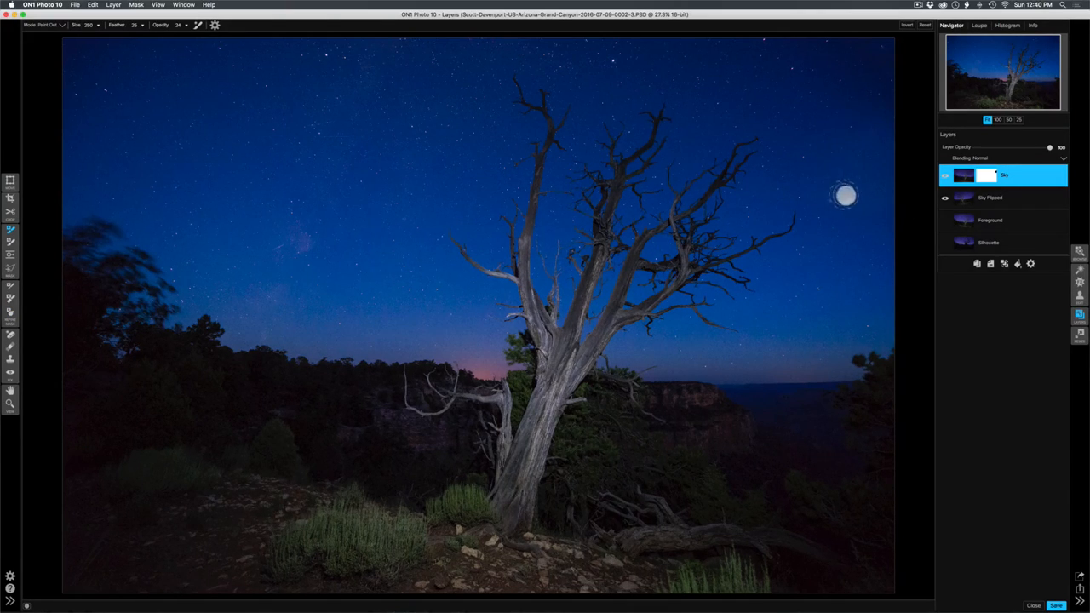
pyautogui.press('o')
pyautogui.press('o')
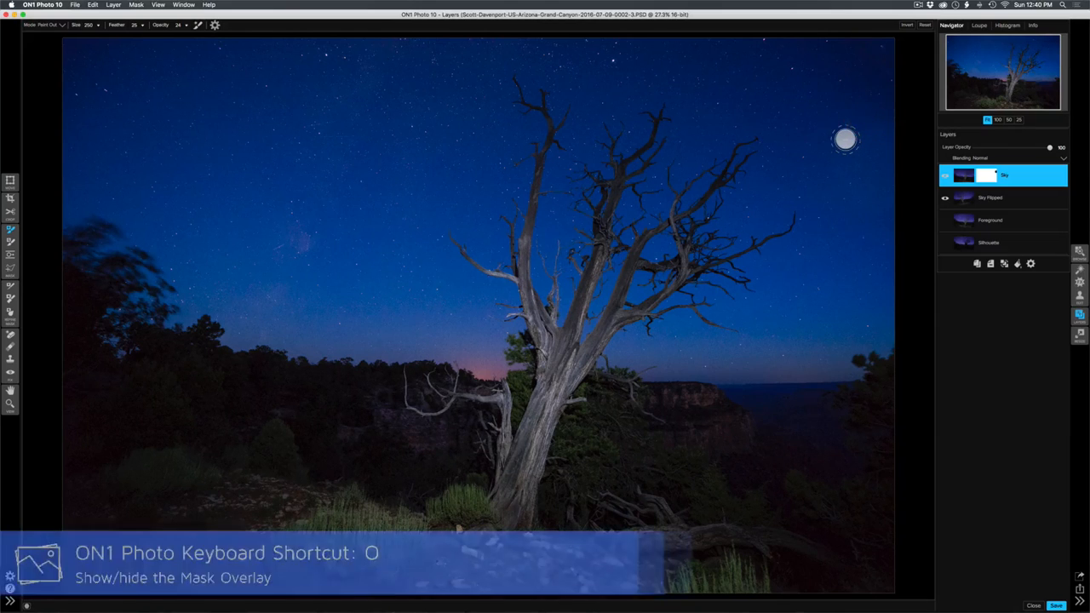
pyautogui.press('o')
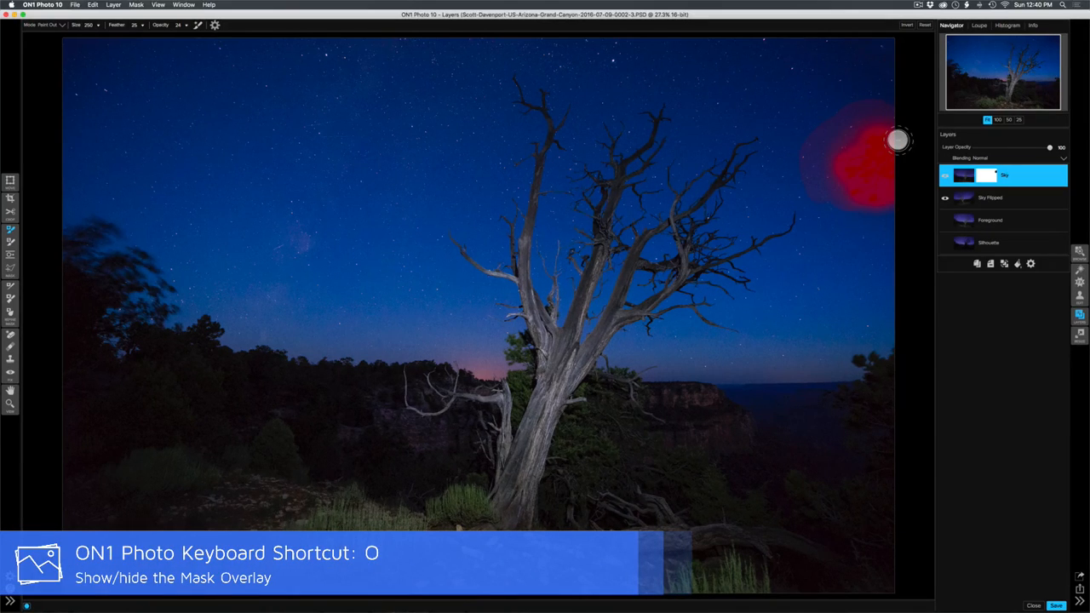
pyautogui.press('o')
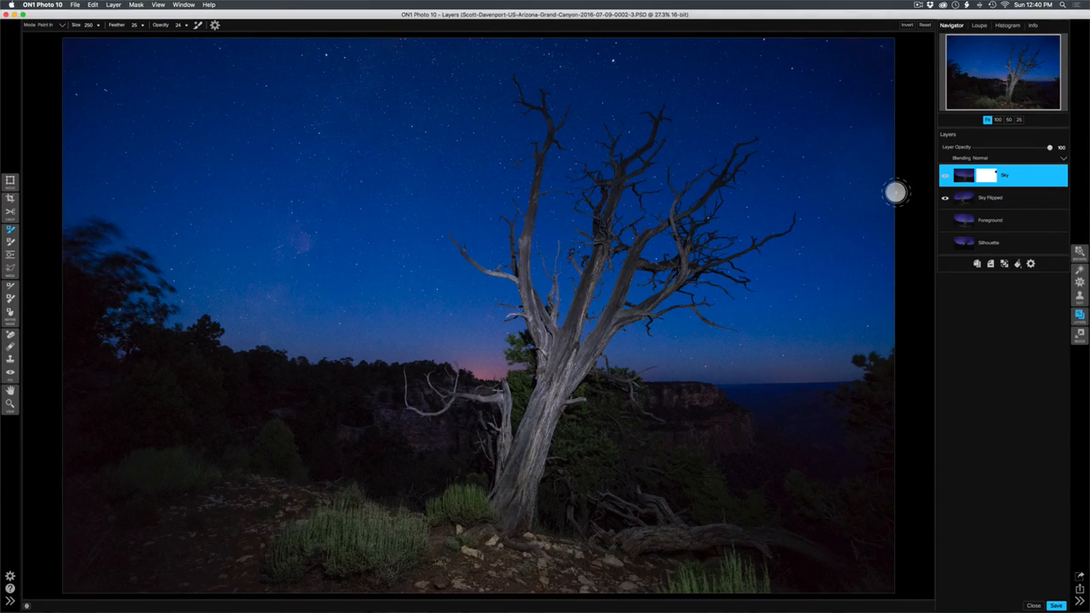
pyautogui.press('x')
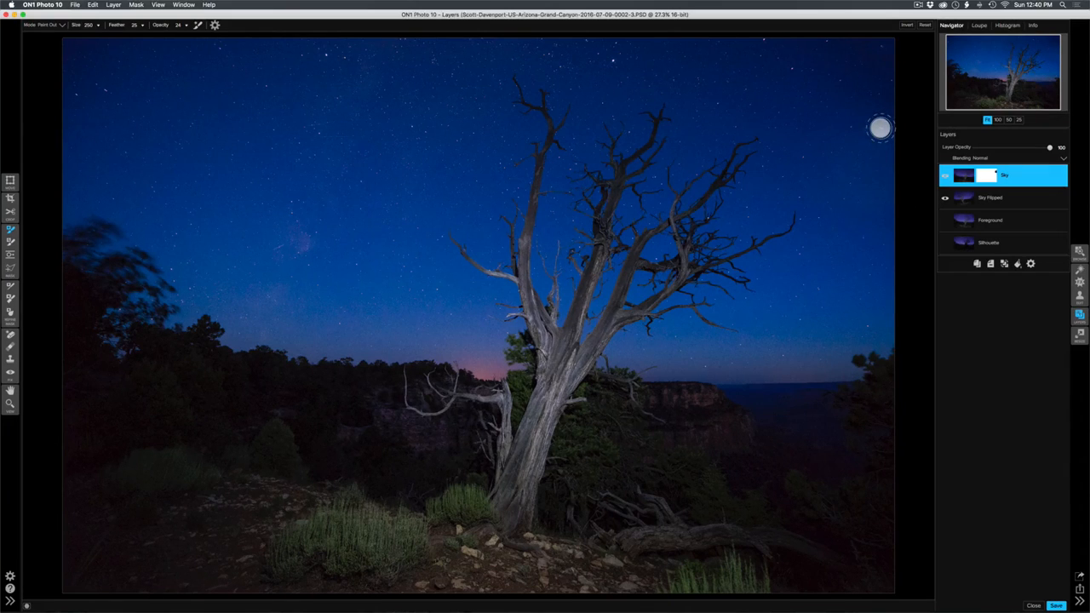
# - Merge the masked Sky layer with the Sky Flipped layer below it
pyautogui.click(8, 314)
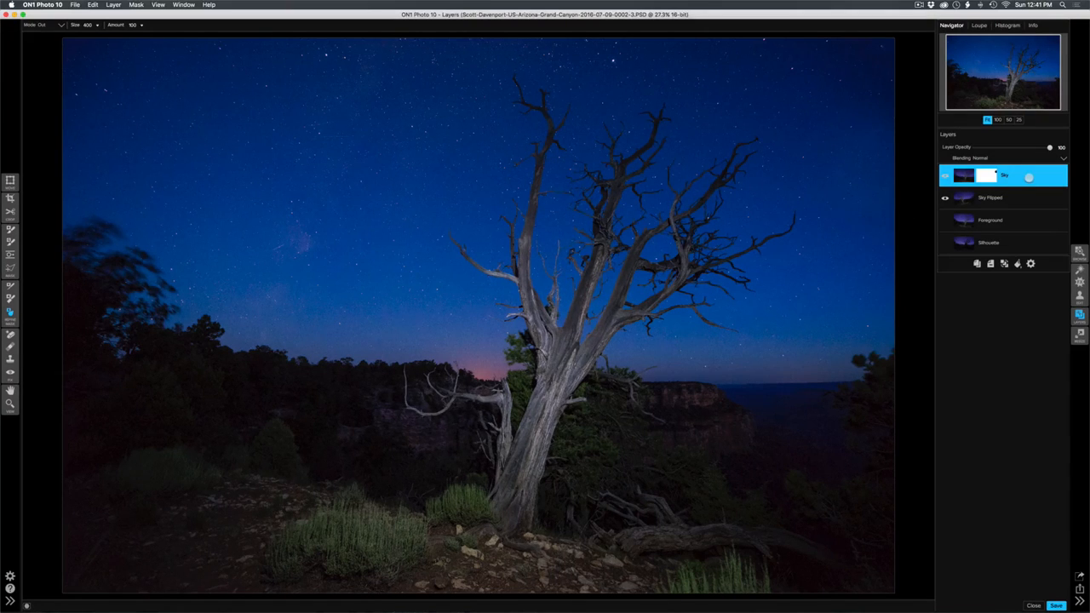
pyautogui.press('h')
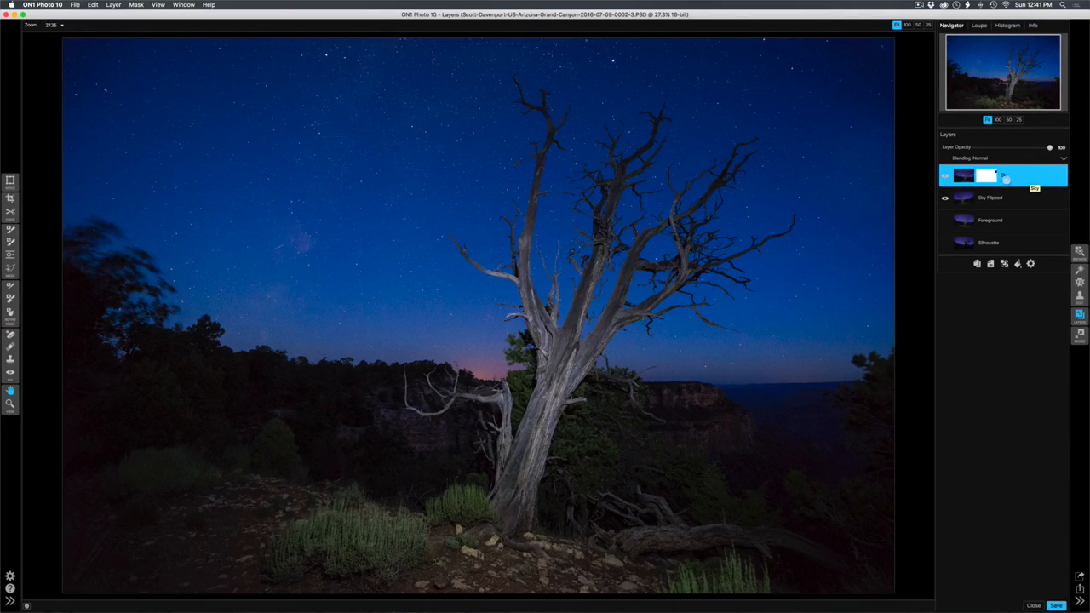
pyautogui.click(1005, 264)
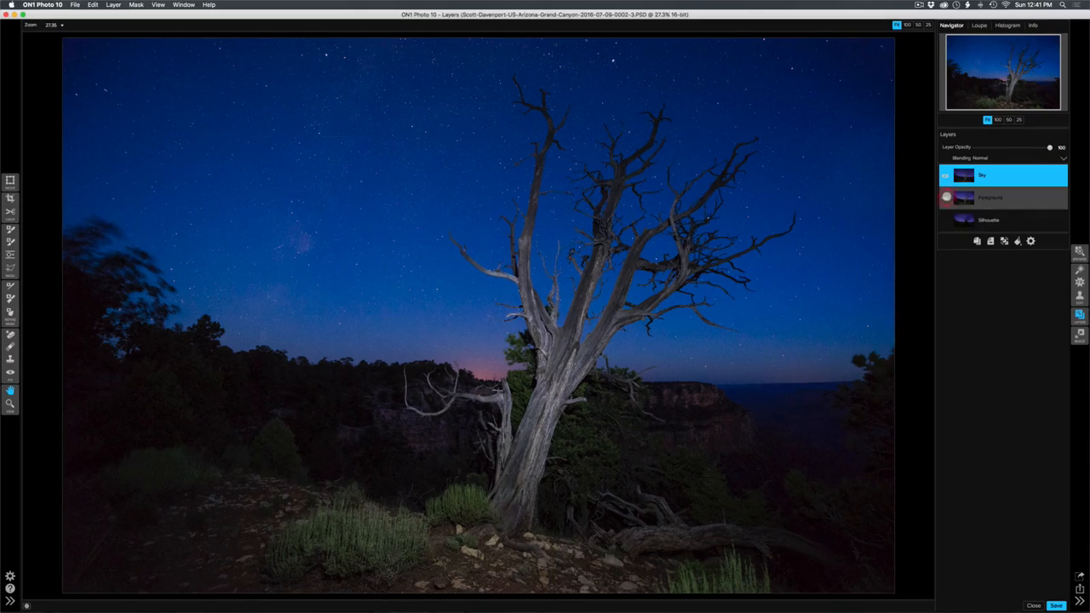
# - Hide the Sky and Foreground layers and select the Silhouette layer
pyautogui.click(945, 197)
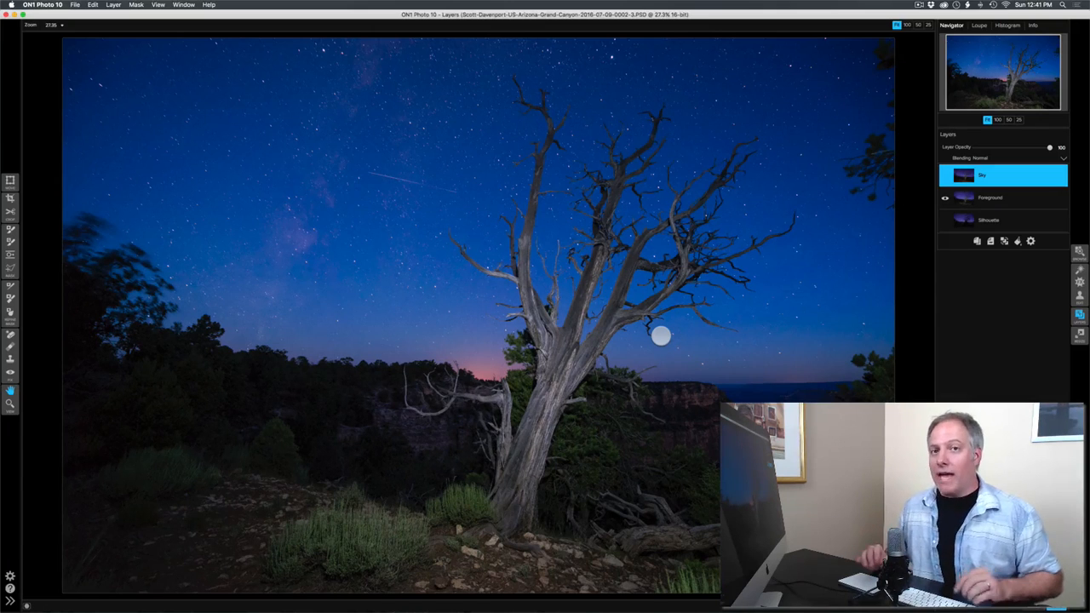
pyautogui.click(944, 197)
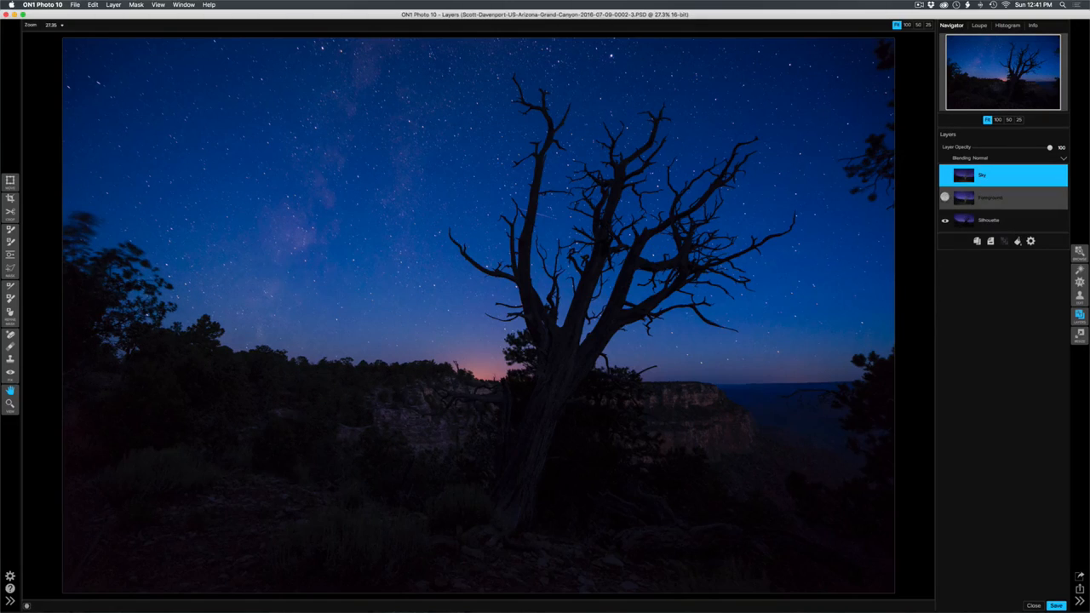
pyautogui.click(1018, 222)
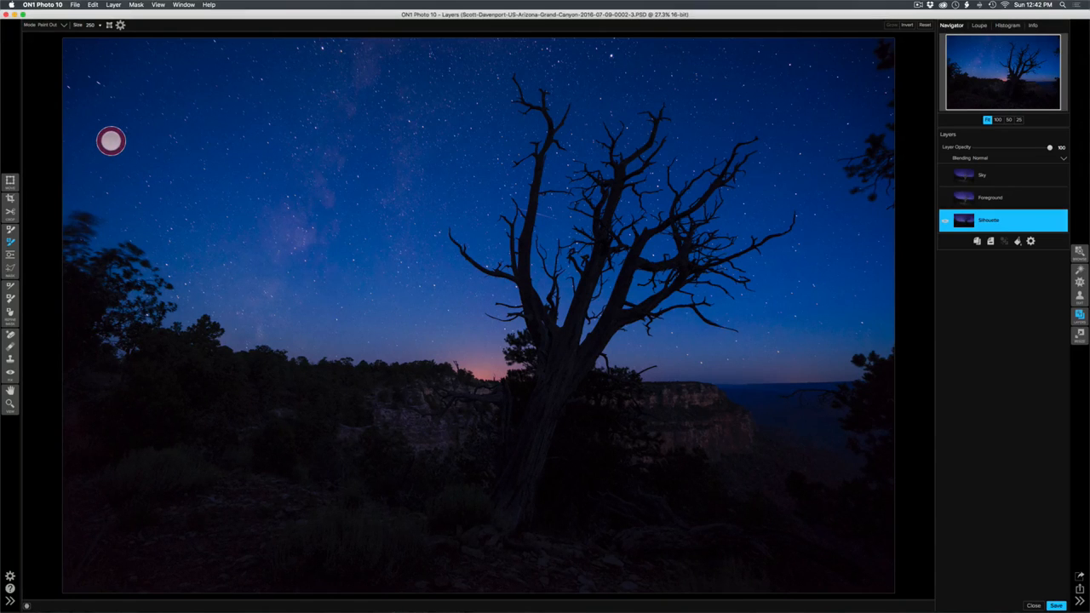
# - Paint the open sky out of the Silhouette layer with the Quick Mask Brush, then remove leftover branch bits with the Masking Brush at opacity 100
pyautogui.moveTo(111, 140)
pyautogui.mouseDown()
pyautogui.moveTo(309, 259)
pyautogui.moveTo(351, 139)
pyautogui.moveTo(420, 77)
pyautogui.mouseUp()
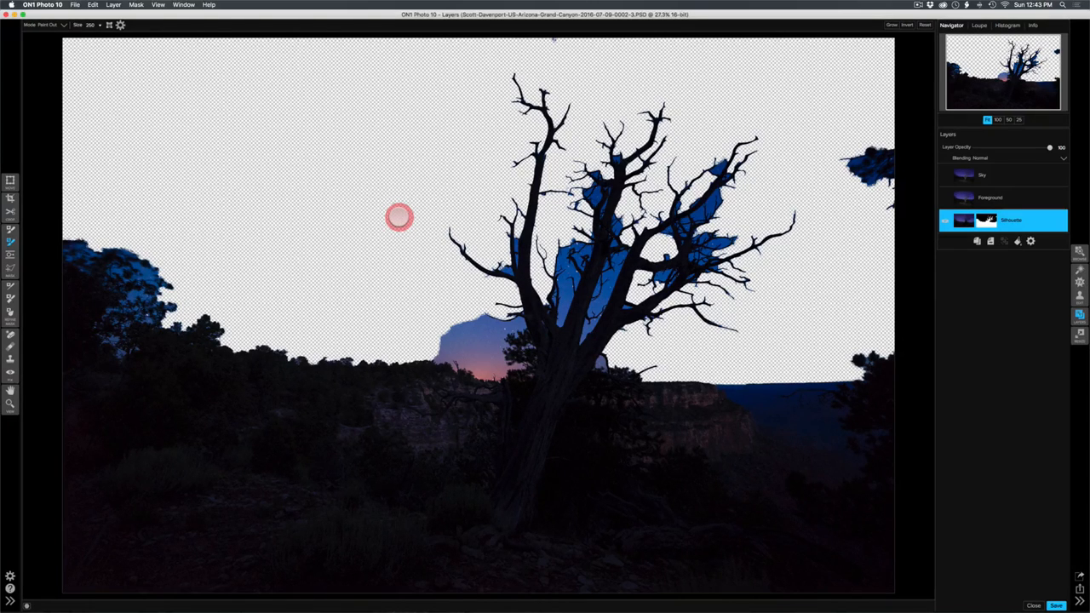
pyautogui.press('b')
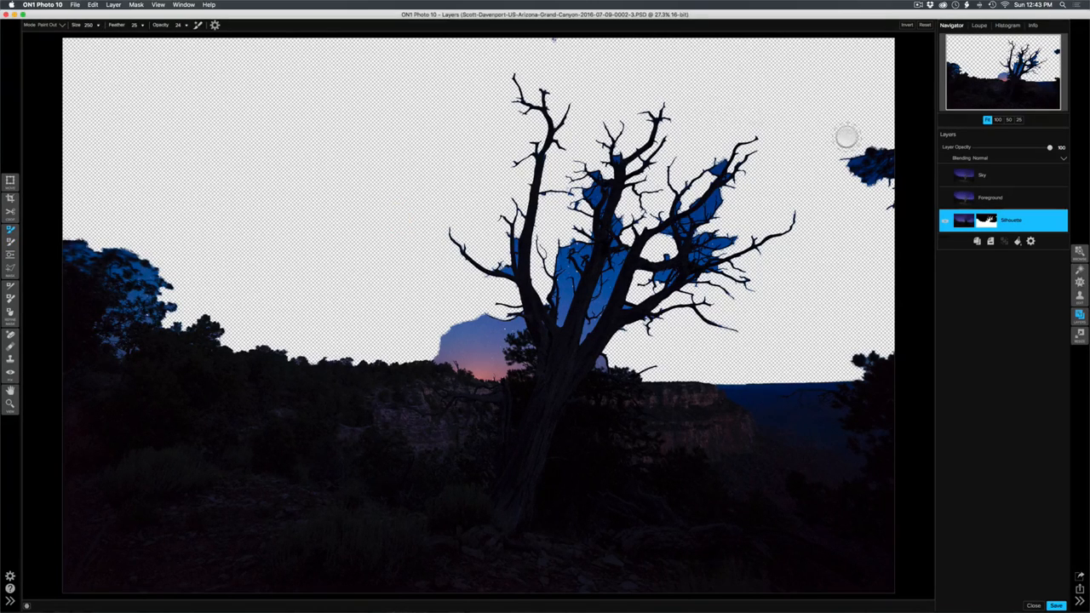
pyautogui.moveTo(846, 136); pyautogui.dragTo(871, 158)
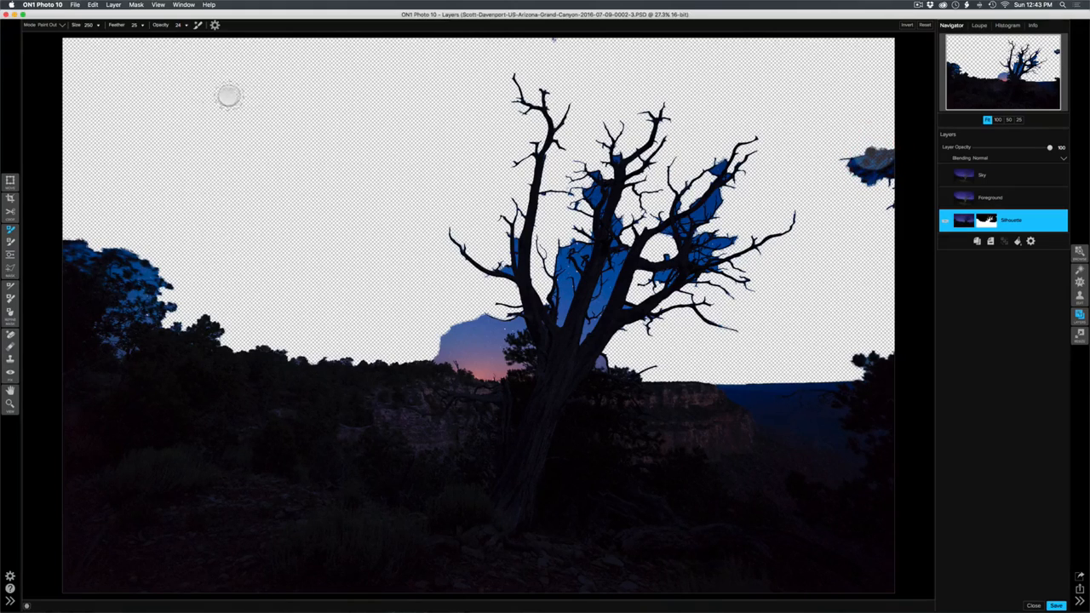
pyautogui.click(180, 25)
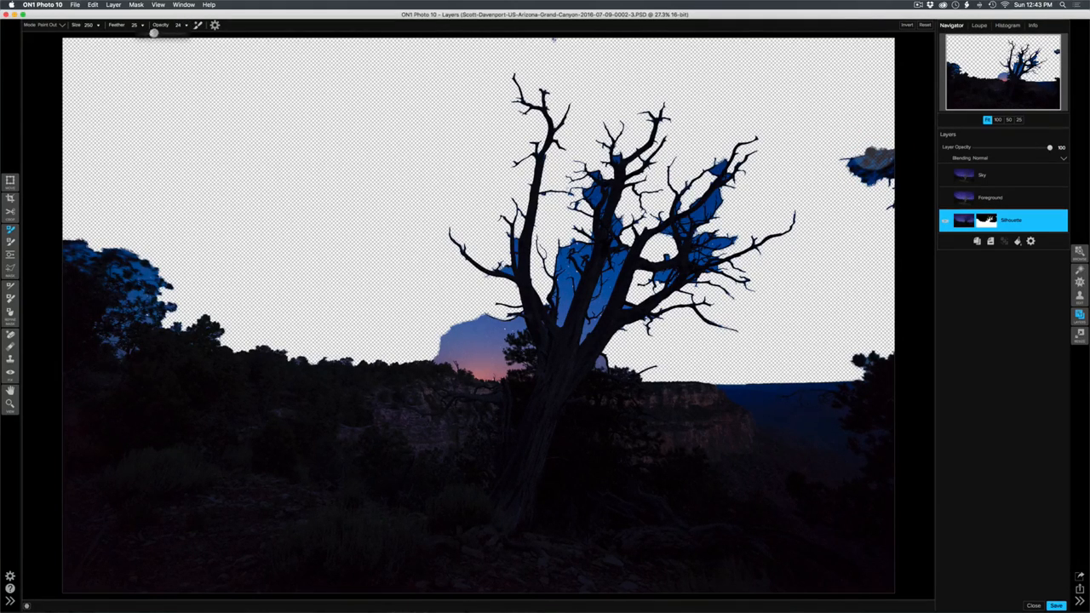
pyautogui.moveTo(163, 34); pyautogui.dragTo(202, 34)
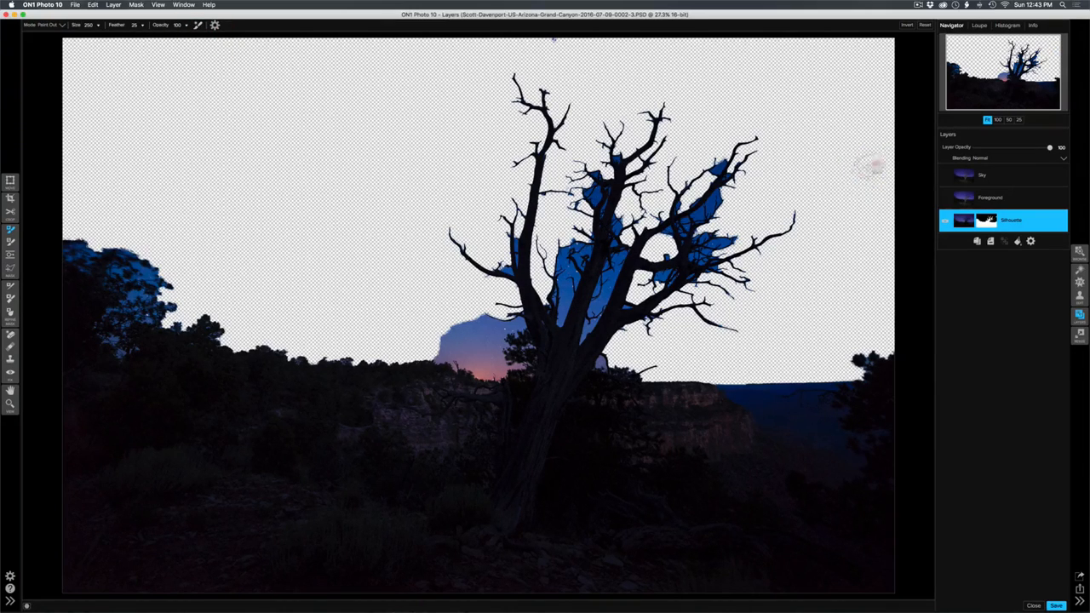
pyautogui.click(880, 175)
pyautogui.moveTo(556, 37); pyautogui.dragTo(578, 40)
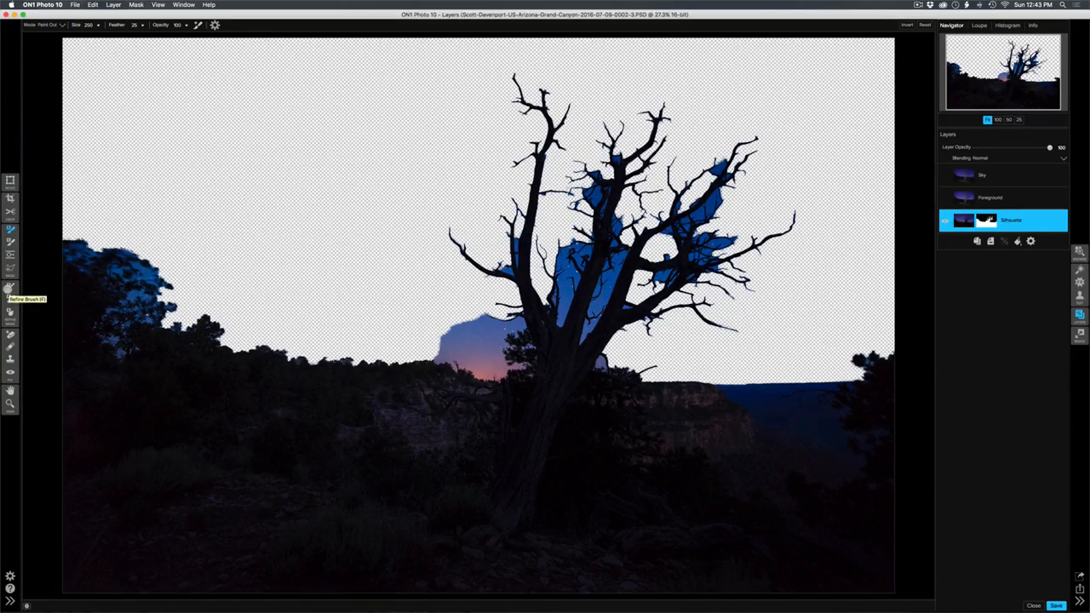
# - Refine the Silhouette layer's mask over the foliage of the far-left tree with the Refine Brush at size 600
pyautogui.click(10, 288)
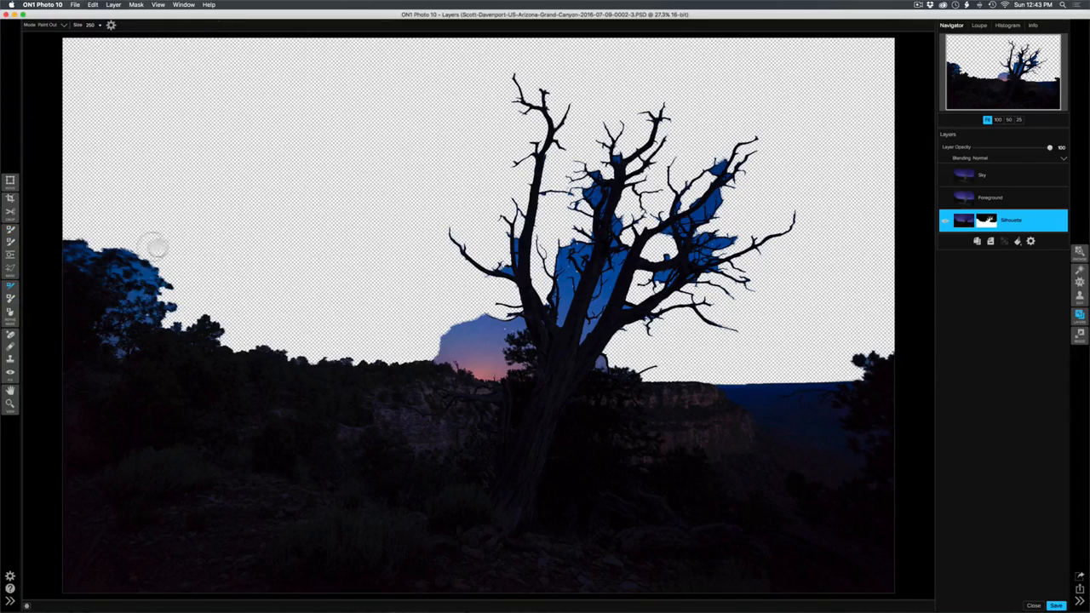
pyautogui.press(']')
pyautogui.press(']')
pyautogui.press(']')
pyautogui.press(']')
pyautogui.press(']')
pyautogui.press(']')
pyautogui.press(']')
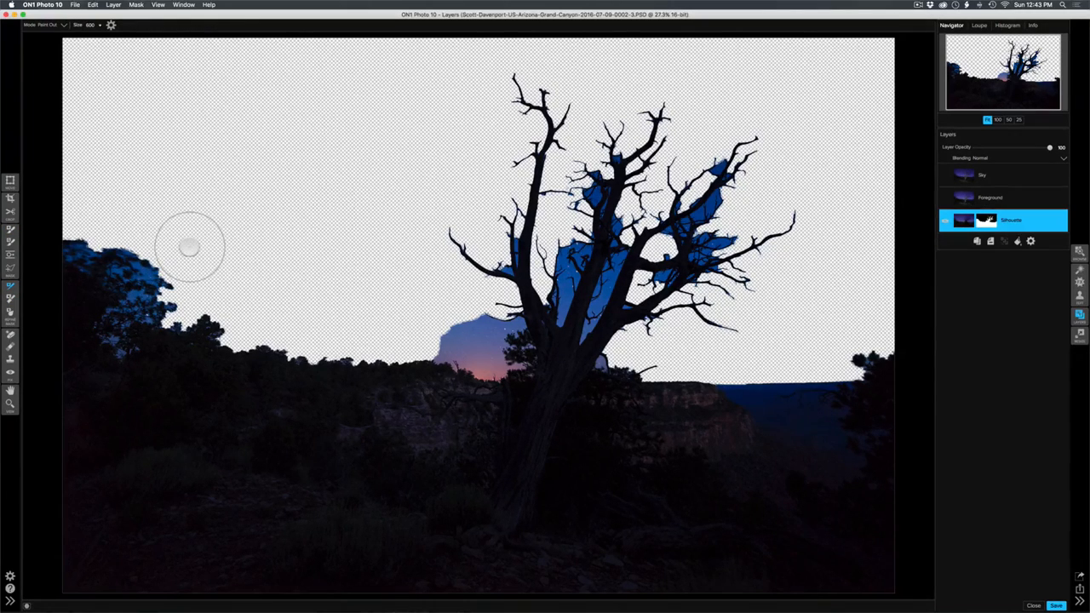
pyautogui.moveTo(189, 247)
pyautogui.mouseDown()
pyautogui.moveTo(173, 294)
pyautogui.moveTo(117, 331)
pyautogui.moveTo(138, 278)
pyautogui.moveTo(77, 247)
pyautogui.mouseUp()
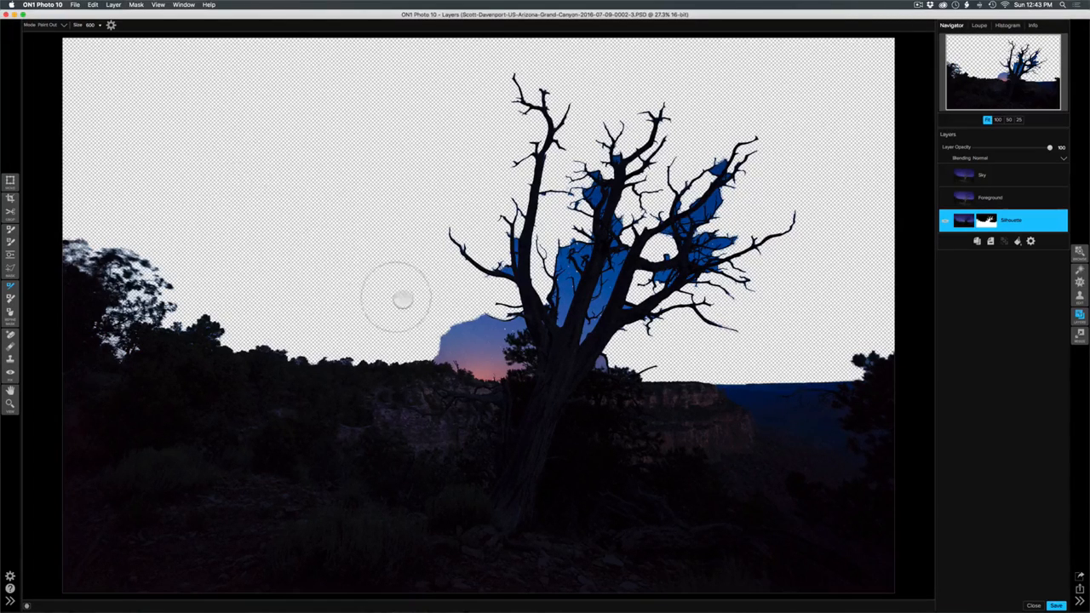
# - Refine the mask over the horizon glow, the blue gaps between the dead tree's branches and the canyon rim beyond it
pyautogui.moveTo(434, 327)
pyautogui.mouseDown()
pyautogui.moveTo(505, 354)
pyautogui.moveTo(499, 324)
pyautogui.moveTo(504, 336)
pyautogui.mouseUp()
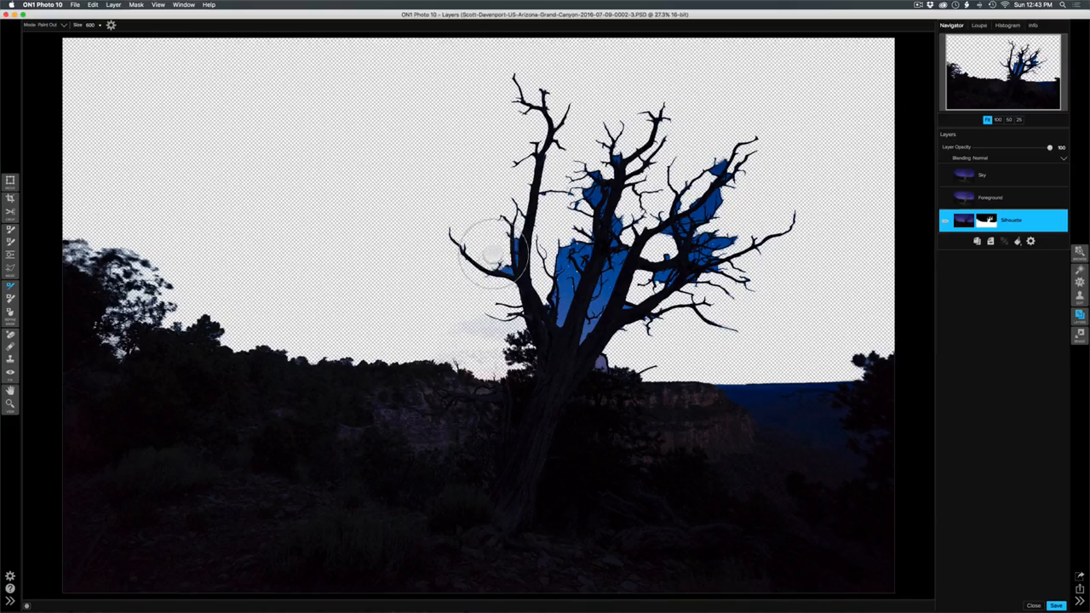
pyautogui.moveTo(491, 258); pyautogui.dragTo(492, 253)
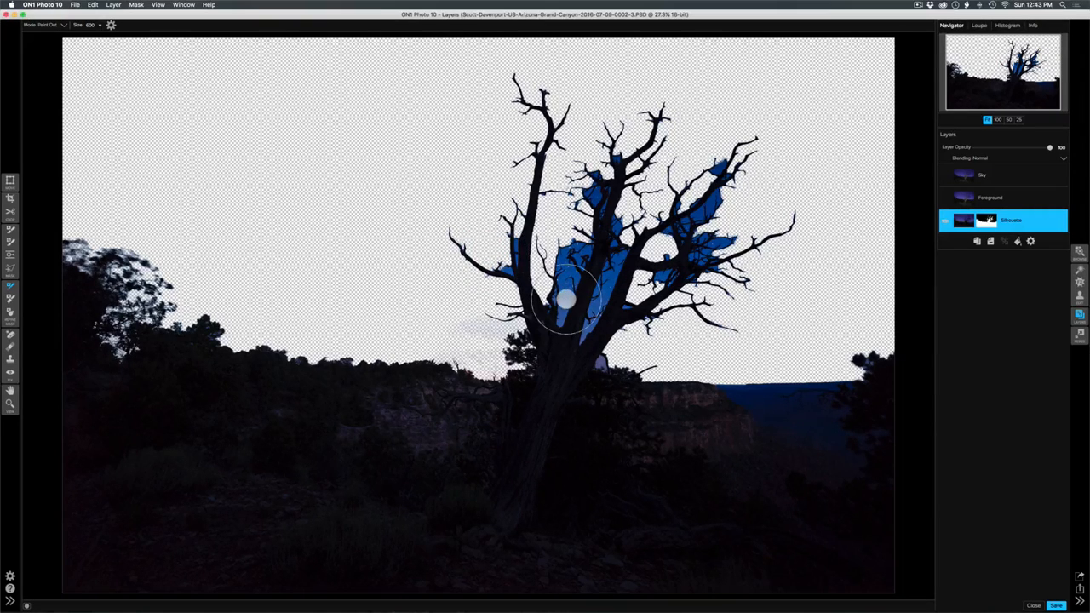
pyautogui.moveTo(571, 298); pyautogui.dragTo(572, 261)
pyautogui.moveTo(750, 222)
pyautogui.mouseDown()
pyautogui.moveTo(567, 323)
pyautogui.moveTo(558, 255)
pyautogui.moveTo(555, 273)
pyautogui.mouseUp()
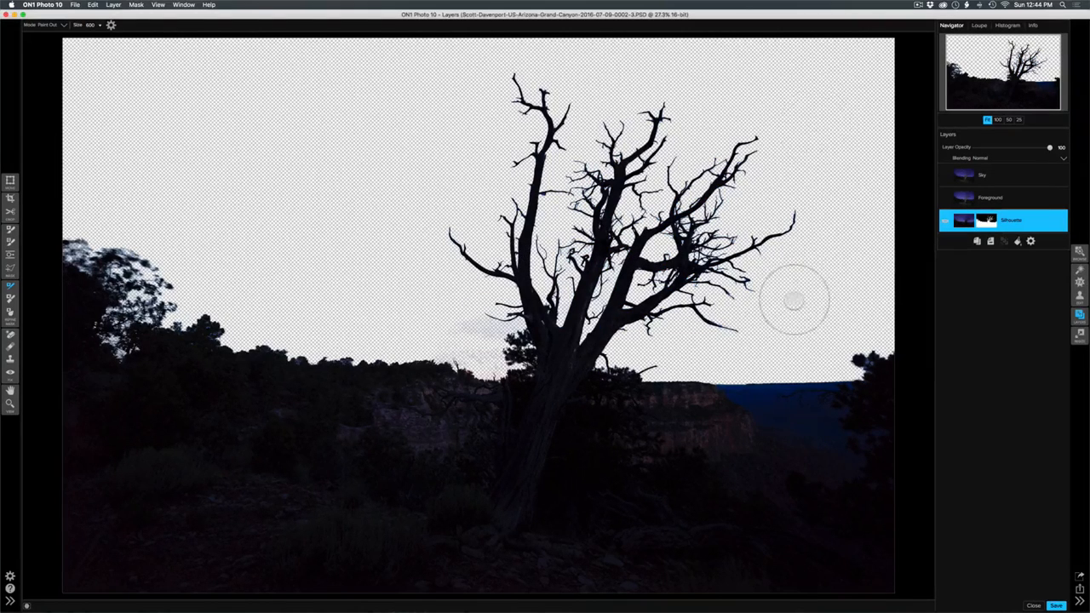
pyautogui.moveTo(818, 326)
pyautogui.mouseDown()
pyautogui.moveTo(860, 328)
pyautogui.moveTo(859, 349)
pyautogui.moveTo(737, 358)
pyautogui.mouseUp()
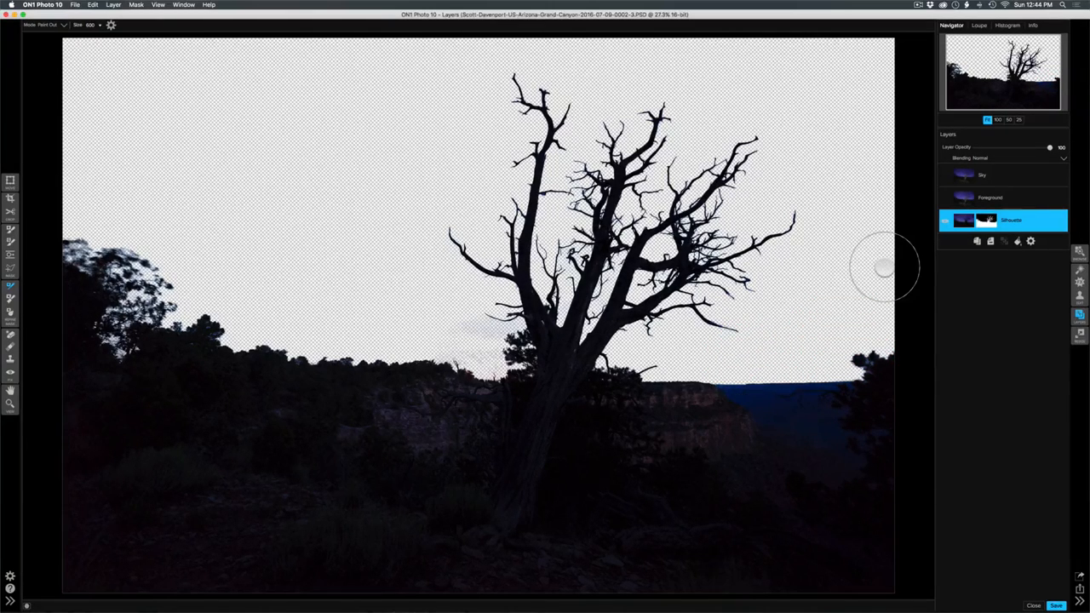
# - Touch up the mask edge along the left tree line and foliage with the Refine Brush
pyautogui.click(465, 326)
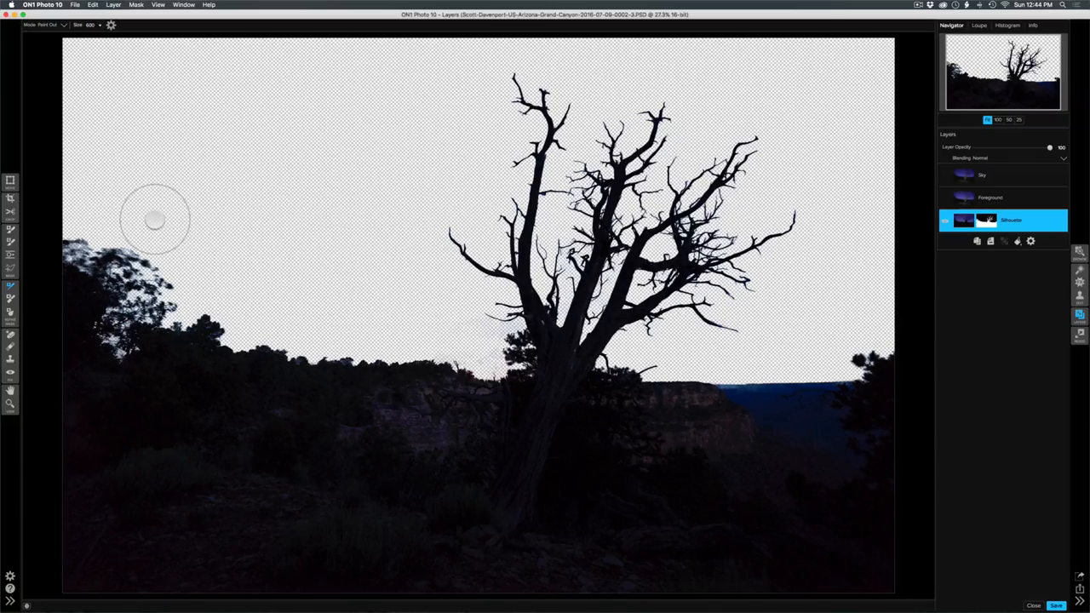
pyautogui.click(206, 322)
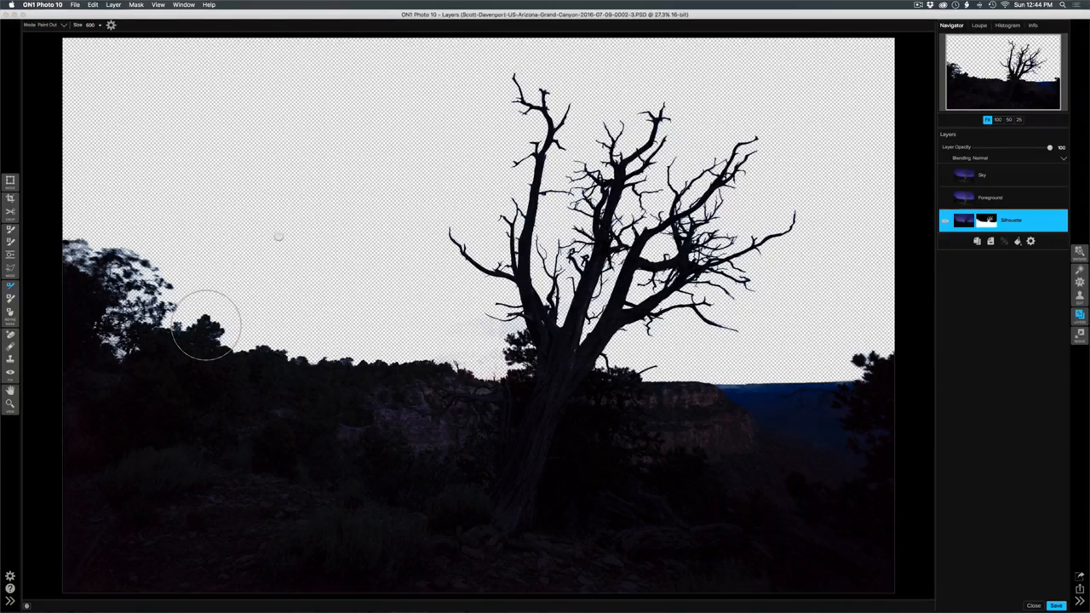
pyautogui.click(343, 355)
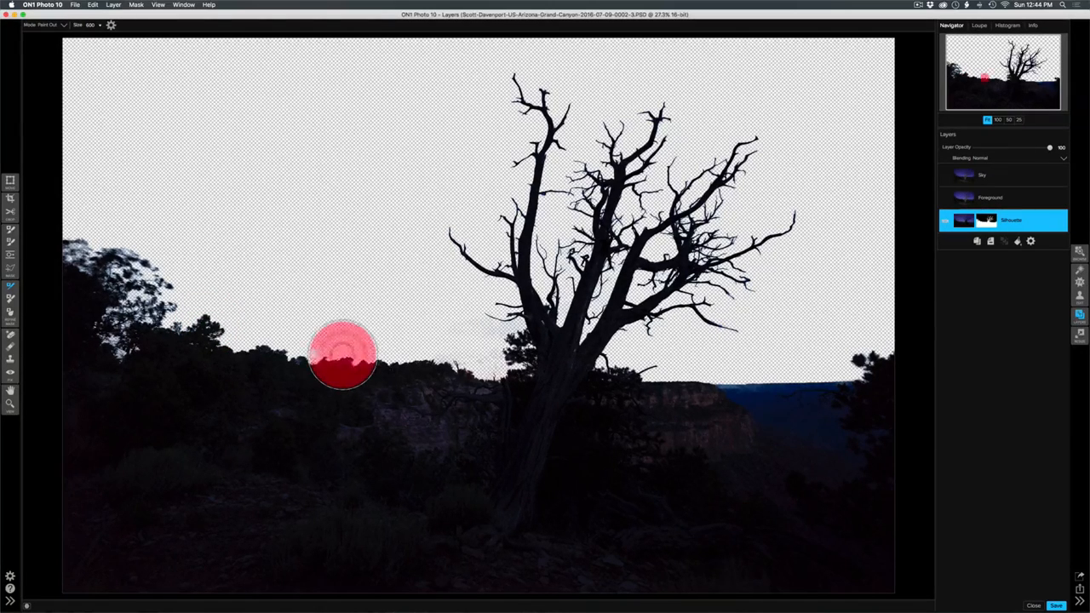
pyautogui.click(297, 353)
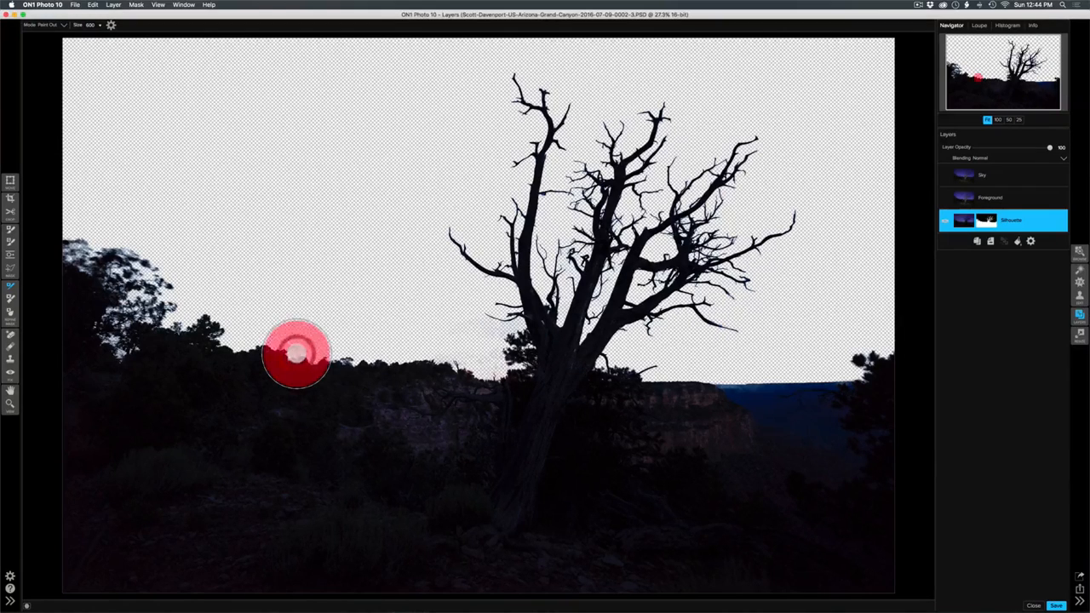
pyautogui.click(99, 249)
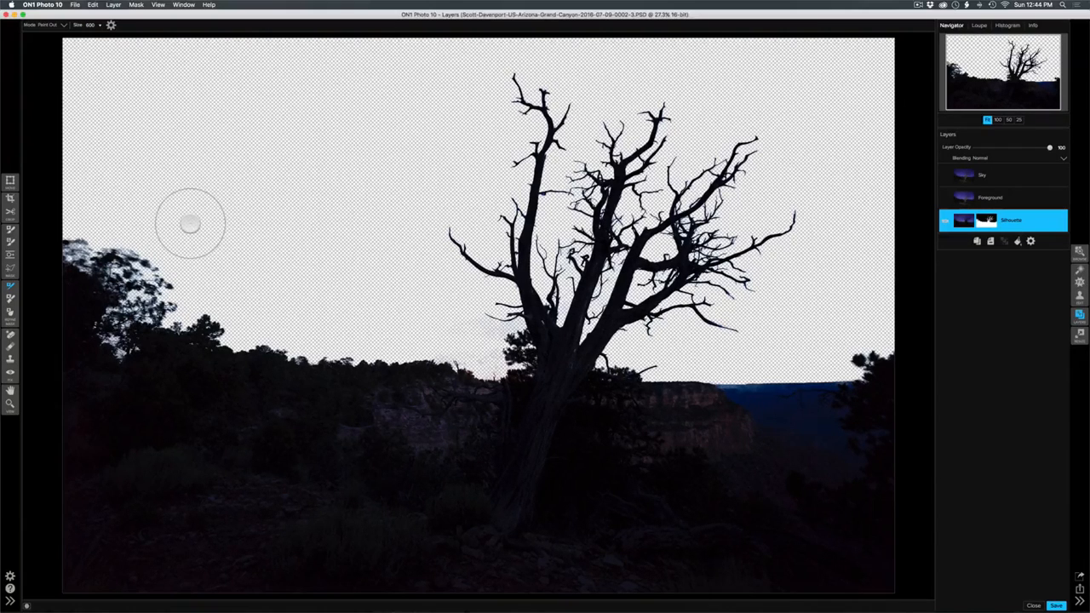
# - Copy the Silhouette layer's mask and show the Foreground and Sky layers again
pyautogui.click(136, 5)
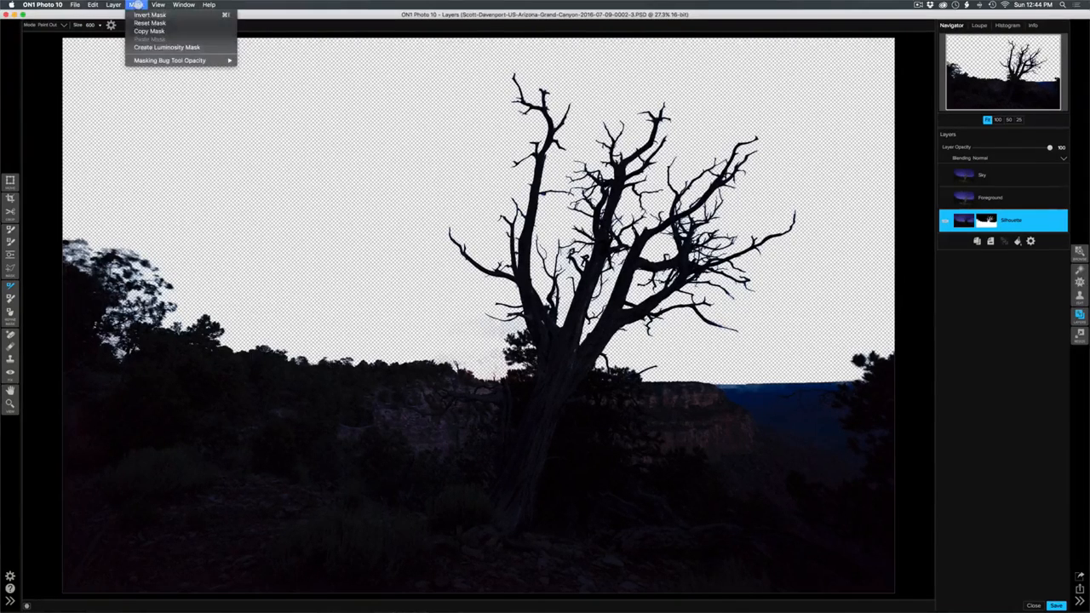
pyautogui.click(142, 31)
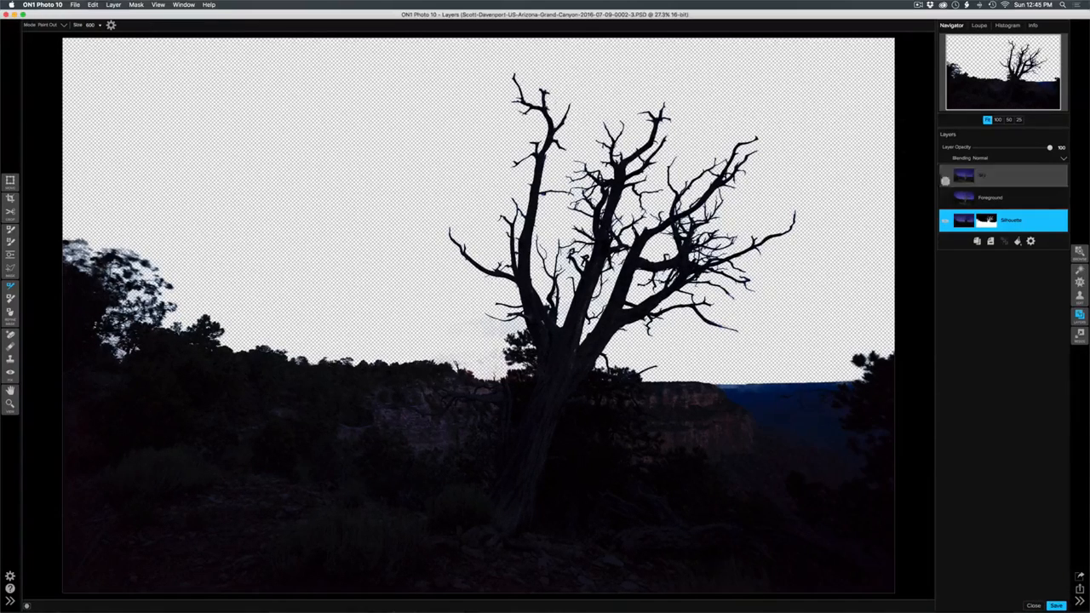
pyautogui.click(945, 198)
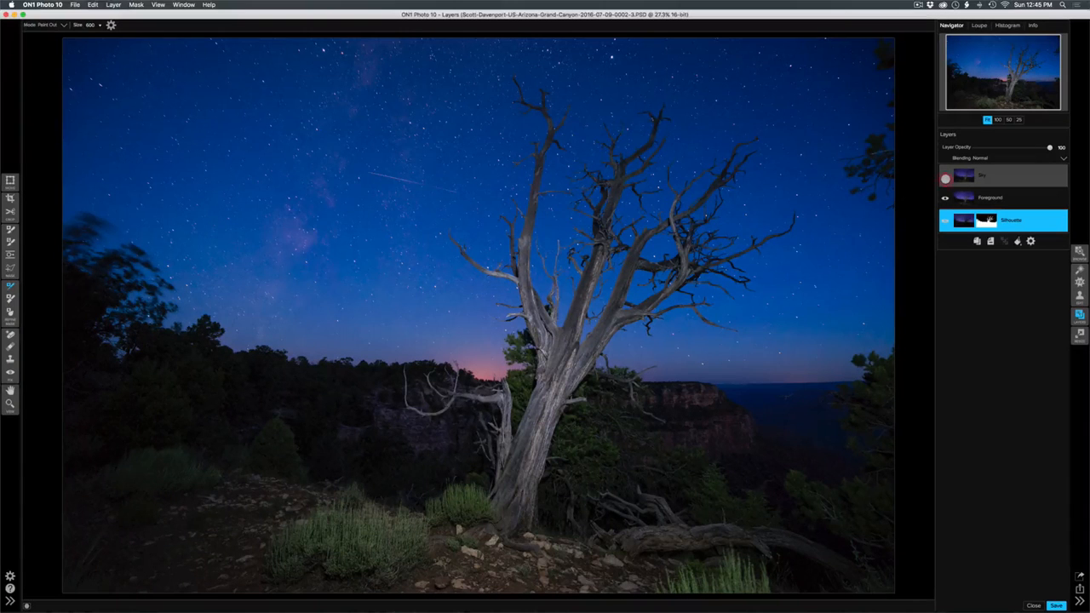
pyautogui.click(946, 175)
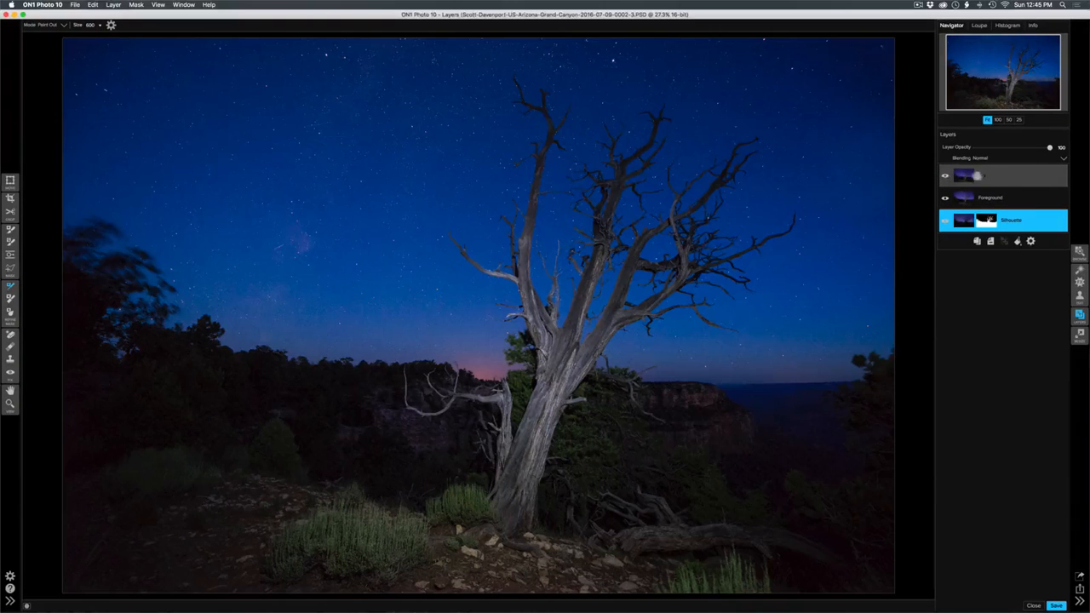
# - Paste the copied mask onto the Sky layer and invert it
pyautogui.click(999, 176)
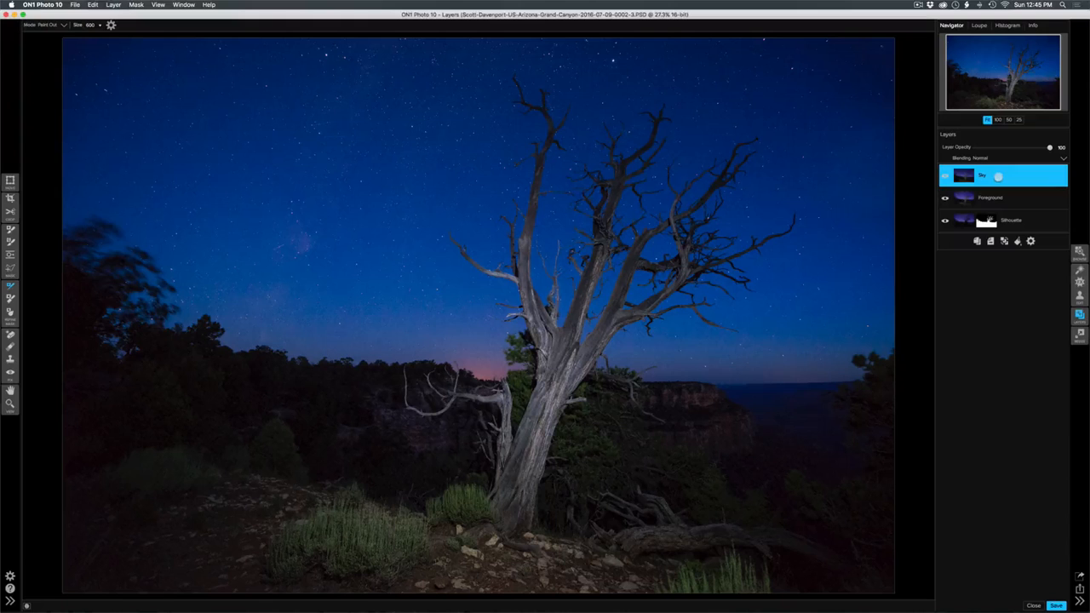
pyautogui.click(1001, 199)
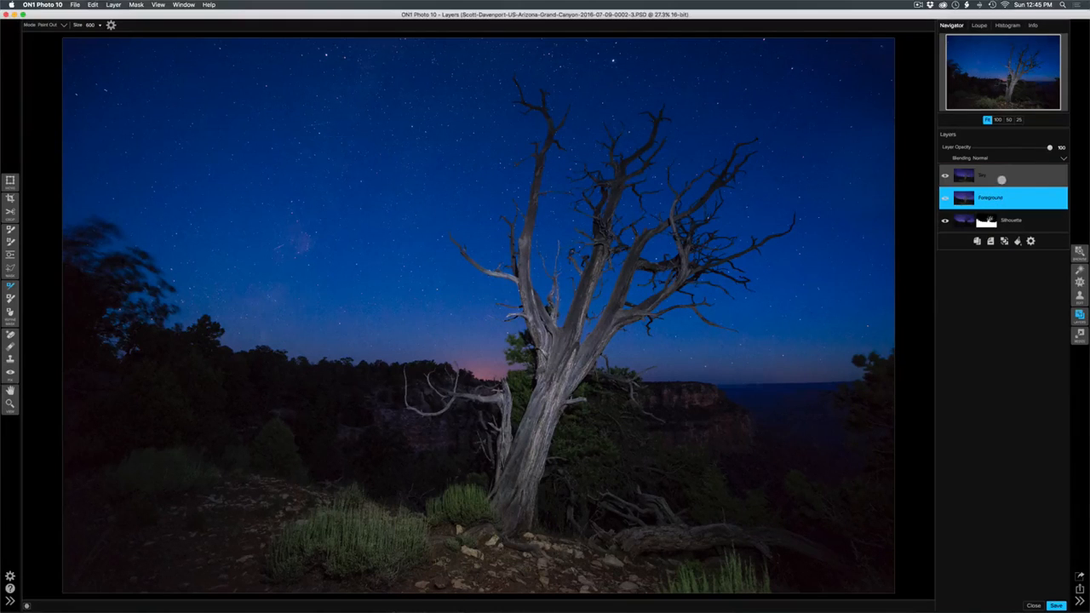
pyautogui.click(1001, 177)
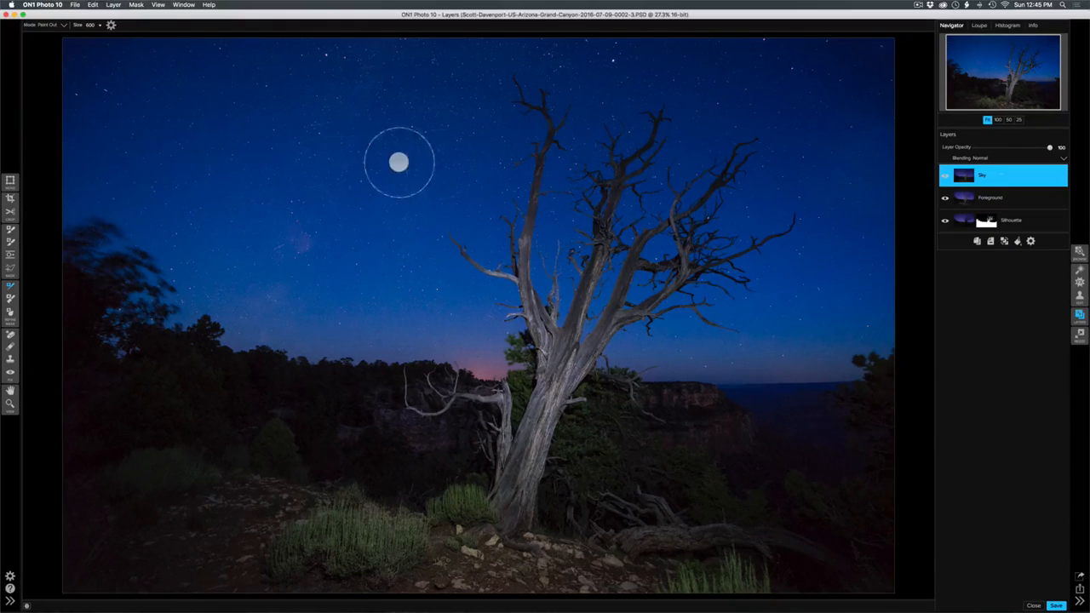
pyautogui.click(136, 5)
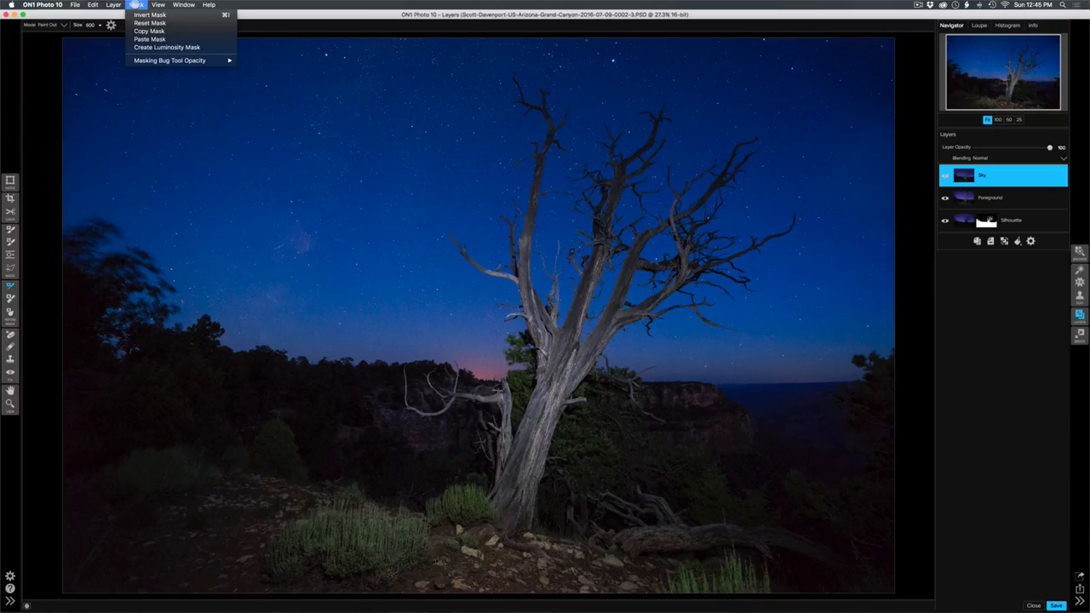
pyautogui.click(147, 38)
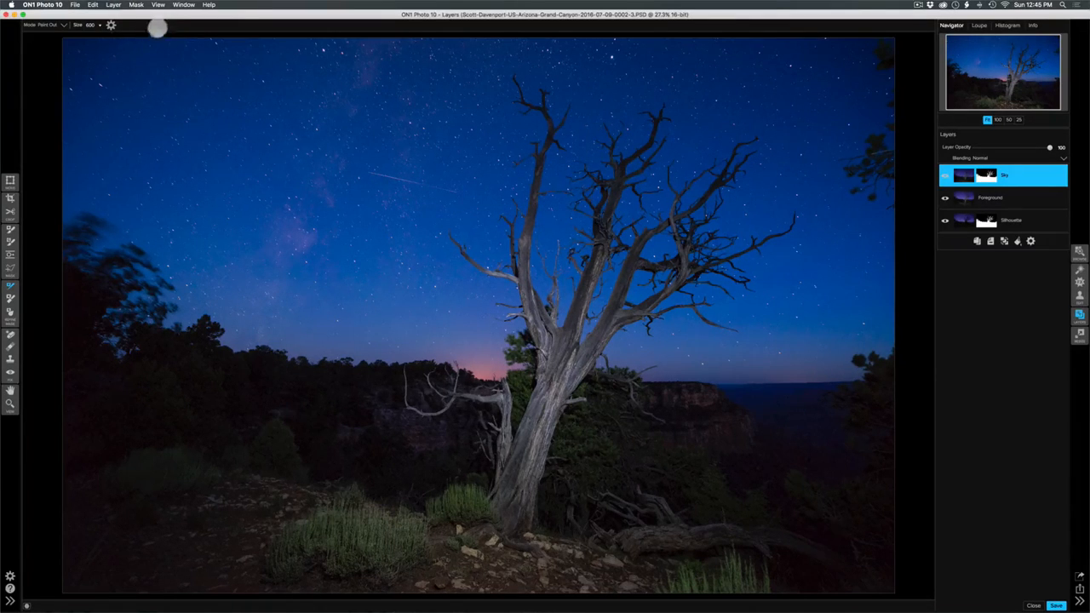
pyautogui.click(136, 4)
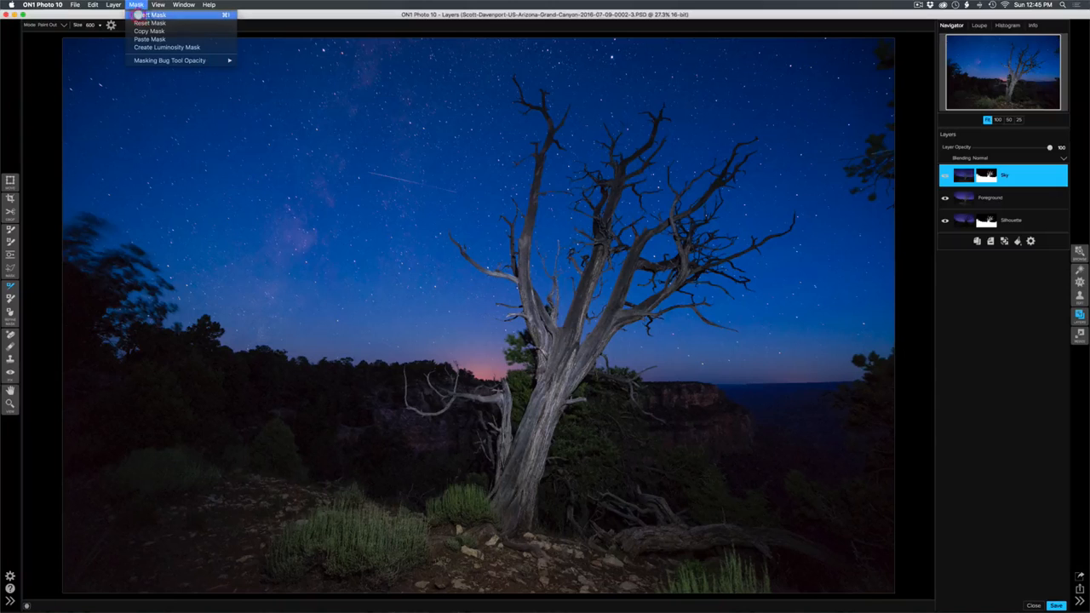
pyautogui.click(139, 14)
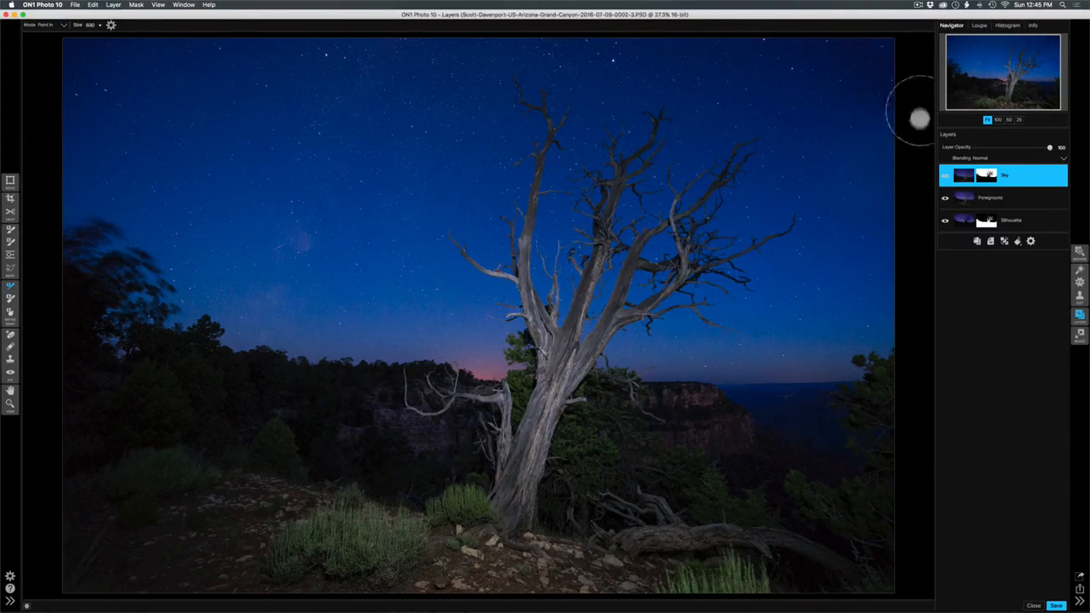
# - Inspect the tree line, the left foliage and the right-hand branches at 100% for blending problems, ending with the whole image in view
pyautogui.press('h')
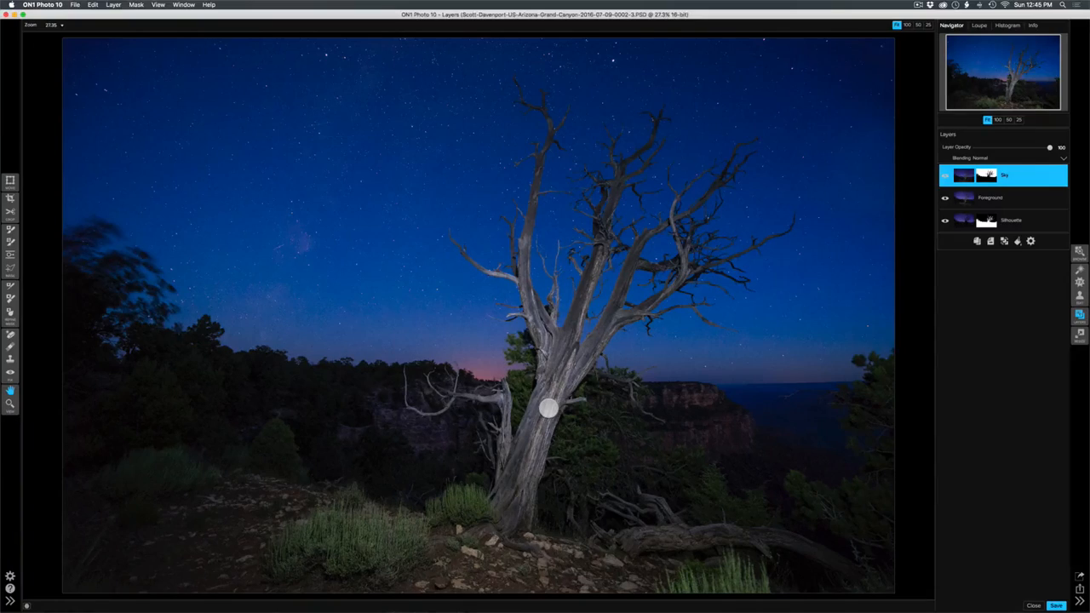
pyautogui.click(997, 119)
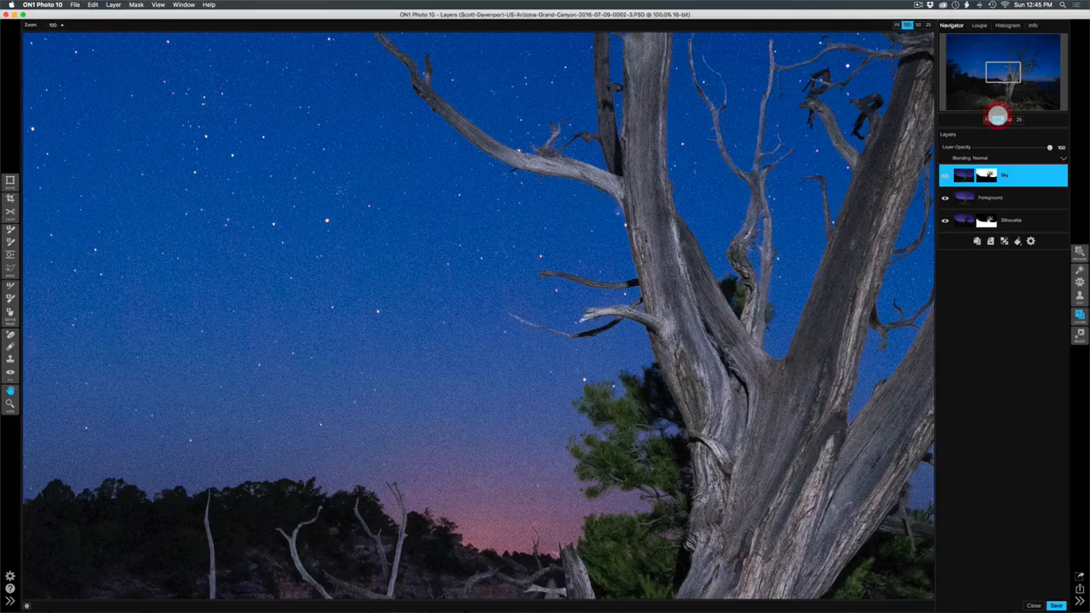
pyautogui.moveTo(1003, 88); pyautogui.dragTo(994, 83)
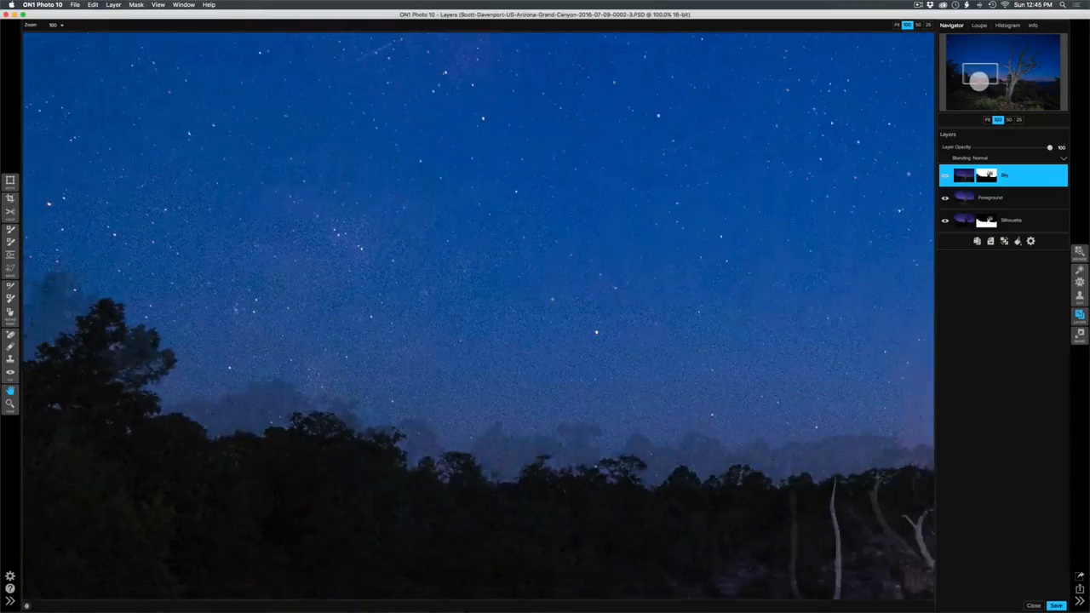
pyautogui.moveTo(983, 81); pyautogui.dragTo(960, 73)
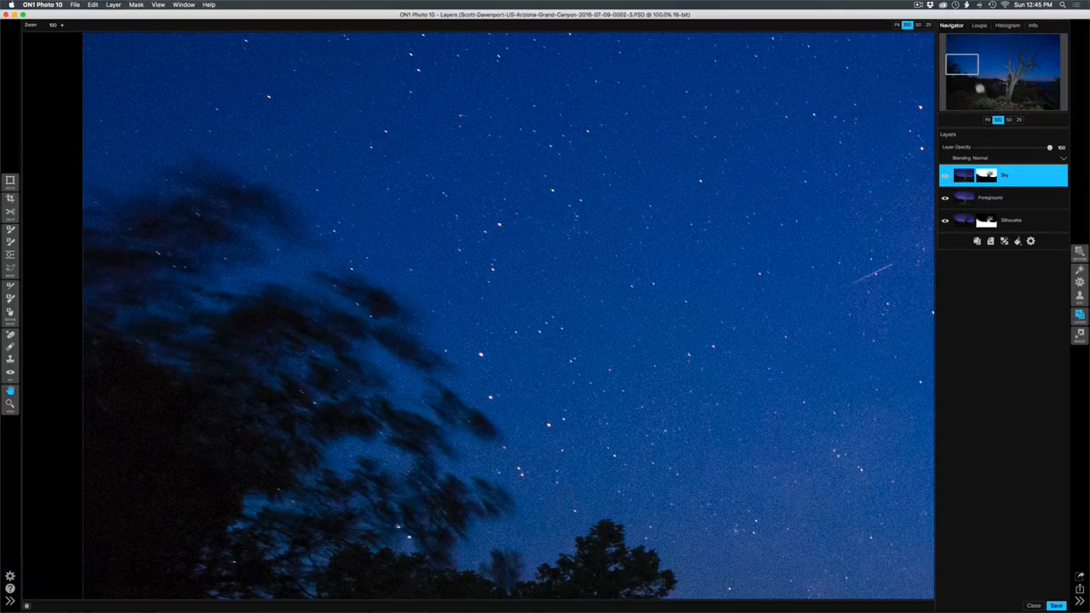
pyautogui.moveTo(968, 75); pyautogui.dragTo(1058, 73)
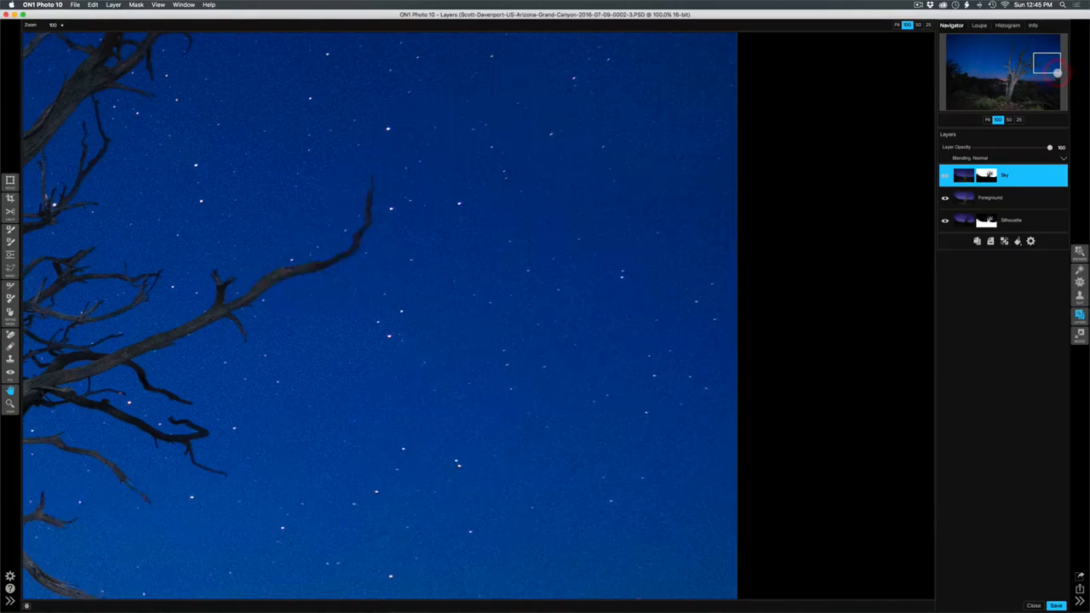
pyautogui.click(986, 120)
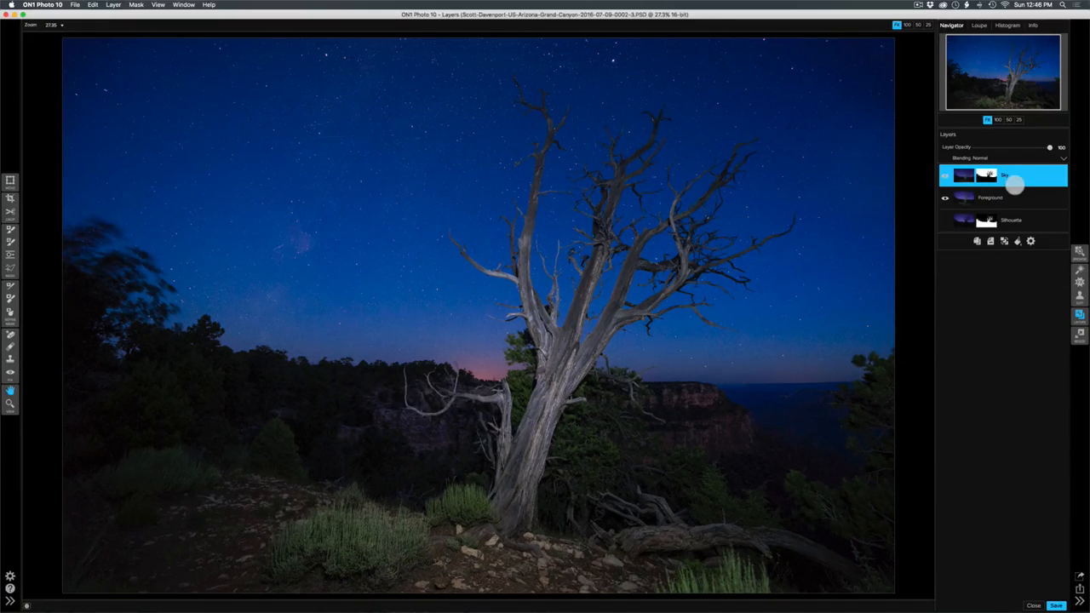
# - Make both the Sky layer and the Foreground layer re-editable
pyautogui.click(1032, 241)
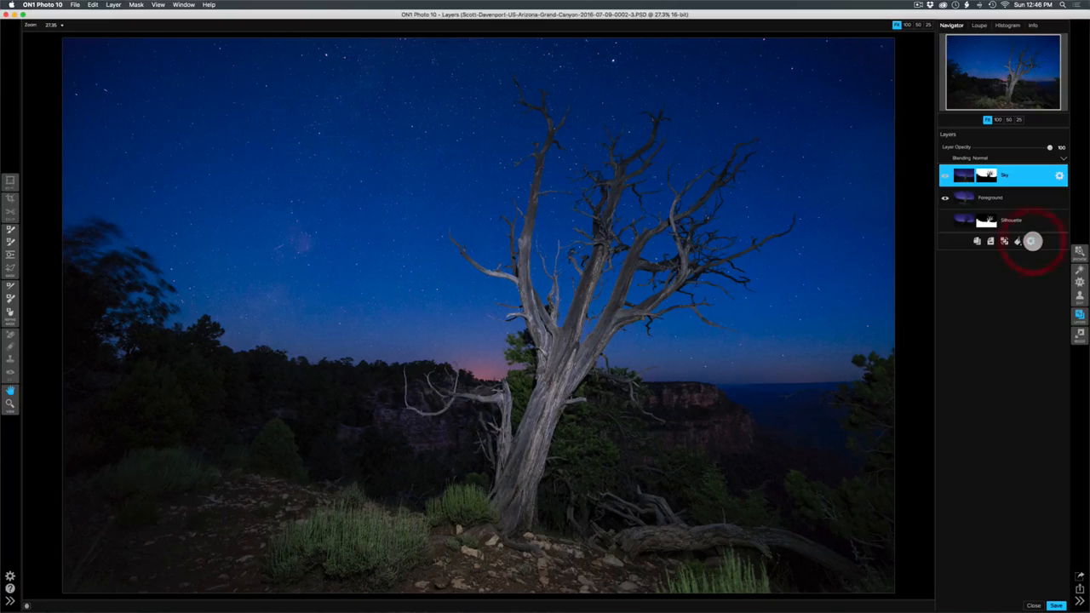
pyautogui.click(1030, 202)
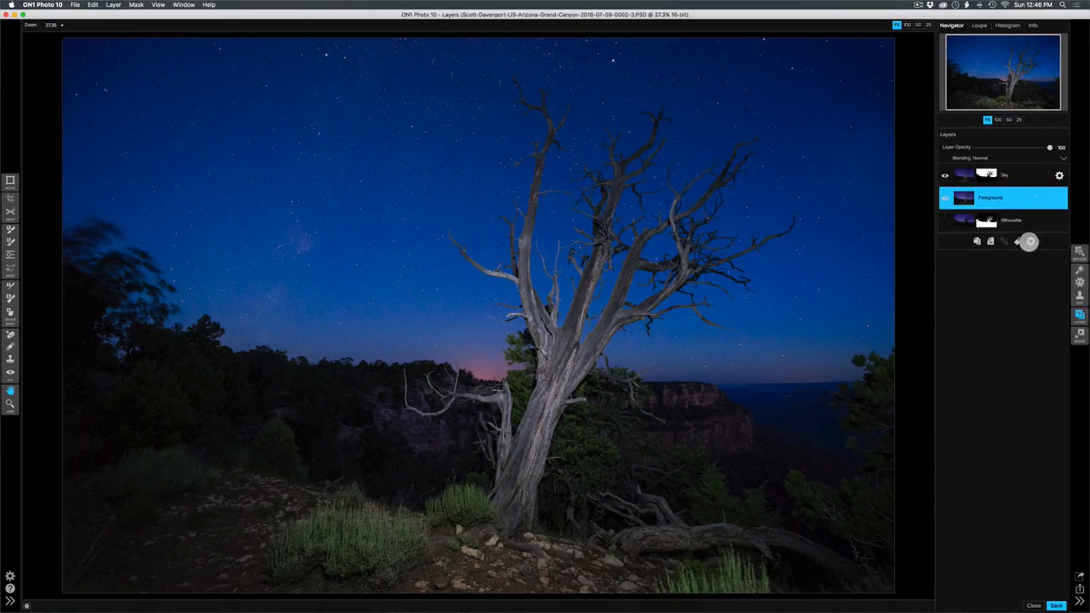
pyautogui.click(1029, 242)
# - Open the Sky layer in Enhance and set its noise reduction to the Strong preset, checking it at 100%
pyautogui.click(1006, 176)
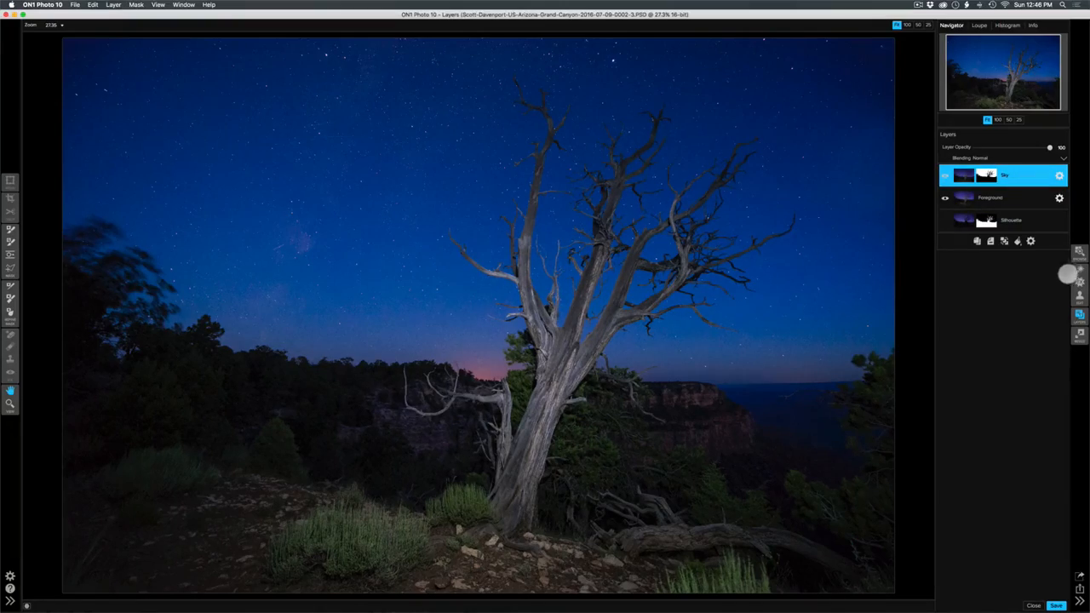
pyautogui.click(1079, 271)
pyautogui.click(1079, 271)
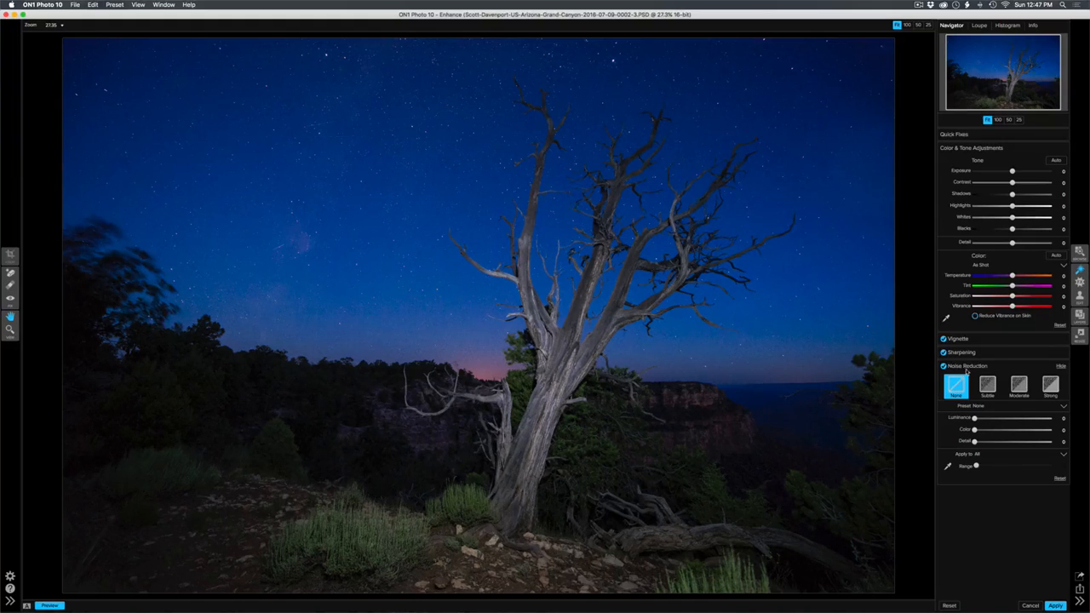
pyautogui.click(1050, 388)
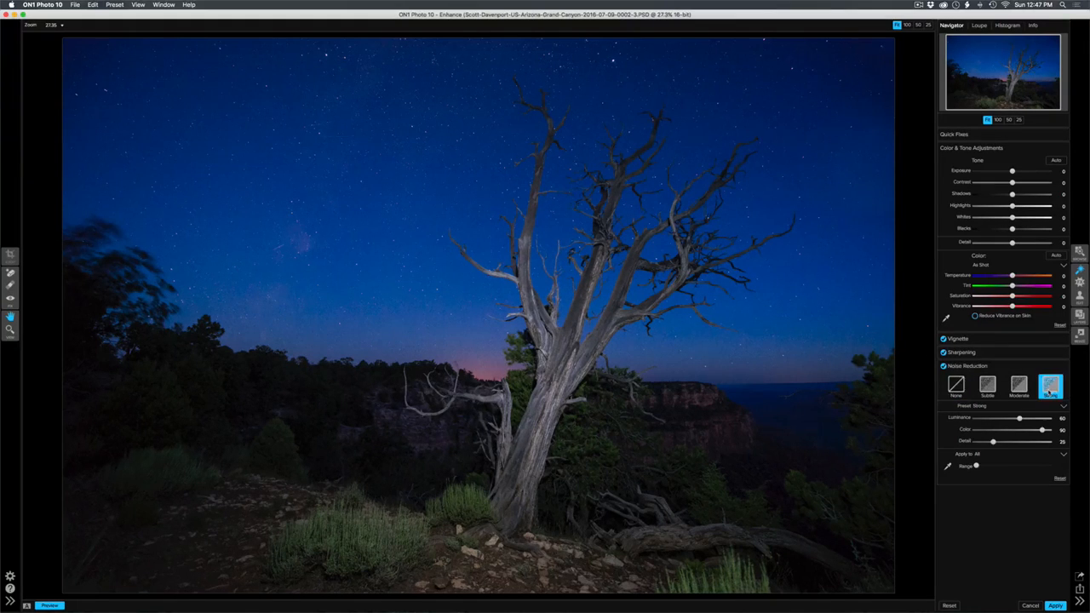
pyautogui.click(999, 120)
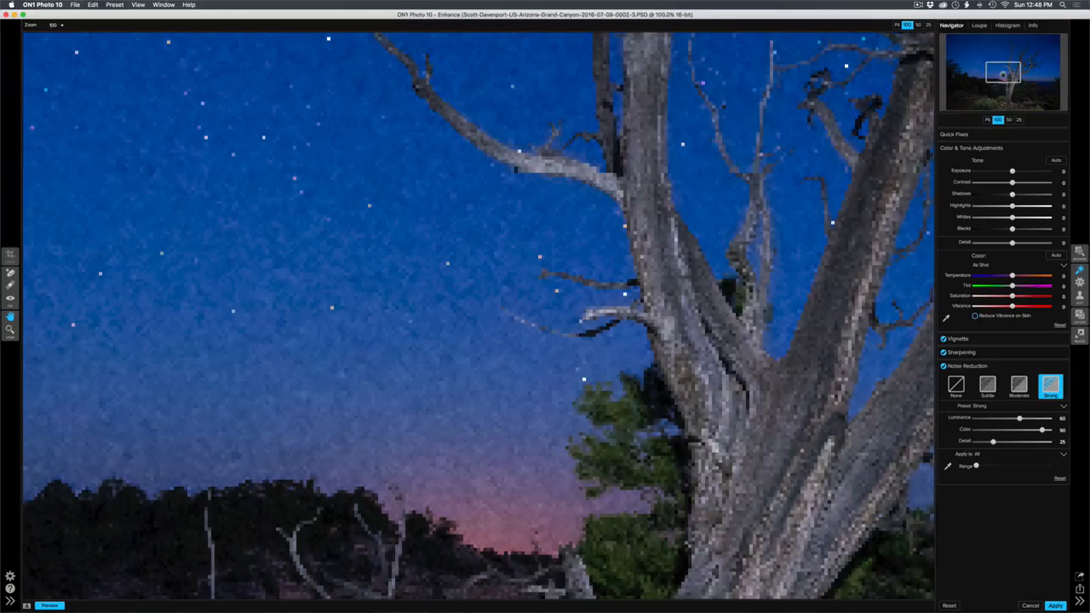
# - Compare the sky with noise reduction off and on, lower its Detail to 15, and apply the Enhance edit
pyautogui.moveTo(1004, 75); pyautogui.dragTo(1004, 77)
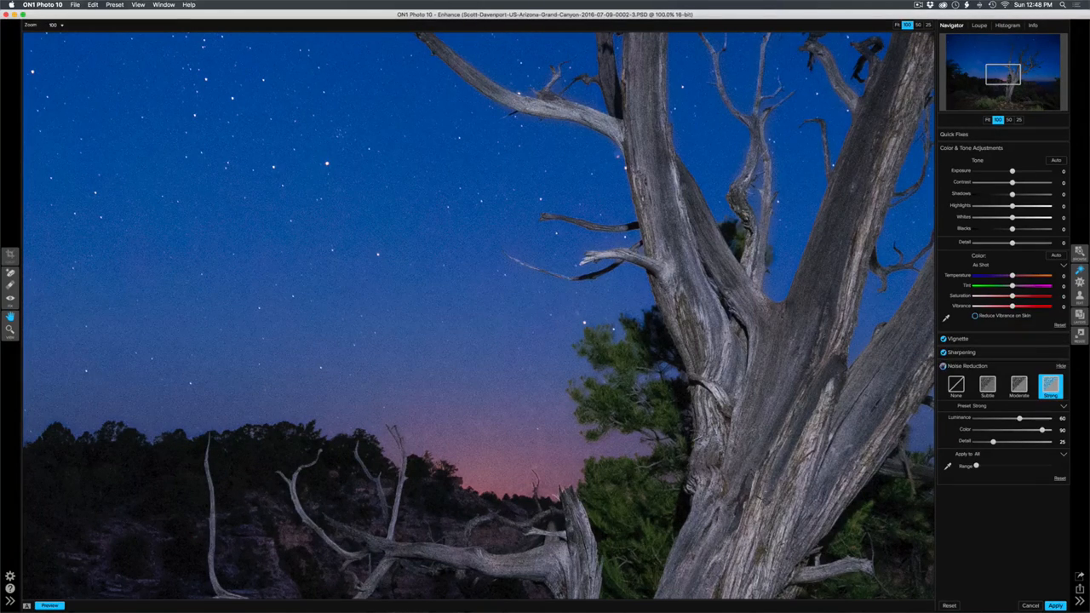
pyautogui.click(943, 366)
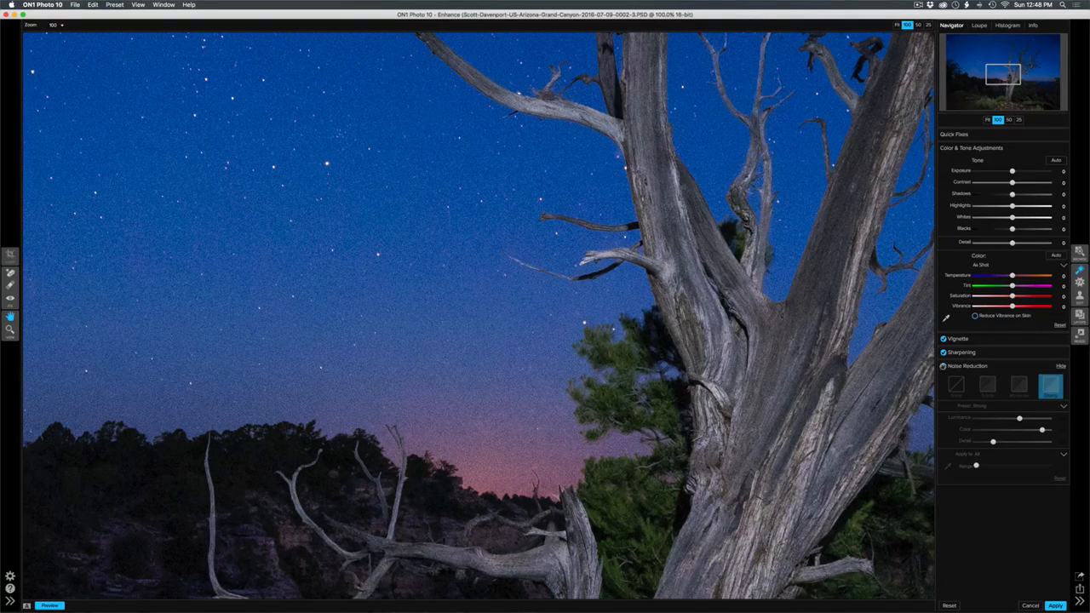
pyautogui.click(943, 366)
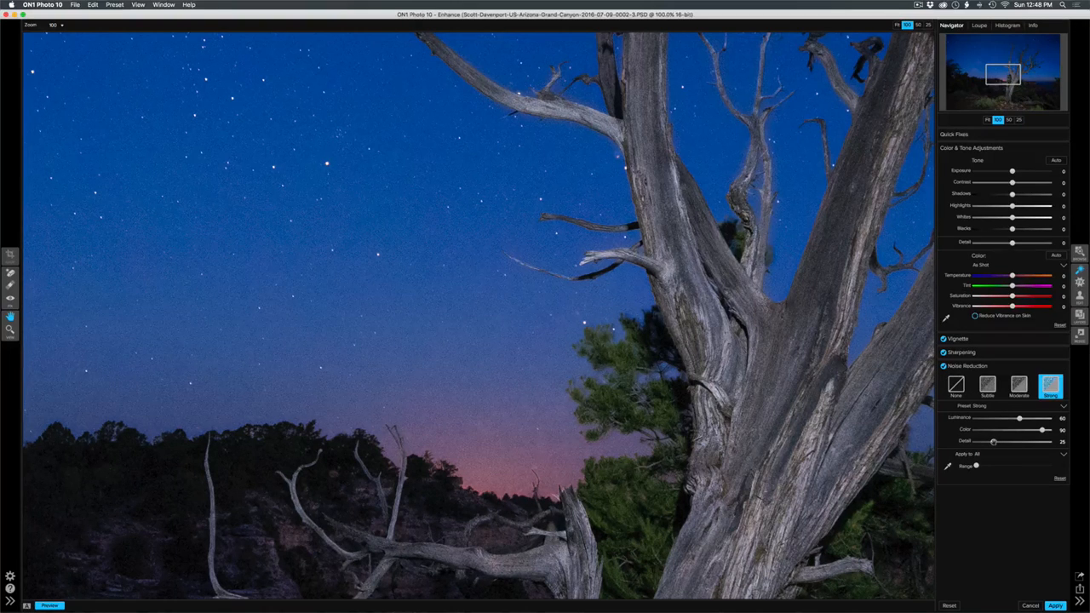
pyautogui.moveTo(994, 442); pyautogui.dragTo(984, 443)
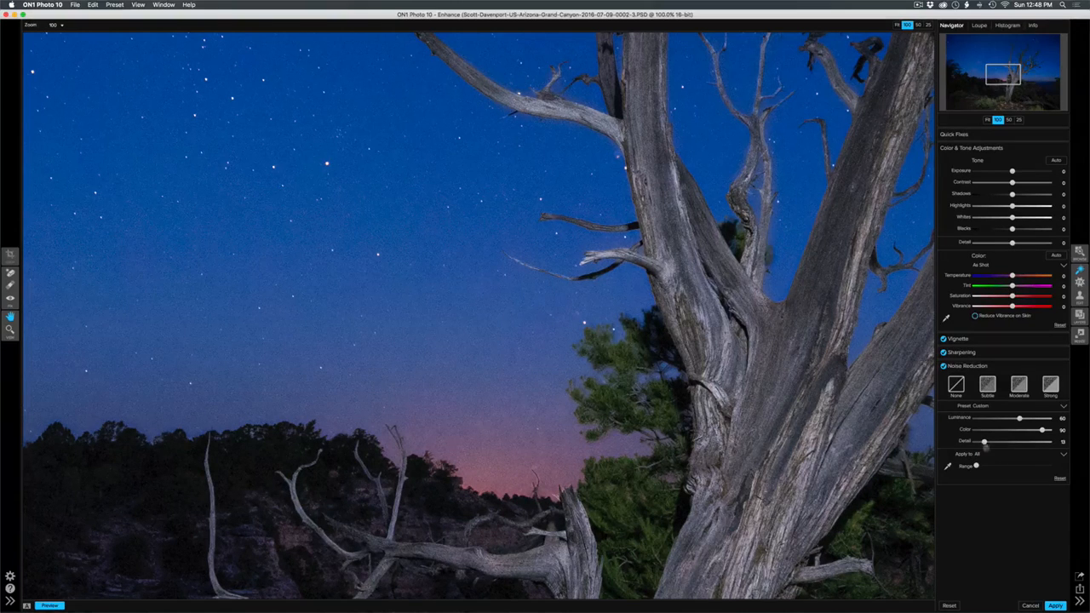
pyautogui.click(1054, 606)
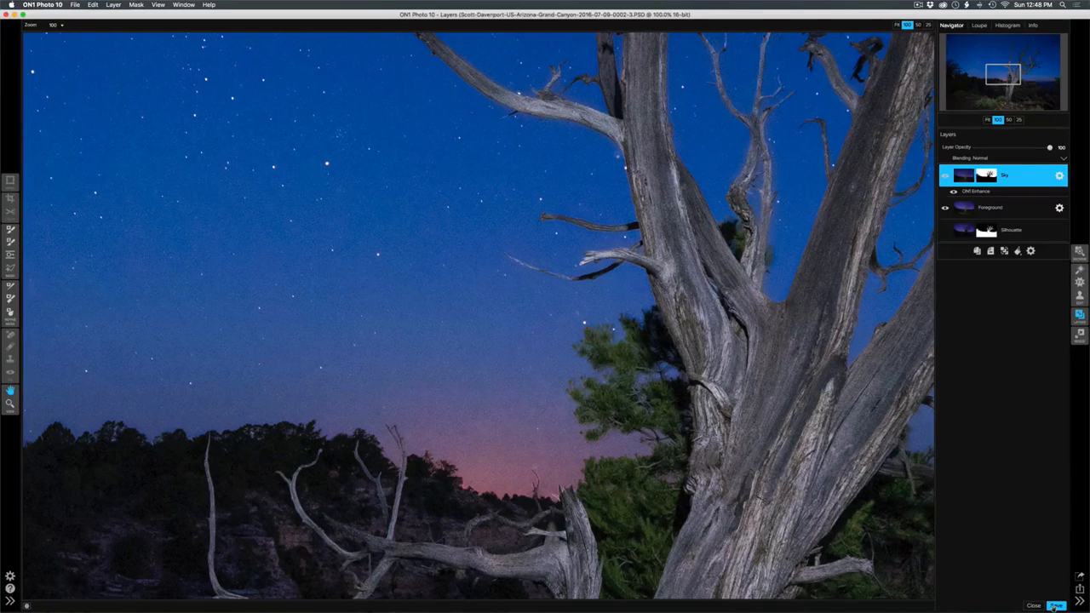
# - Fit the whole image in view and open the Foreground layer in Effects
pyautogui.click(1021, 230)
pyautogui.press('super+0')
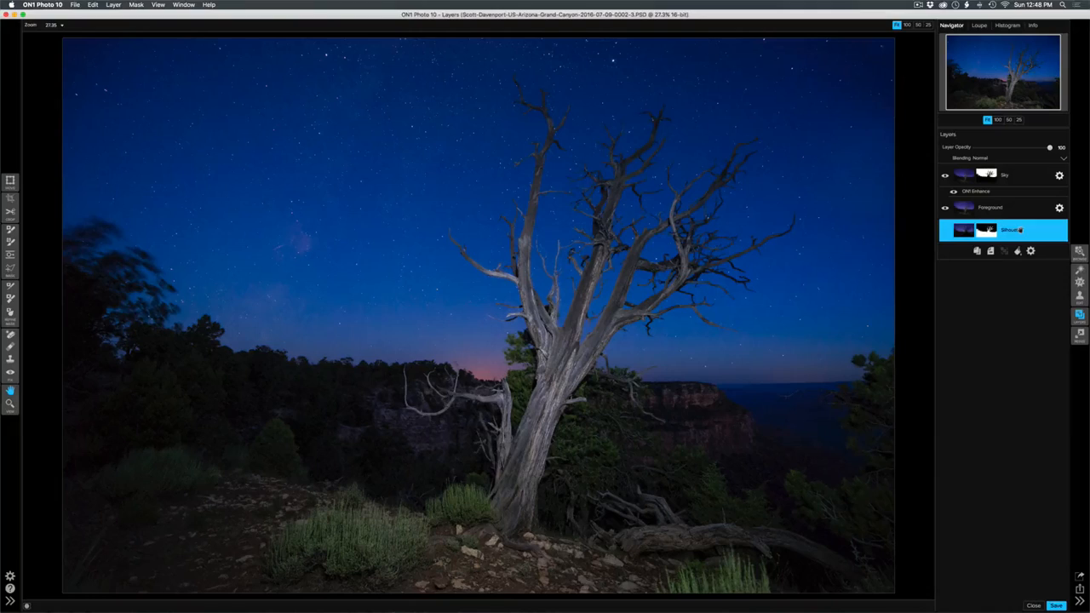
pyautogui.click(1016, 190)
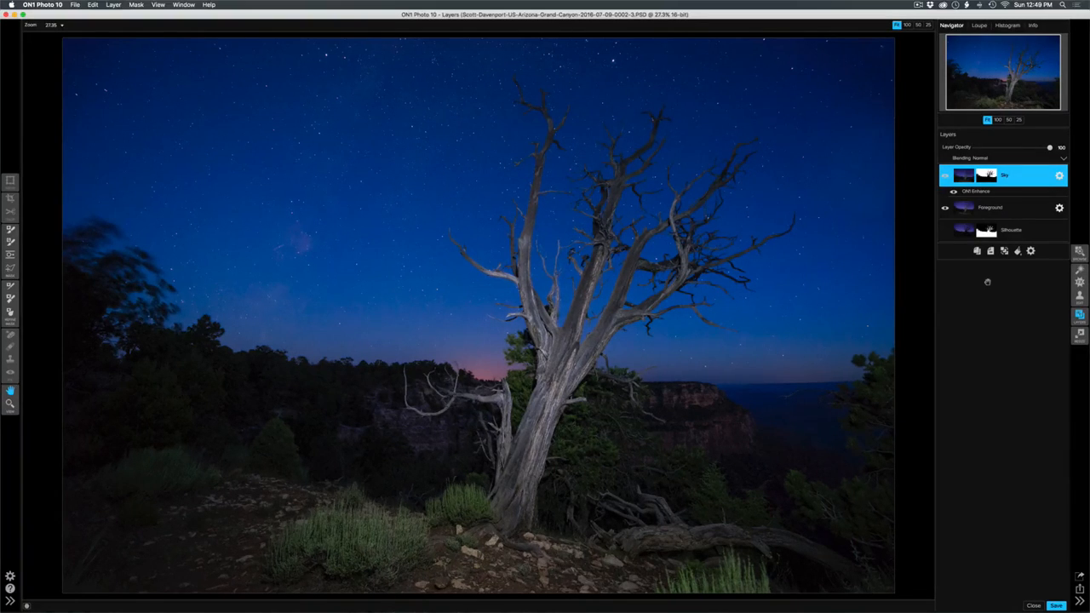
pyautogui.click(1002, 208)
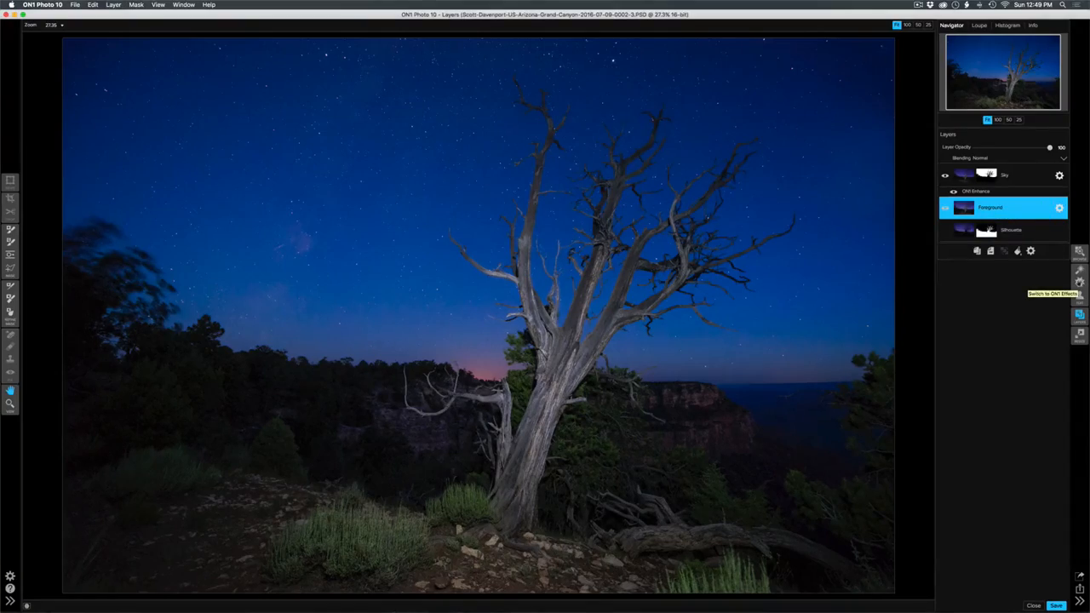
pyautogui.click(1080, 284)
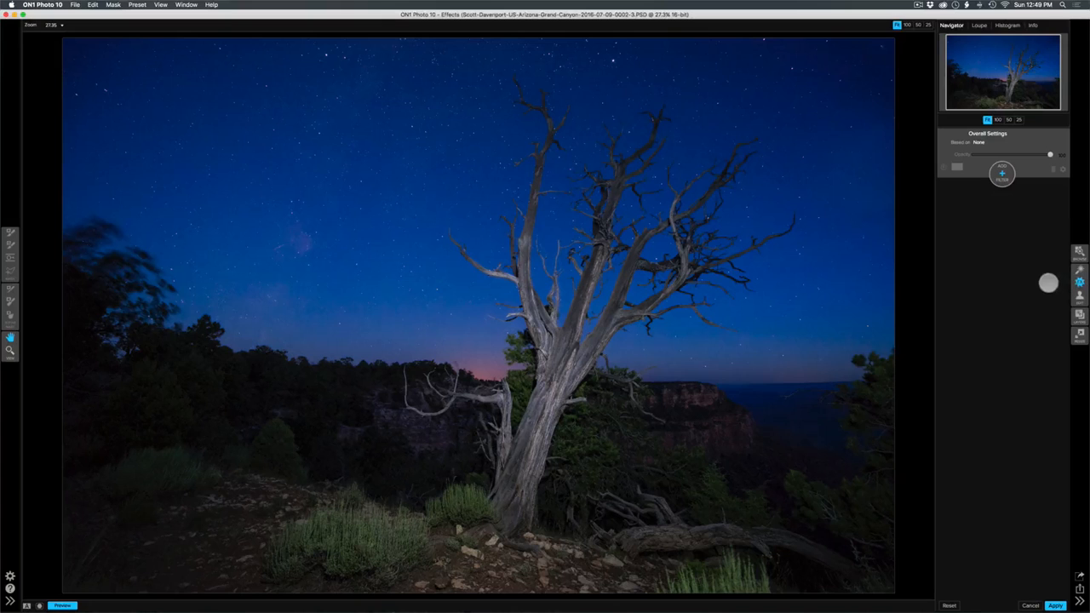
# - Add a Dynamic Contrast filter with the Natural preset and lower its opacity to 81
pyautogui.click(1002, 175)
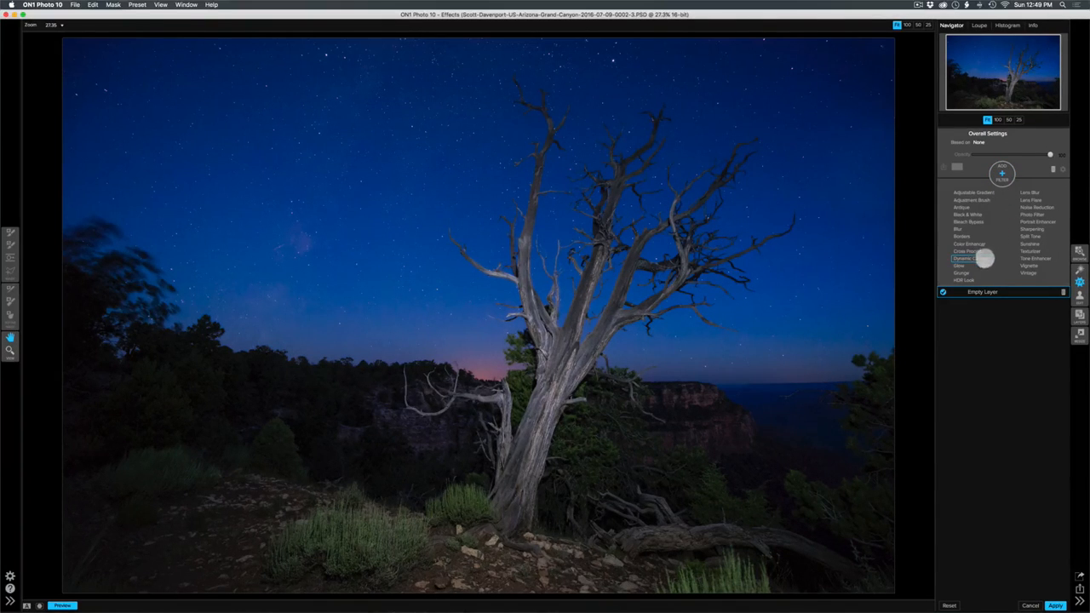
pyautogui.click(984, 260)
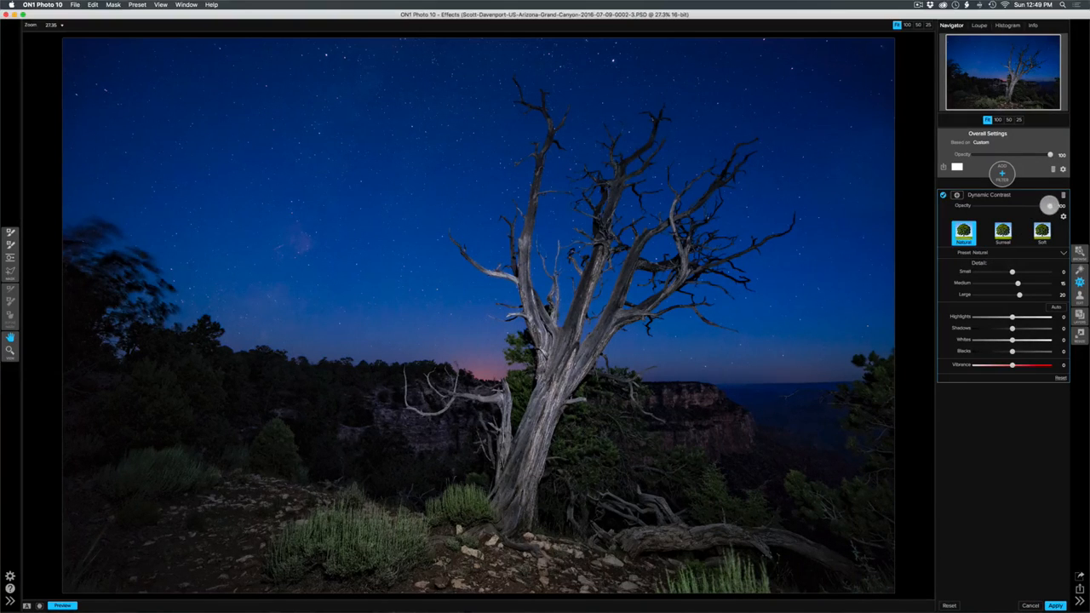
pyautogui.moveTo(1050, 205); pyautogui.dragTo(1035, 205)
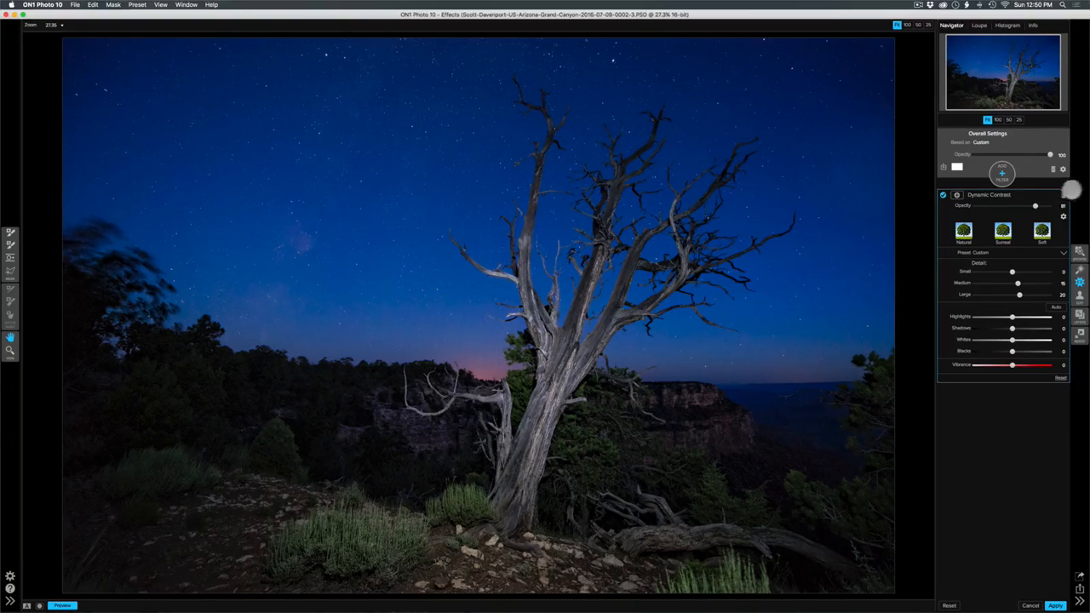
# - Add a Sunshine filter above Dynamic Contrast and set its Warmth to 19
pyautogui.click(1003, 174)
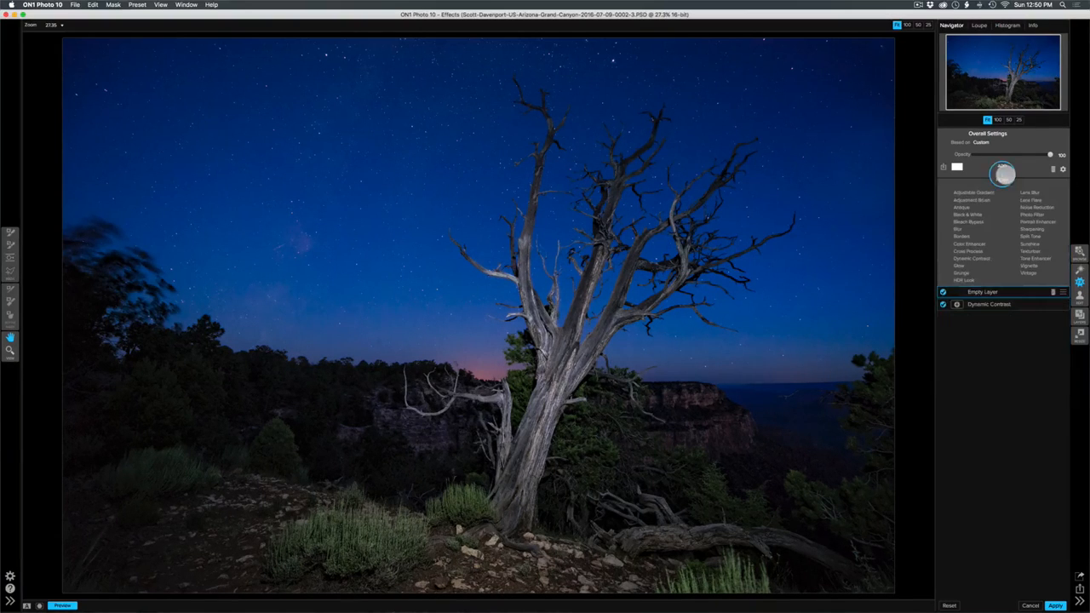
pyautogui.click(1027, 244)
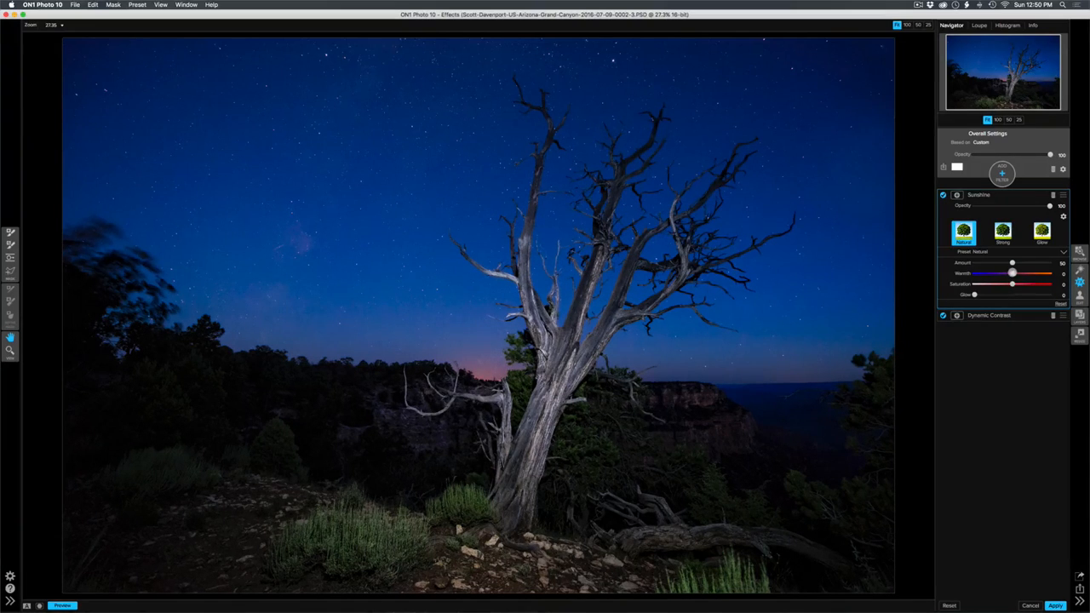
pyautogui.moveTo(1012, 273); pyautogui.dragTo(1019, 273)
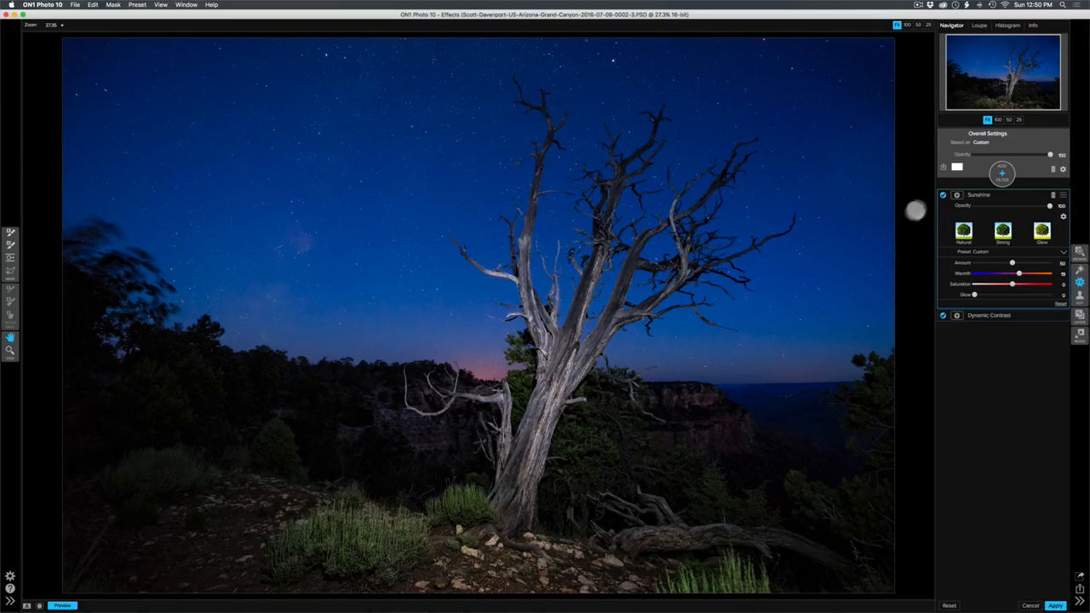
# - Add an Adjustment Brush set to Darken and paint over the bright grass at the photo's lower right with size 350 and feather 24
pyautogui.click(1000, 174)
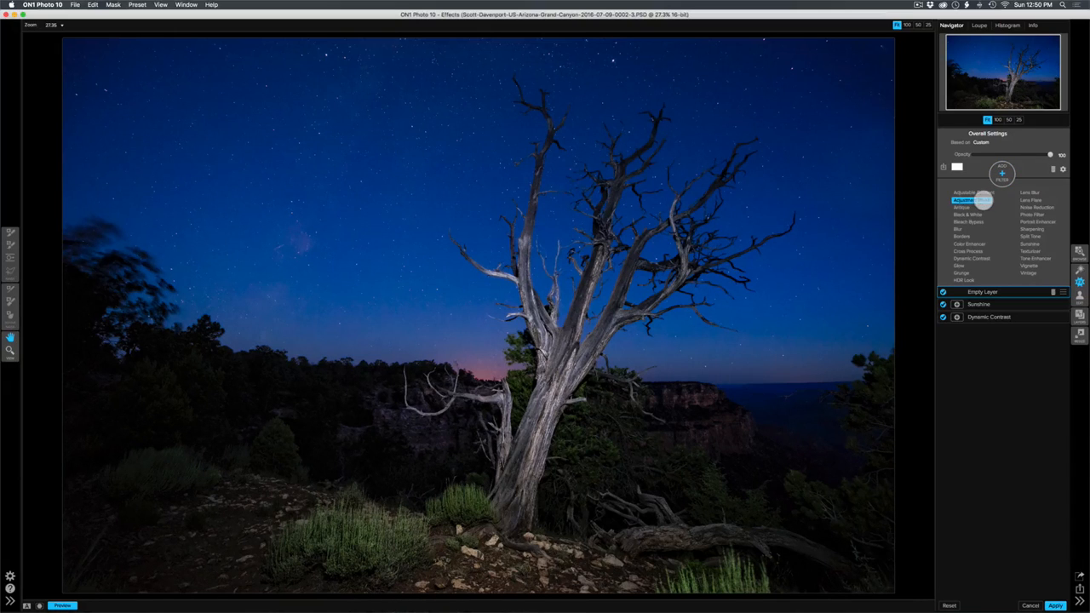
pyautogui.click(971, 199)
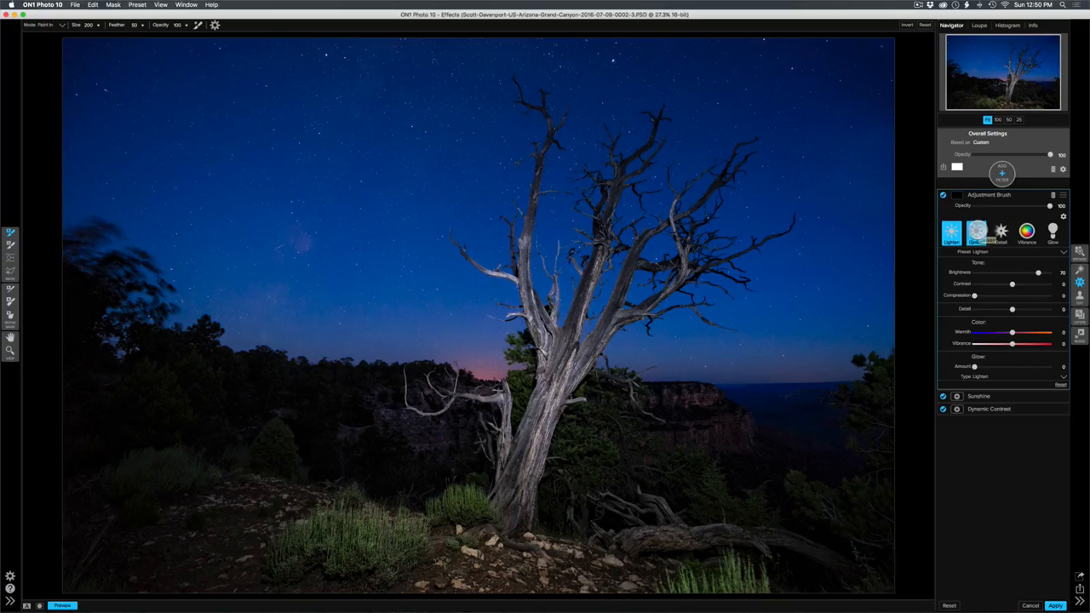
pyautogui.click(976, 231)
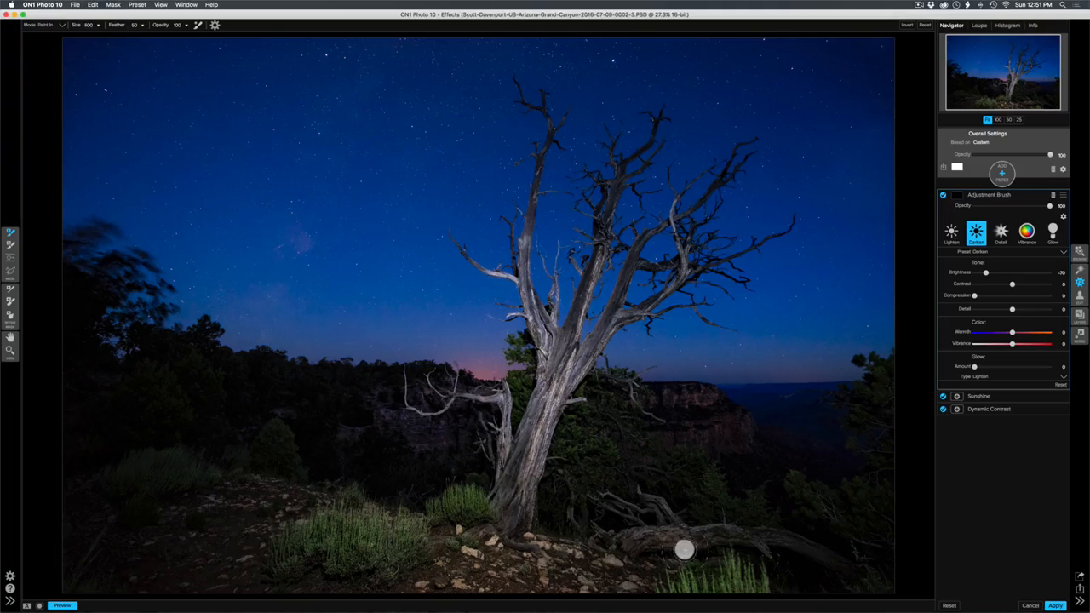
pyautogui.hotkey('shift', '[')
pyautogui.hotkey('shift', '[')
pyautogui.hotkey('shift', '[')
pyautogui.hotkey('shift', '[')
pyautogui.hotkey('shift', '[')
pyautogui.hotkey('shift', '[')
pyautogui.hotkey('shift', '[')
pyautogui.hotkey('shift', '[')
pyautogui.hotkey('shift', '[')
pyautogui.hotkey('shift', '[')
pyautogui.hotkey('shift', '[')
pyautogui.hotkey('shift', '[')
pyautogui.hotkey('shift', '[')
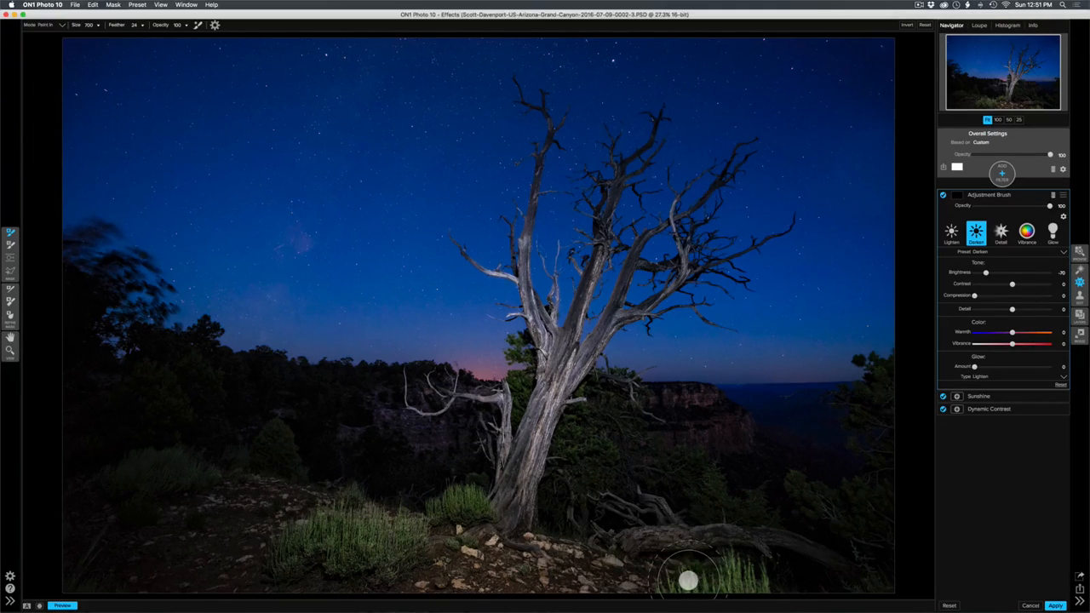
pyautogui.press('[')
pyautogui.press('[')
pyautogui.press('[')
pyautogui.press('[')
pyautogui.press('[')
pyautogui.press('[')
pyautogui.press('[')
pyautogui.moveTo(667, 587)
pyautogui.mouseDown()
pyautogui.moveTo(732, 574)
pyautogui.moveTo(767, 587)
pyautogui.moveTo(738, 564)
pyautogui.moveTo(763, 586)
pyautogui.moveTo(664, 596)
pyautogui.moveTo(761, 585)
pyautogui.mouseUp()
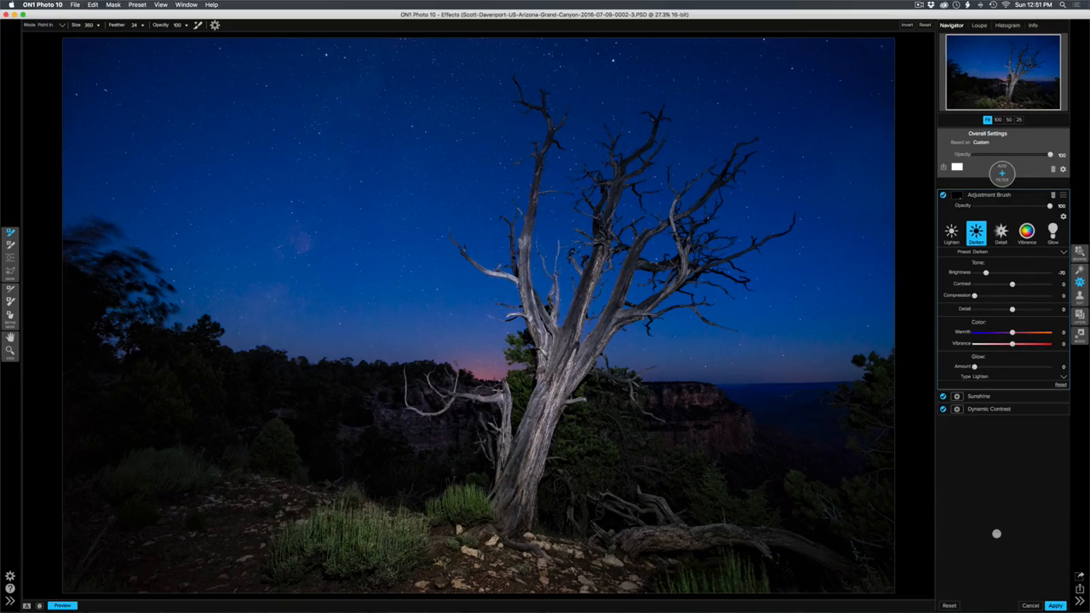
# - Add a Vignette filter with brightness -93, feather 0, roundness 100 and size 28 so its edge shows clearly
pyautogui.click(1001, 171)
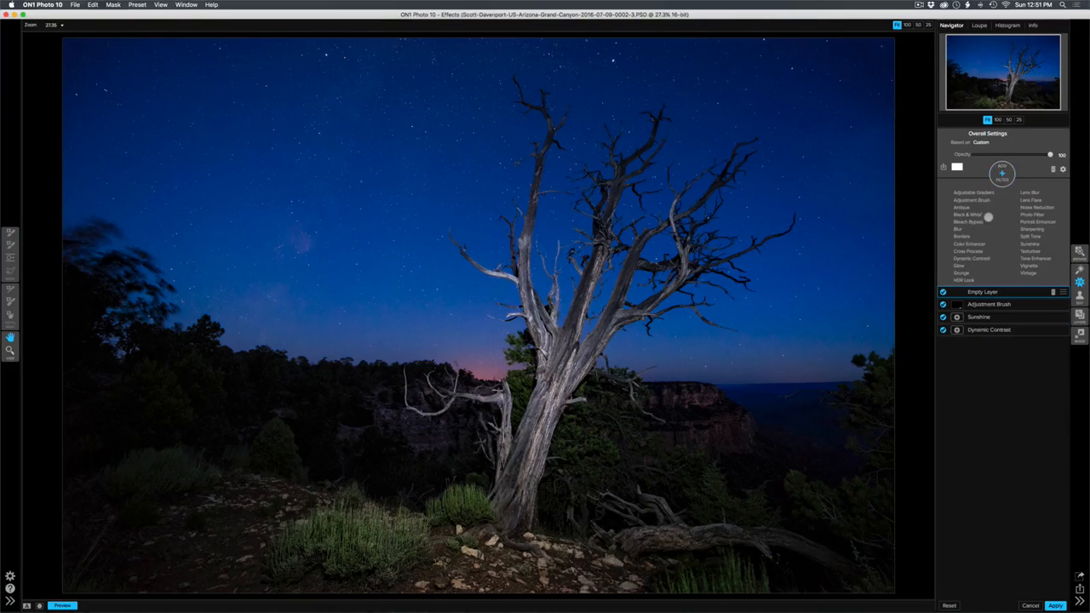
pyautogui.click(1028, 265)
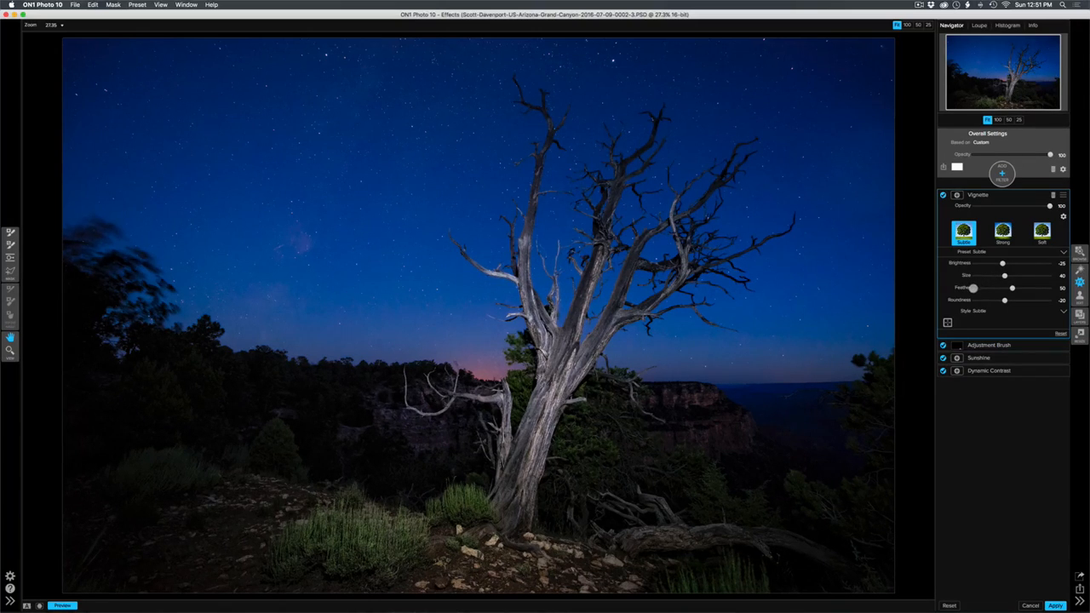
pyautogui.click(973, 289)
pyautogui.click(976, 264)
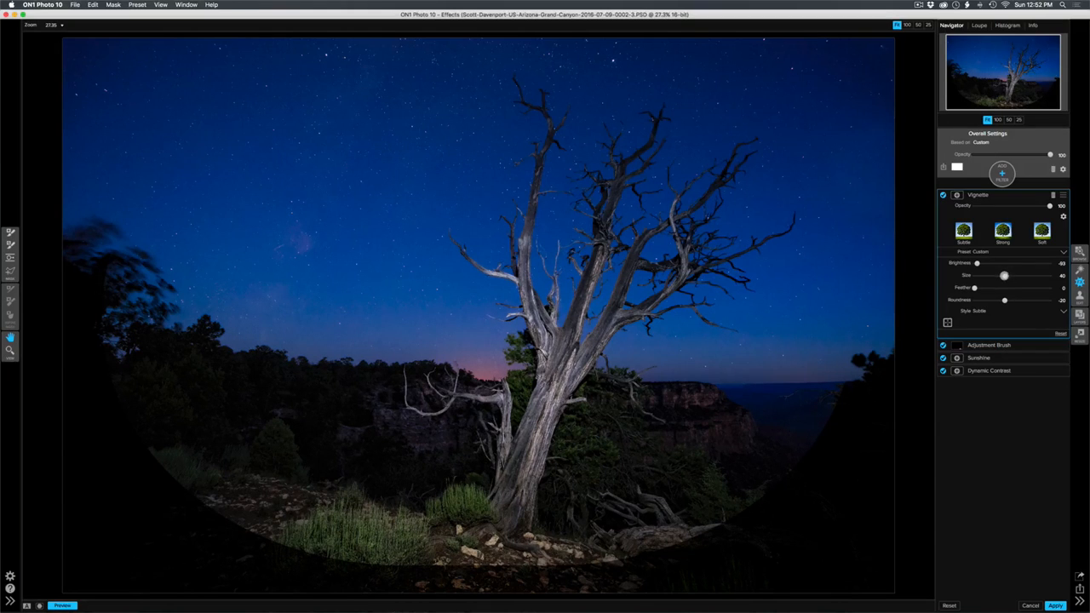
pyautogui.moveTo(1005, 276); pyautogui.dragTo(1056, 304)
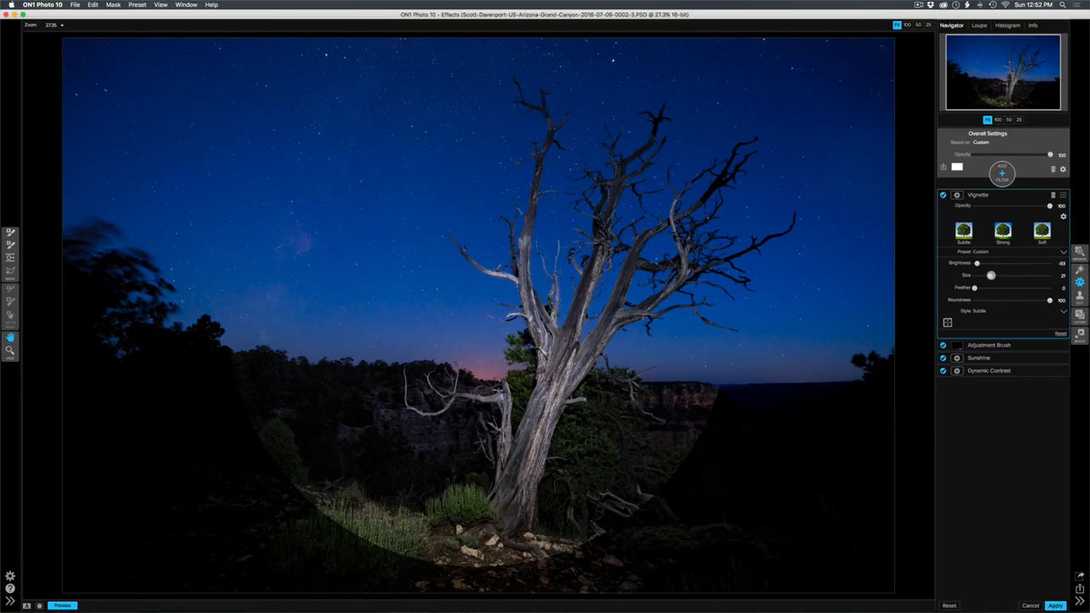
pyautogui.moveTo(991, 275); pyautogui.dragTo(994, 276)
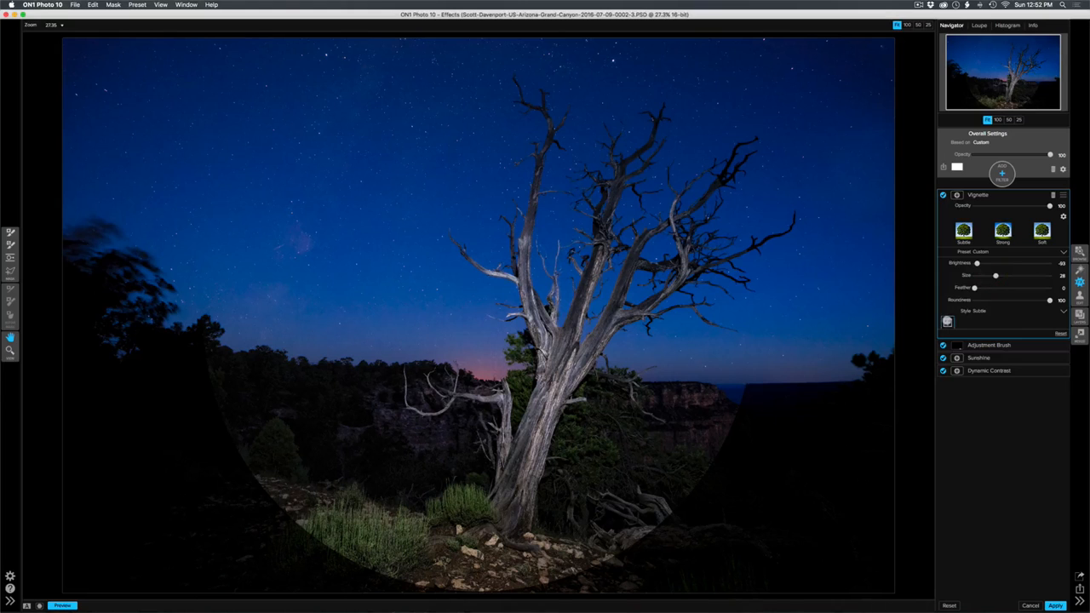
# - Move the vignette's center onto the tree trunk, level with the horizon glow
pyautogui.click(947, 322)
pyautogui.click(553, 387)
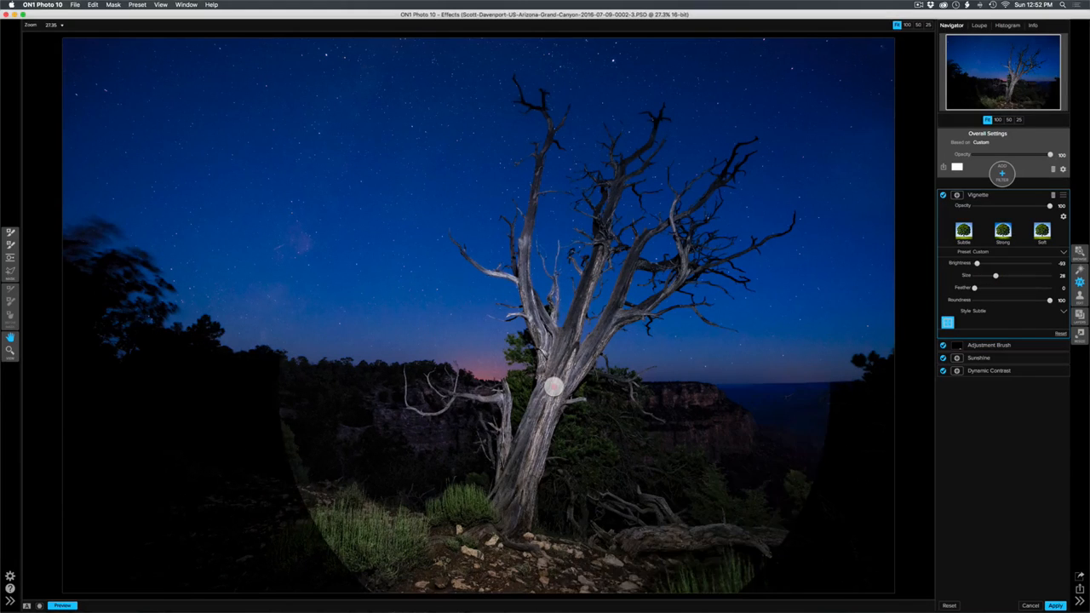
pyautogui.moveTo(553, 388); pyautogui.dragTo(543, 362)
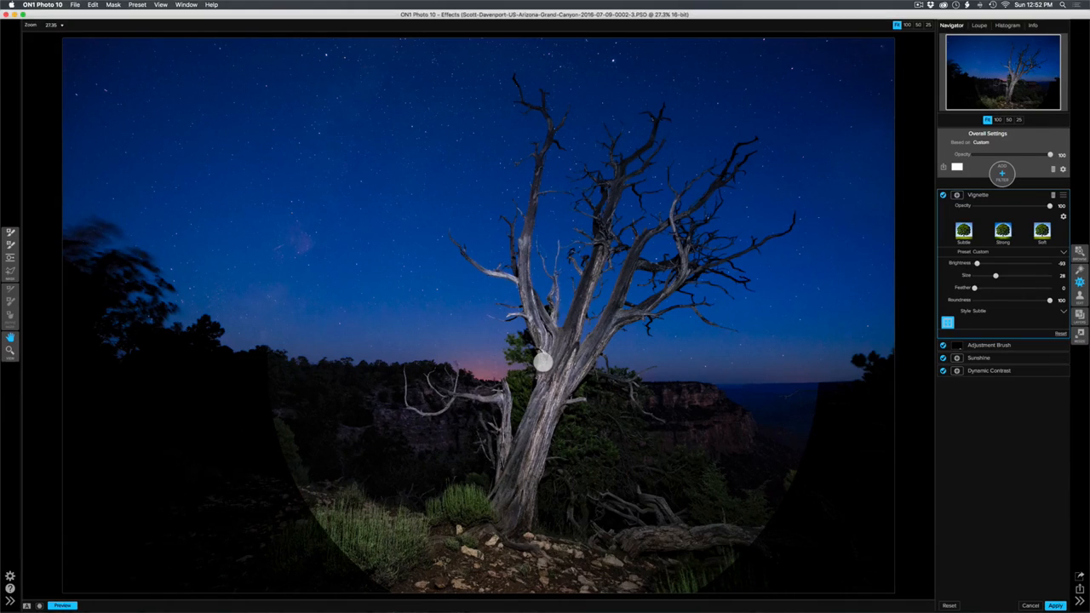
pyautogui.click(540, 363)
# - Set the vignette's feather to 84 and brightness to -25, compare the image without it, and darken it slightly further
pyautogui.moveTo(974, 288); pyautogui.dragTo(1038, 291)
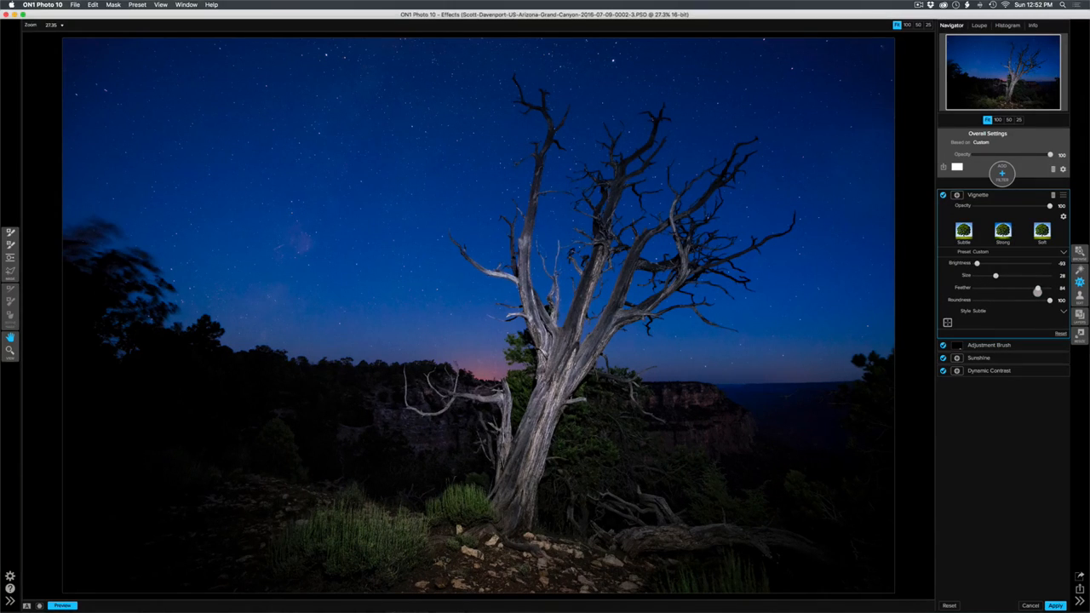
pyautogui.moveTo(976, 263); pyautogui.dragTo(1002, 264)
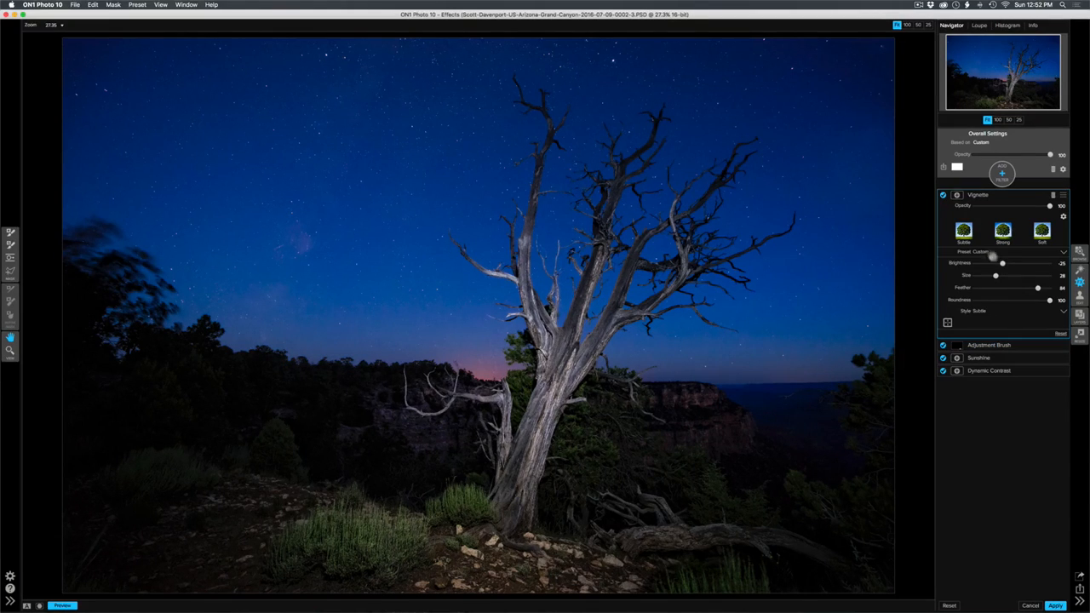
pyautogui.click(944, 195)
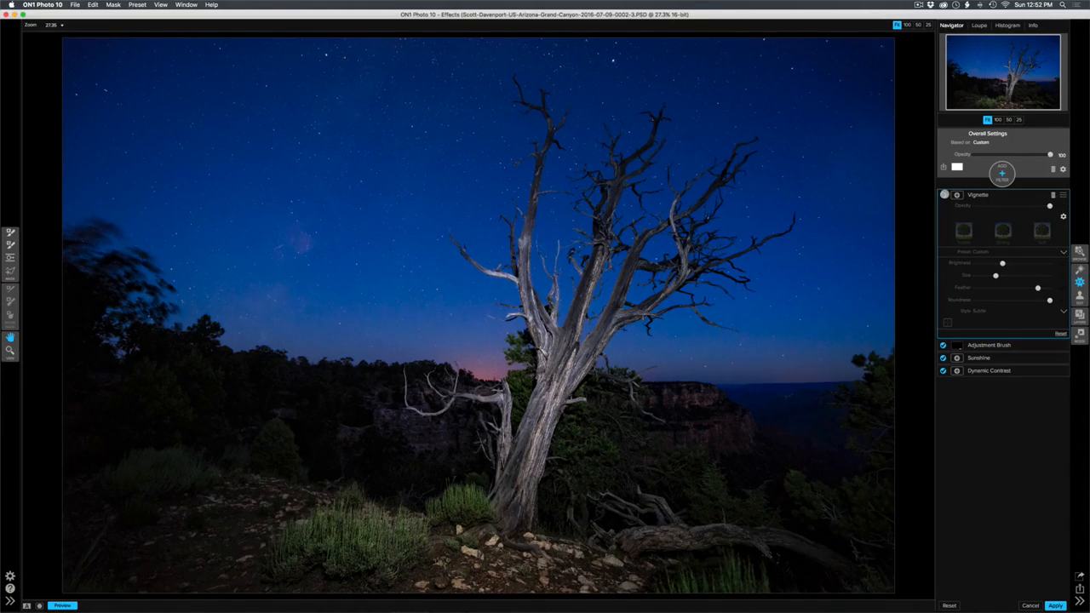
pyautogui.click(944, 195)
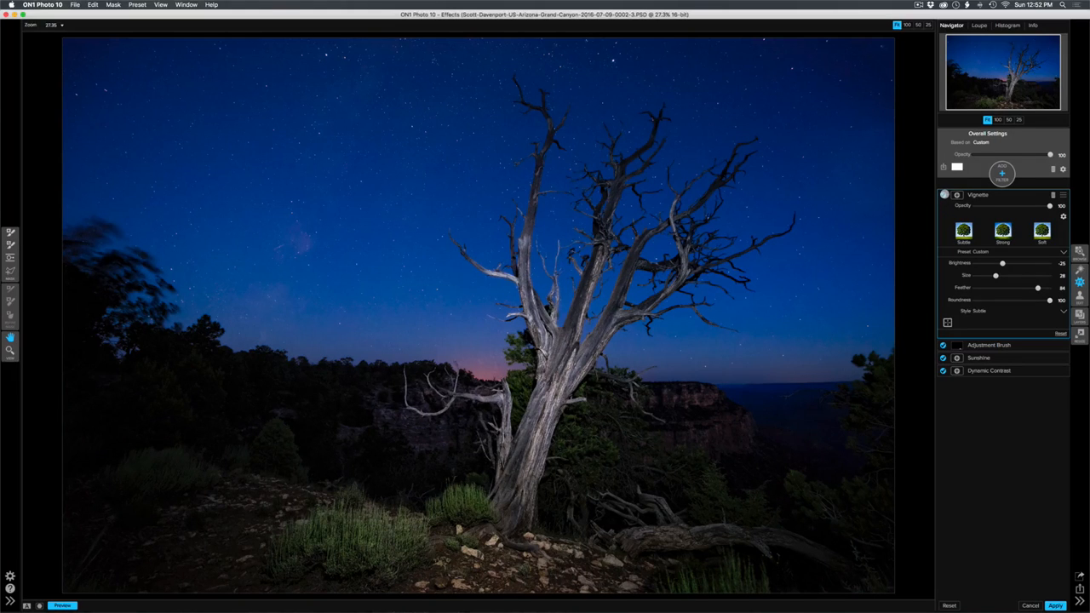
pyautogui.moveTo(1003, 264); pyautogui.dragTo(999, 264)
# - Review each filter's effect by turning all off and re-enabling Dynamic Contrast, Sunshine, Adjustment Brush and Vignette one at a time
pyautogui.click(976, 371)
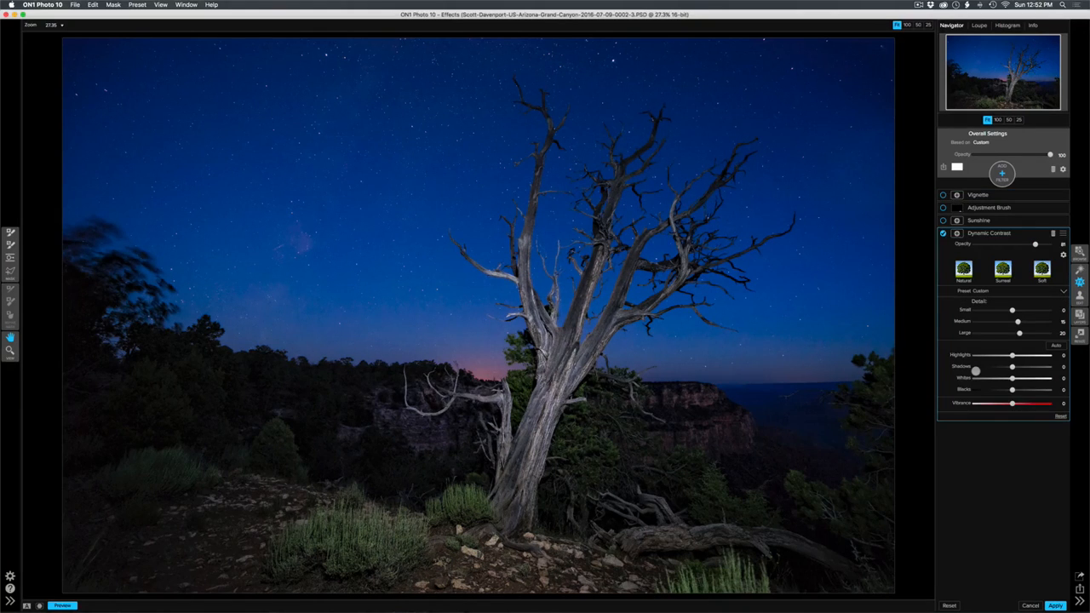
pyautogui.click(943, 233)
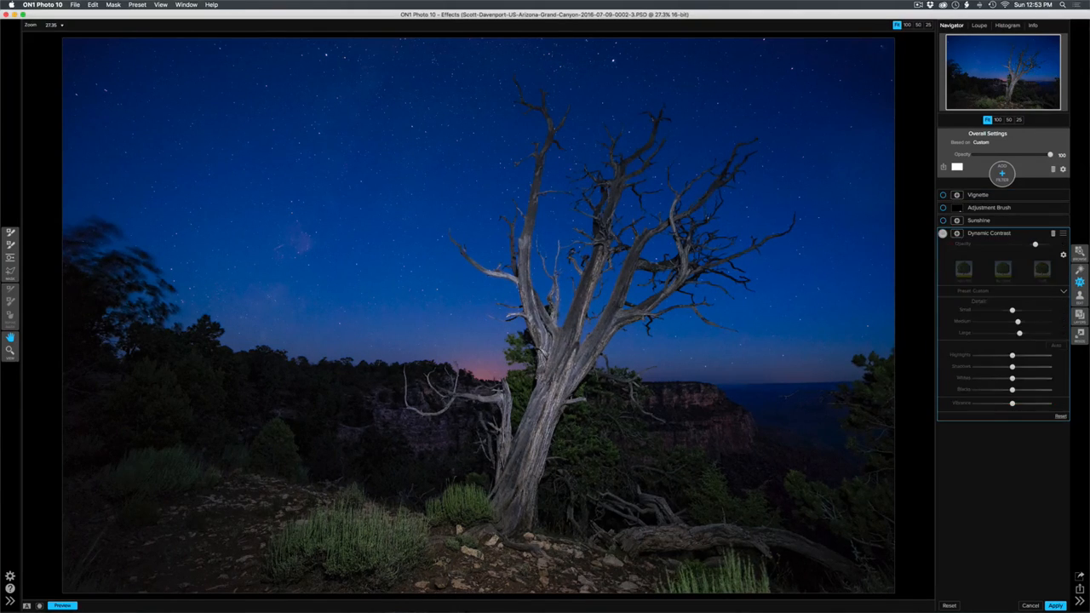
pyautogui.click(943, 232)
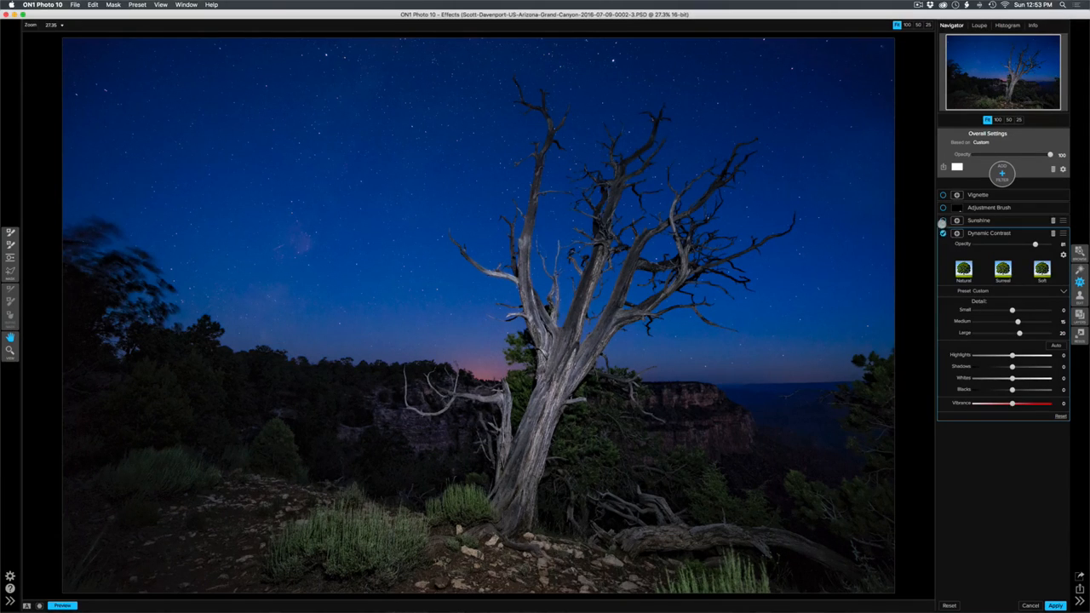
pyautogui.click(942, 221)
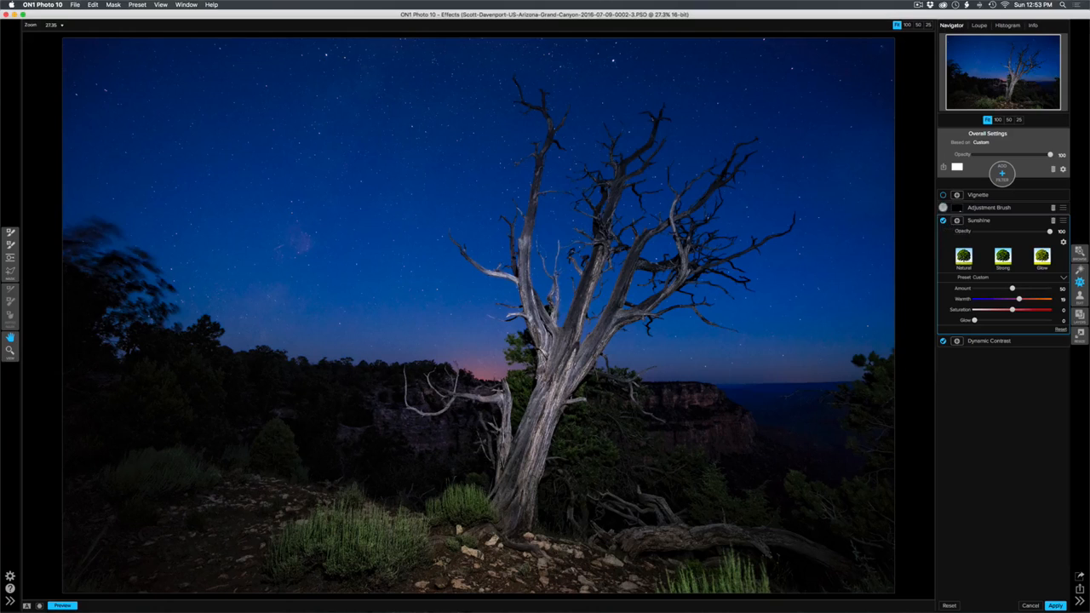
pyautogui.click(943, 207)
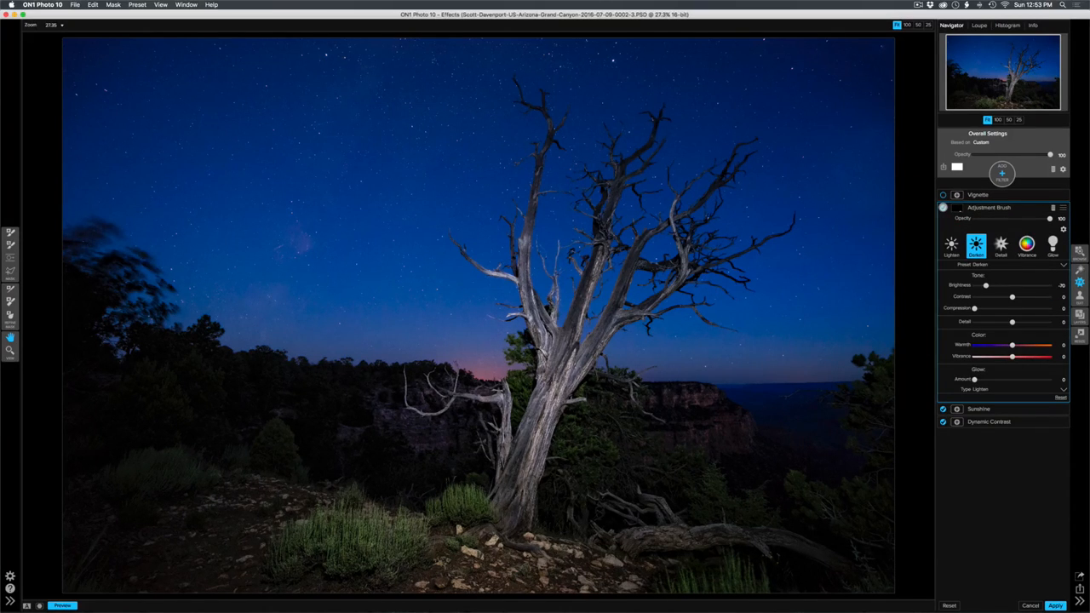
pyautogui.click(944, 195)
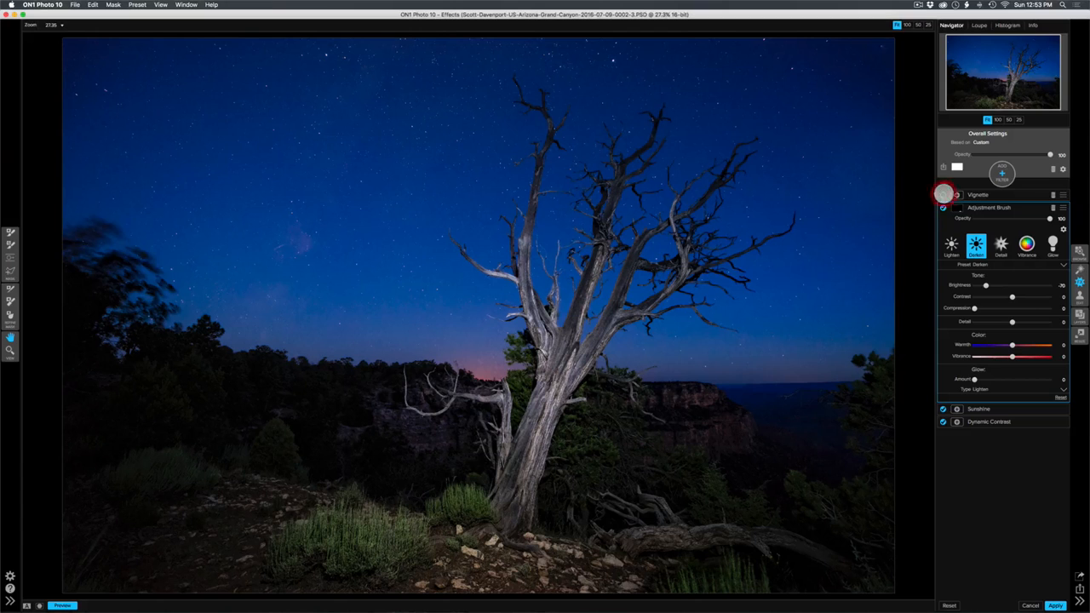